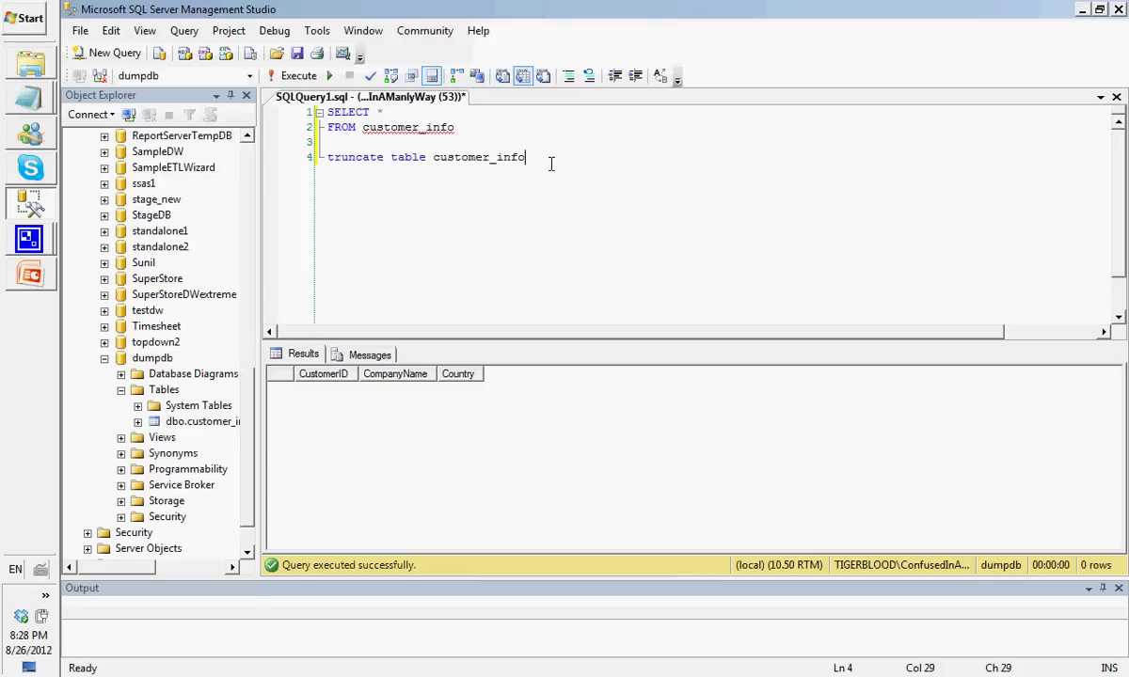
# In File Explorer, move the four text files 1.txt.txt to 4.txt.txt from the Archive folder up into review_file_dump\Files
pyautogui.moveTo(486, 133); pyautogui.dragTo(280, 99)
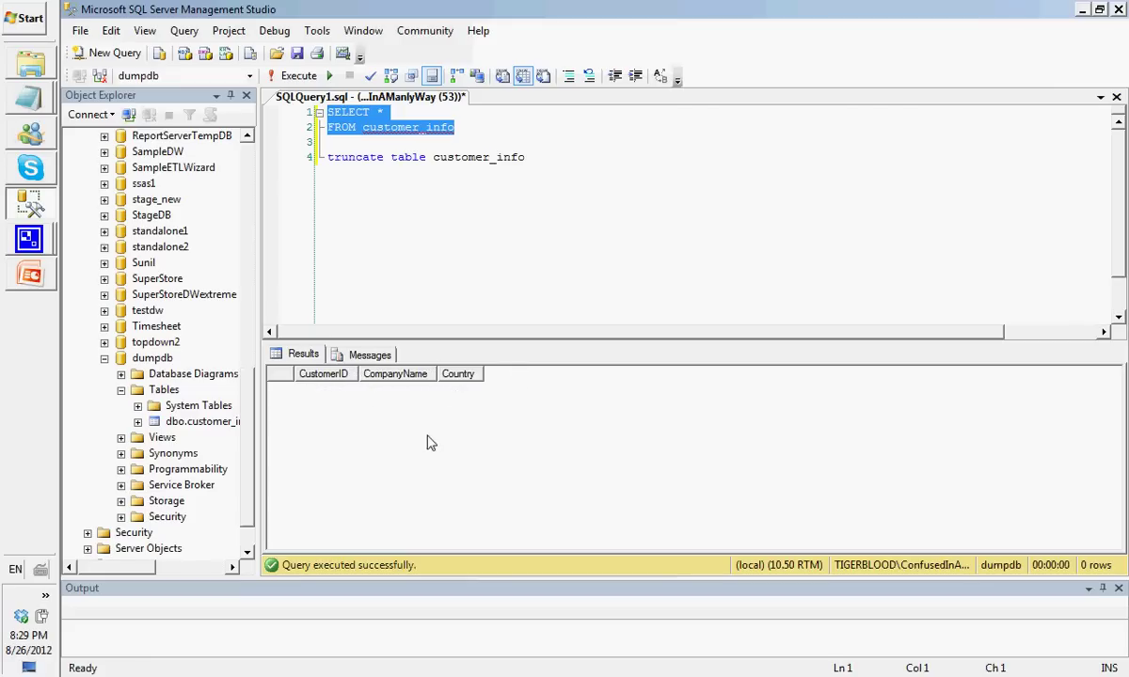
pyautogui.click(31, 64)
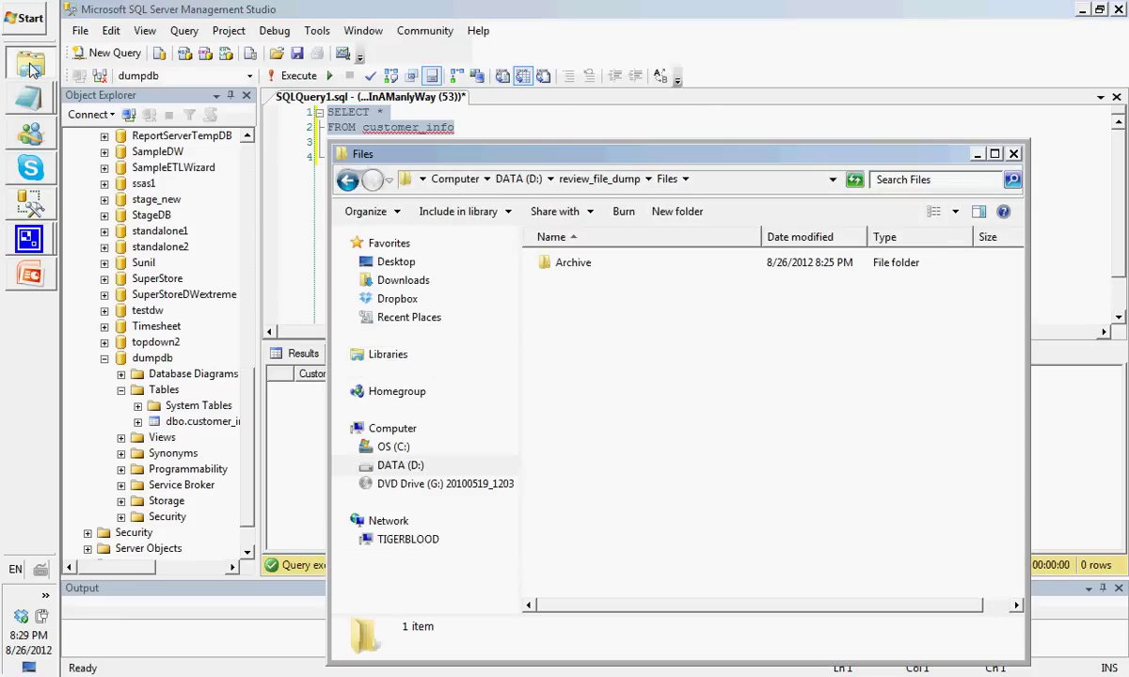
pyautogui.doubleClick(572, 263)
pyautogui.moveTo(664, 386); pyautogui.dragTo(541, 256)
pyautogui.rightClick(576, 273)
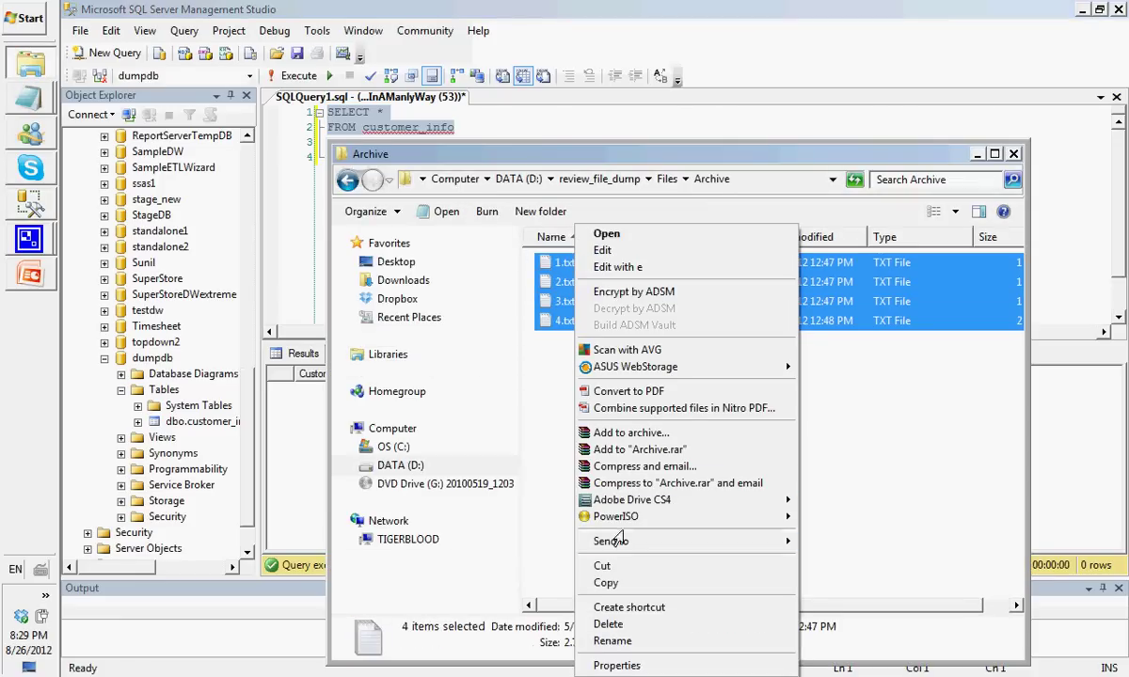
pyautogui.click(609, 567)
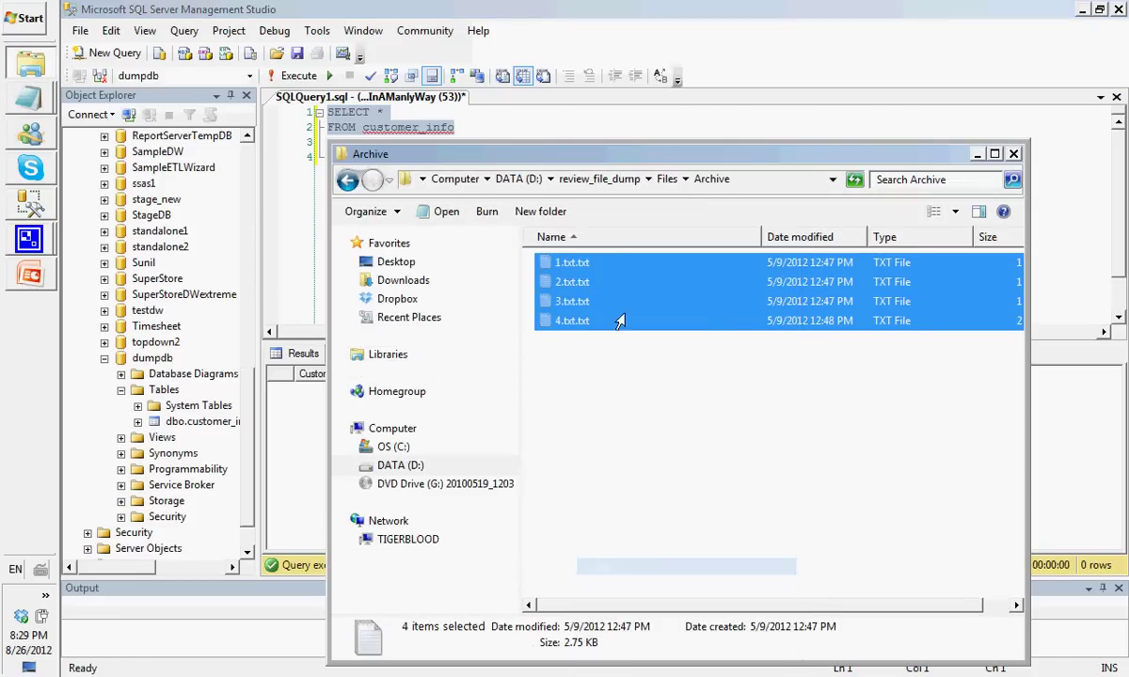
pyautogui.click(666, 179)
pyautogui.hotkey('ctrl', 'v')
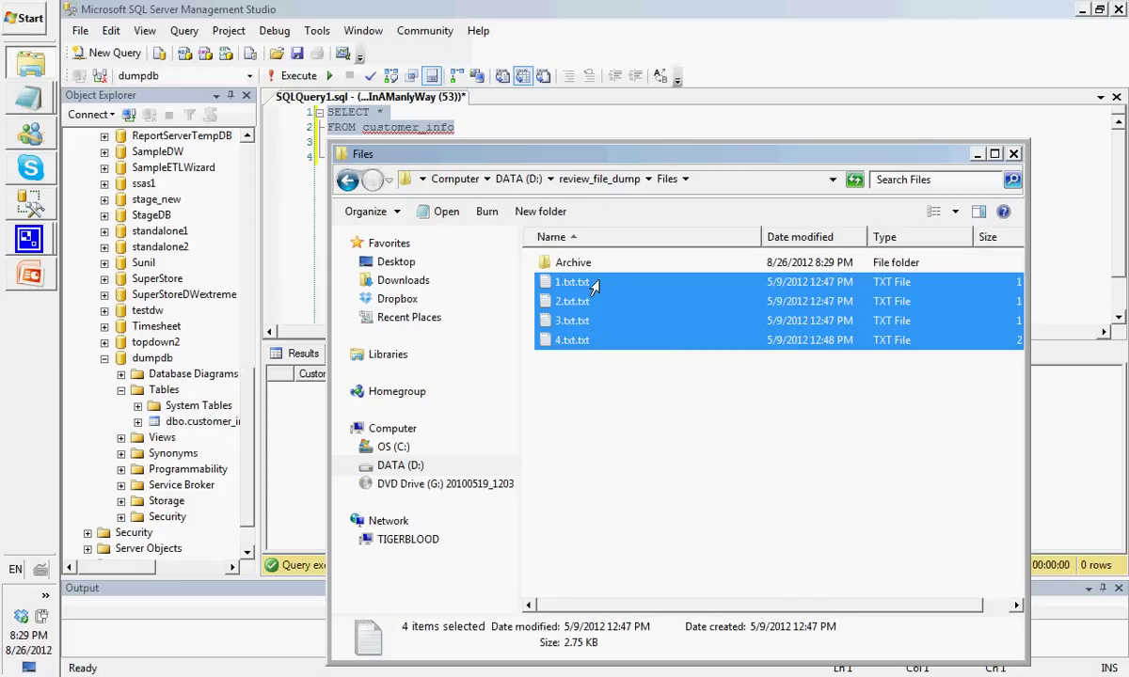
# View the contents of 1.txt.txt in Notepad and close it
pyautogui.click(595, 285)
pyautogui.doubleClick(564, 282)
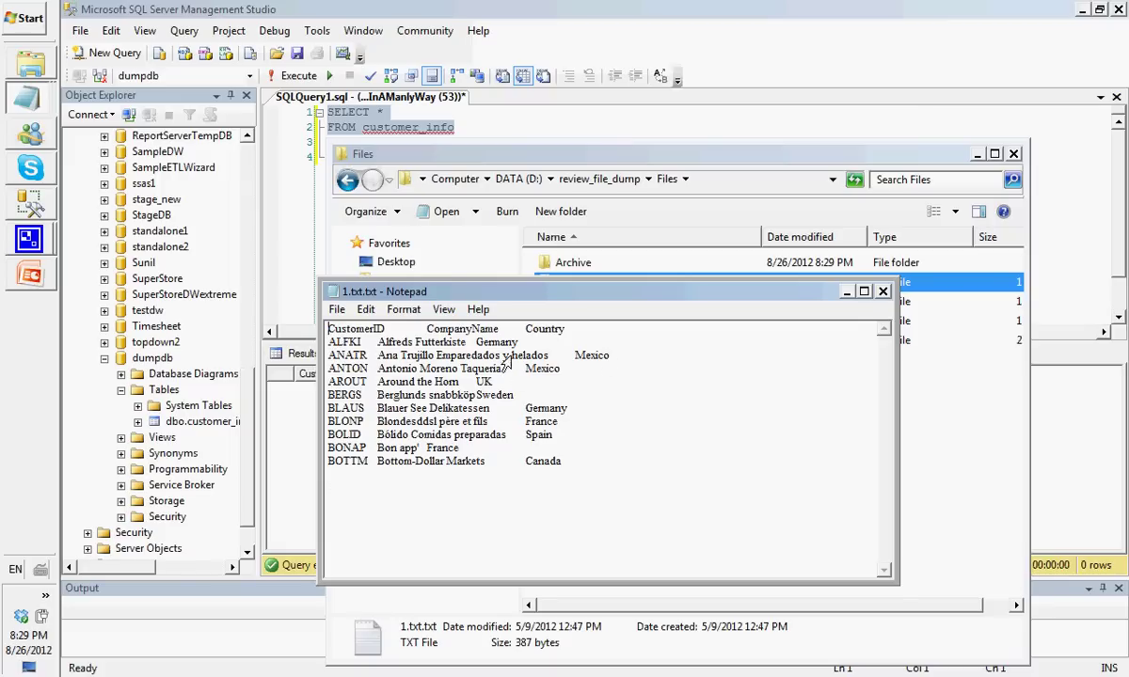
pyautogui.click(882, 292)
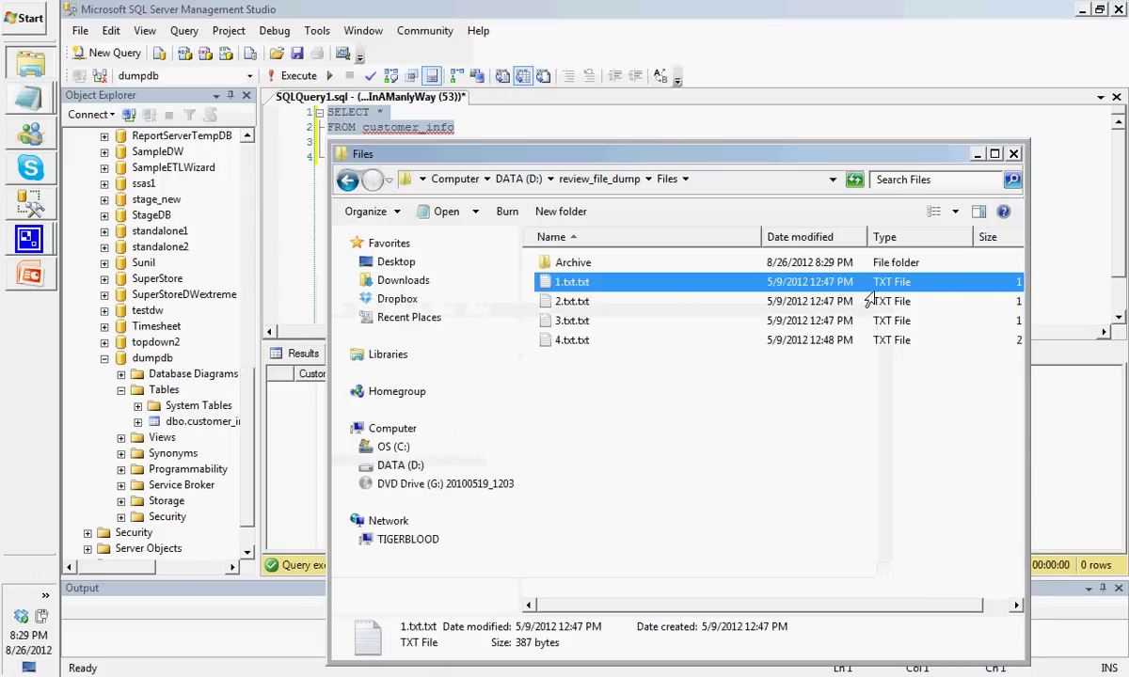
# Examine the header row of 2.txt.txt, checking the CustomerID, CompanyName and Country columns, and close the file
pyautogui.click(578, 305)
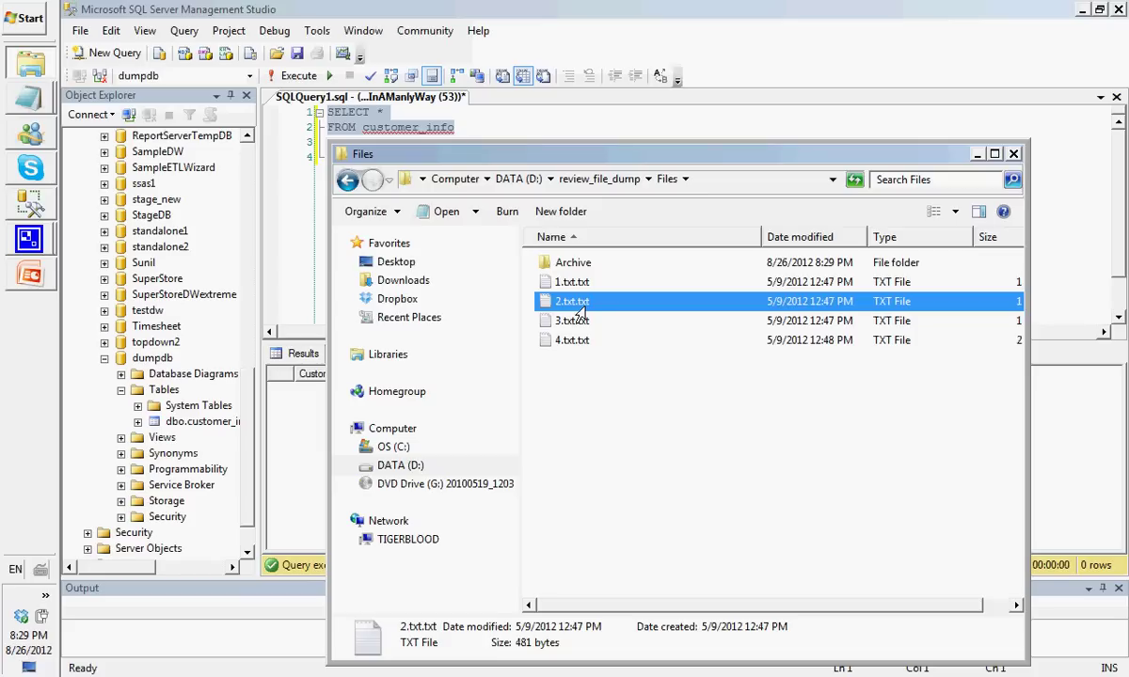
pyautogui.doubleClick(578, 307)
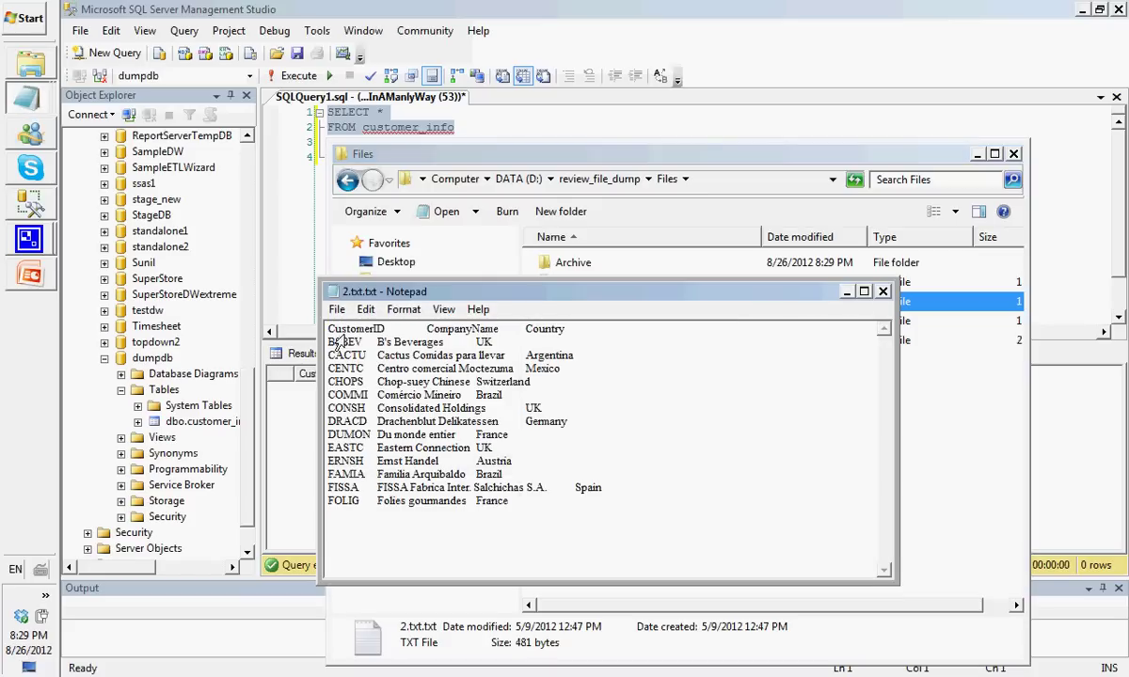
pyautogui.moveTo(324, 336); pyautogui.dragTo(565, 331)
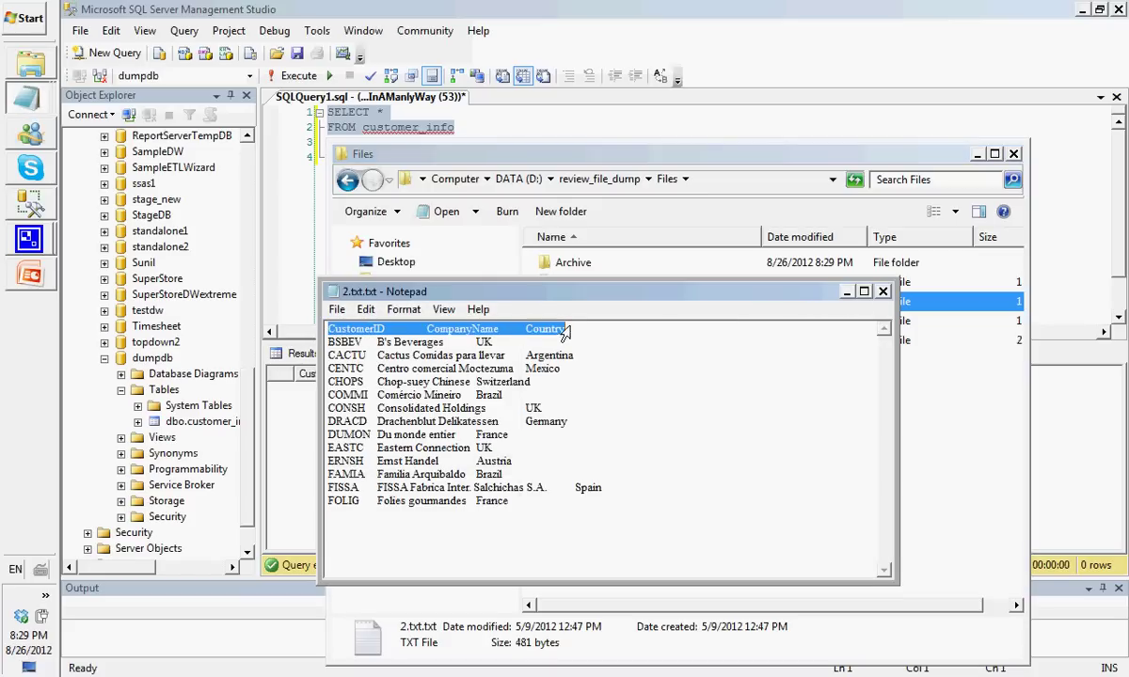
pyautogui.click(569, 331)
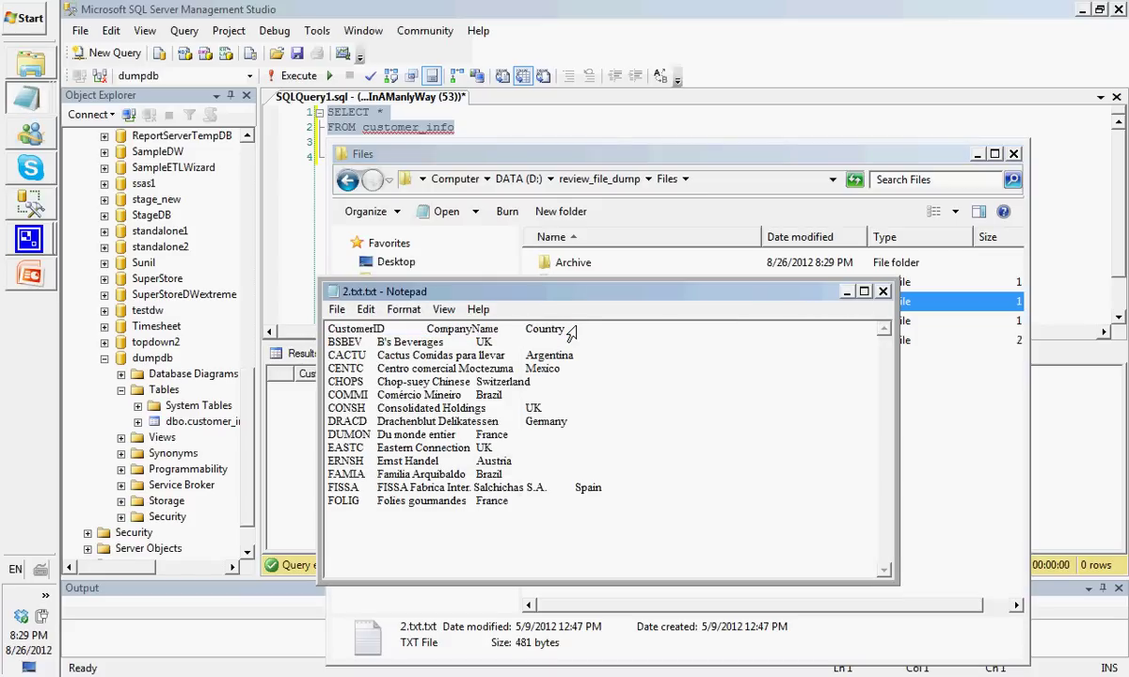
pyautogui.moveTo(380, 331); pyautogui.dragTo(316, 335)
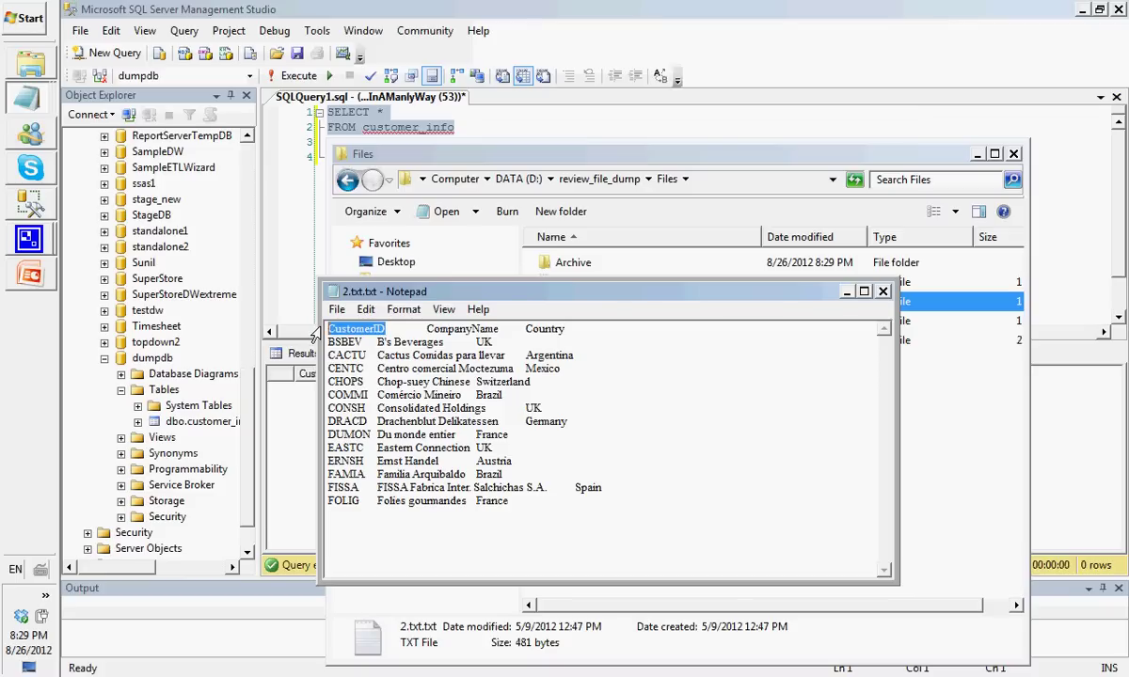
pyautogui.doubleClick(447, 332)
pyautogui.doubleClick(557, 331)
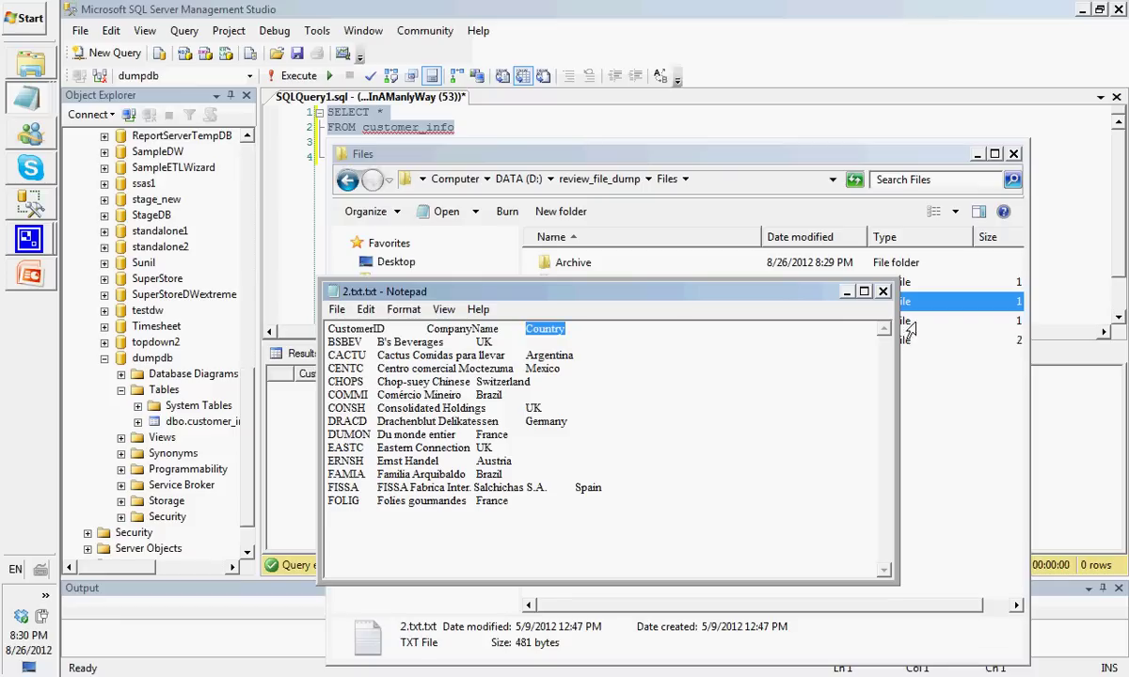
pyautogui.click(883, 291)
# View the contents of 3.txt.txt and 4.txt.txt one after the other, closing each file
pyautogui.doubleClick(574, 321)
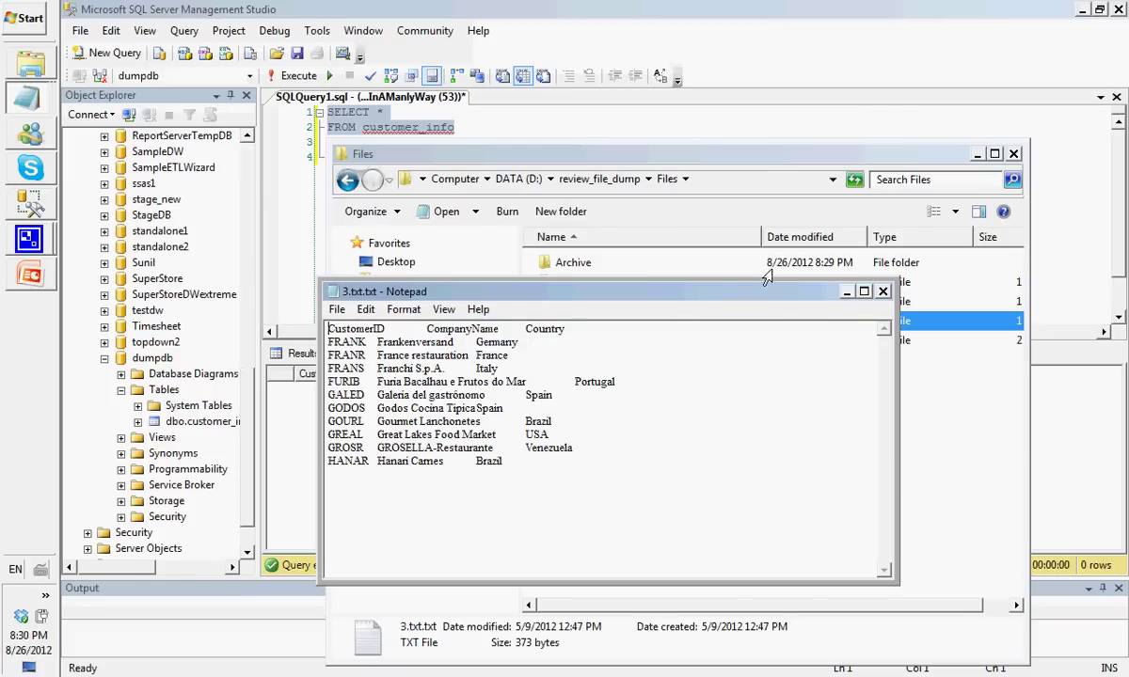
pyautogui.click(882, 291)
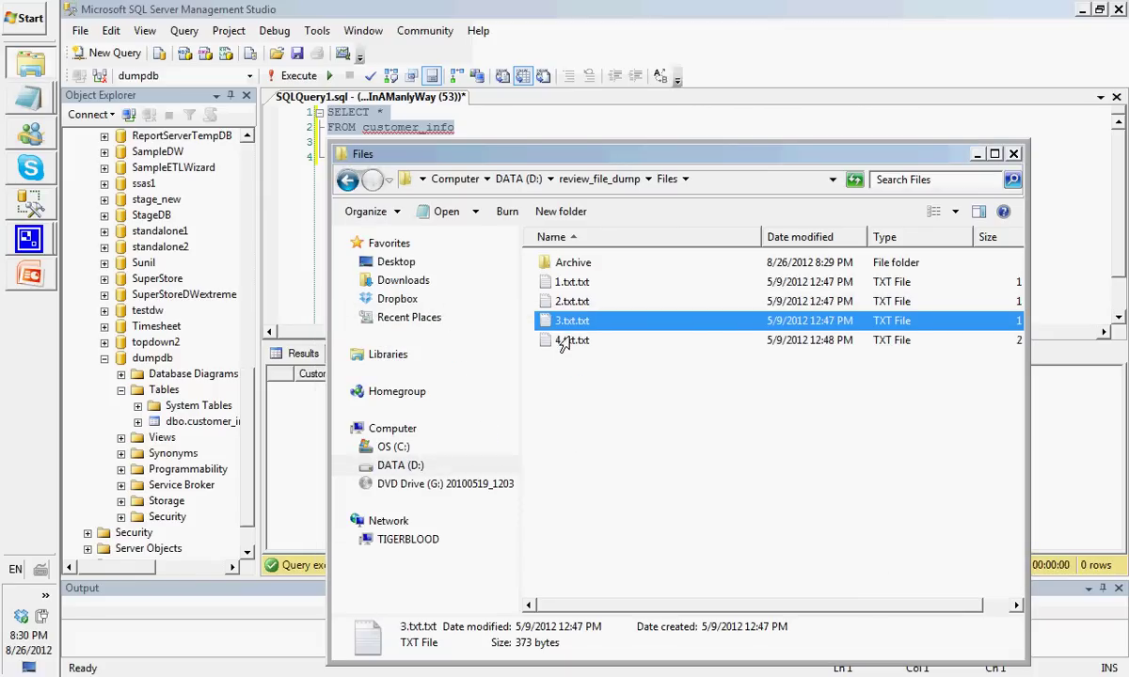
pyautogui.doubleClick(532, 341)
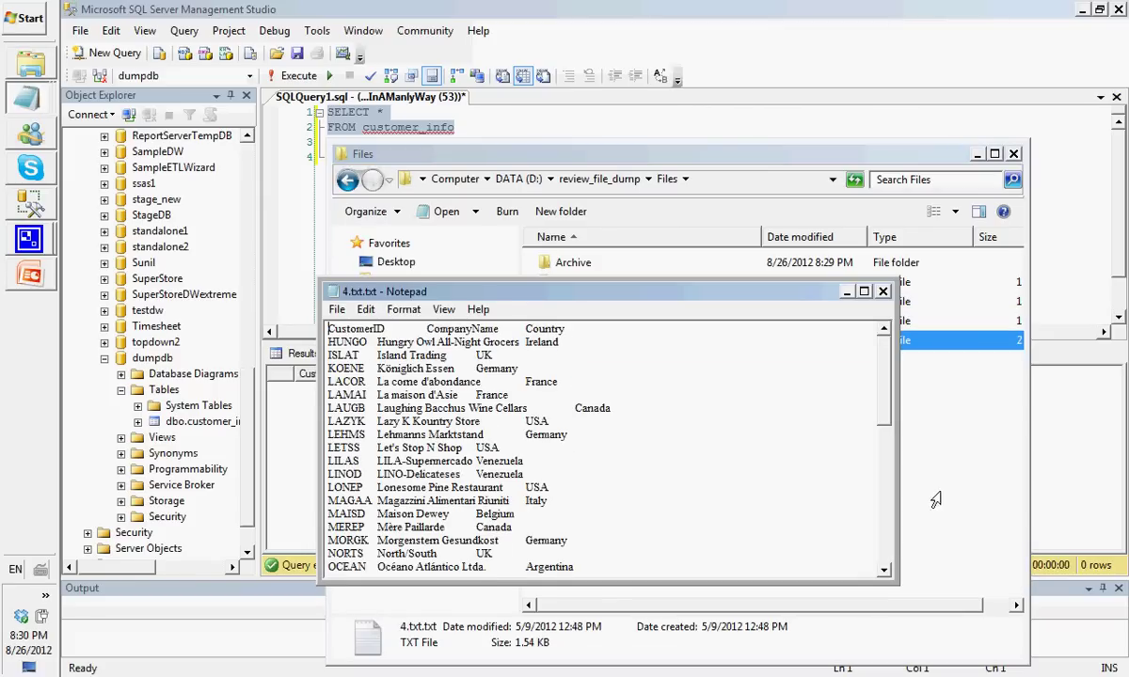
pyautogui.click(882, 291)
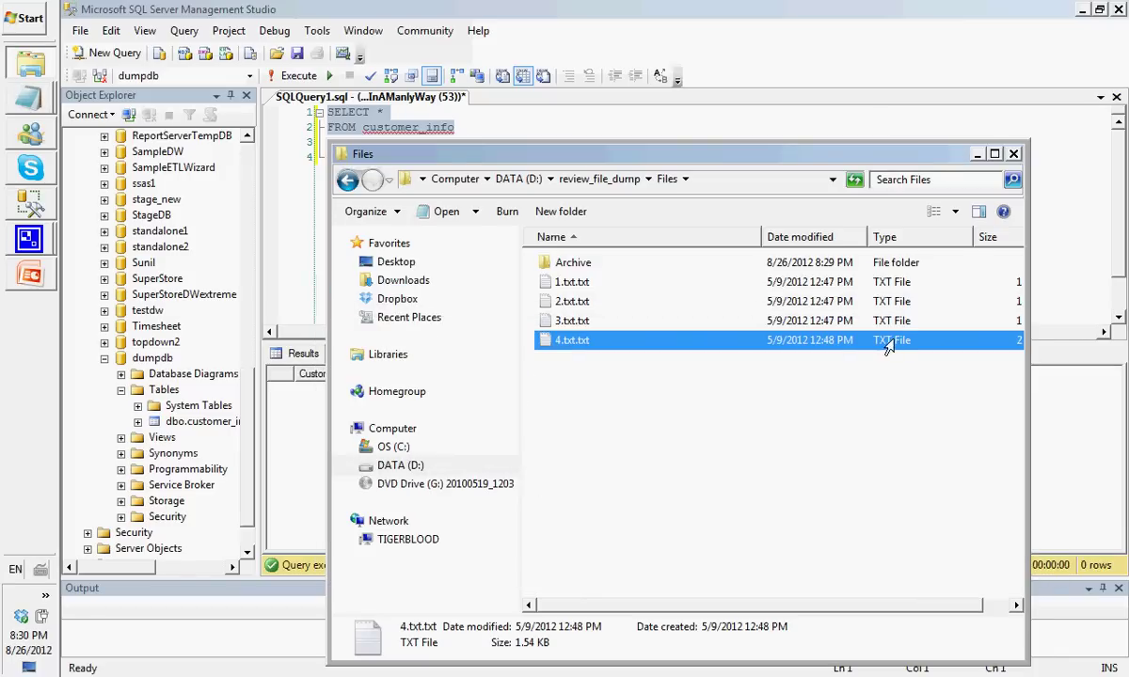
# Launch Microsoft Visual Studio 2008 from the installed programs
pyautogui.click(24, 18)
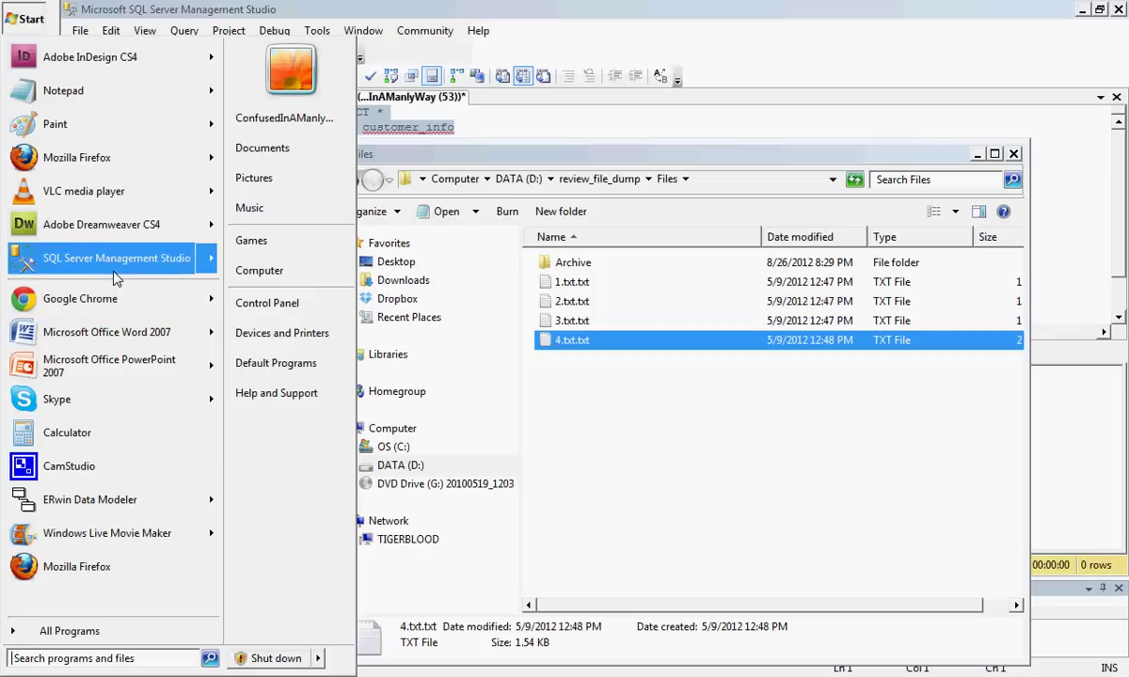
pyautogui.click(108, 632)
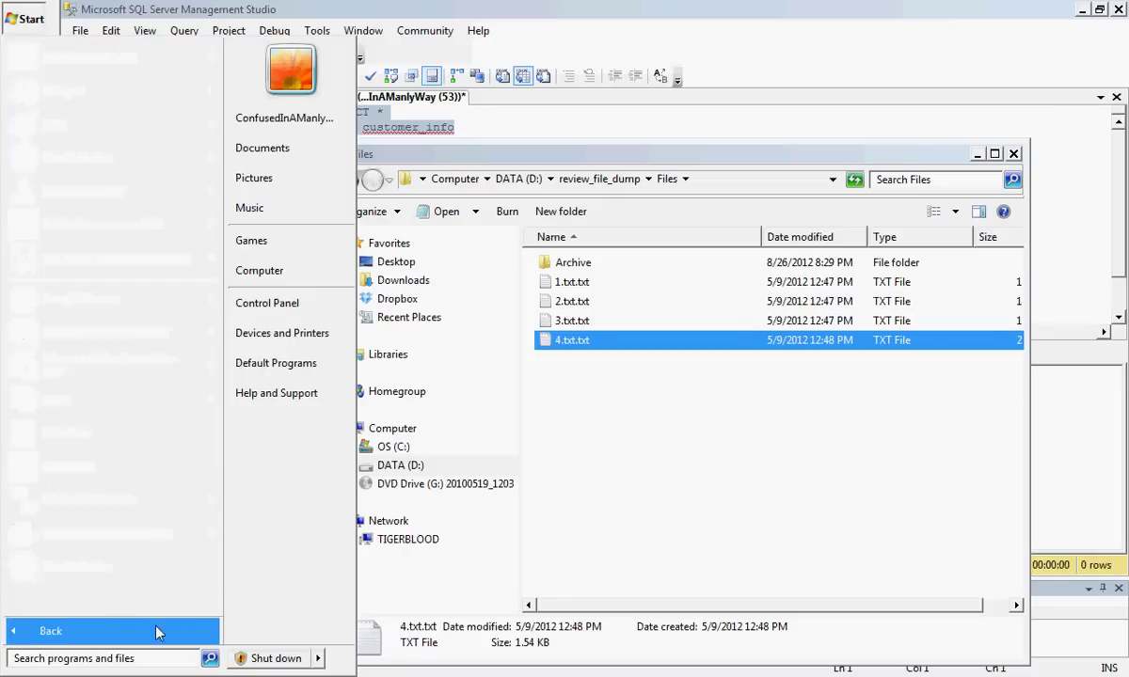
pyautogui.scroll(-2, 212, 271)
pyautogui.moveTo(212, 271); pyautogui.dragTo(211, 501)
pyautogui.scroll(2, 212, 501)
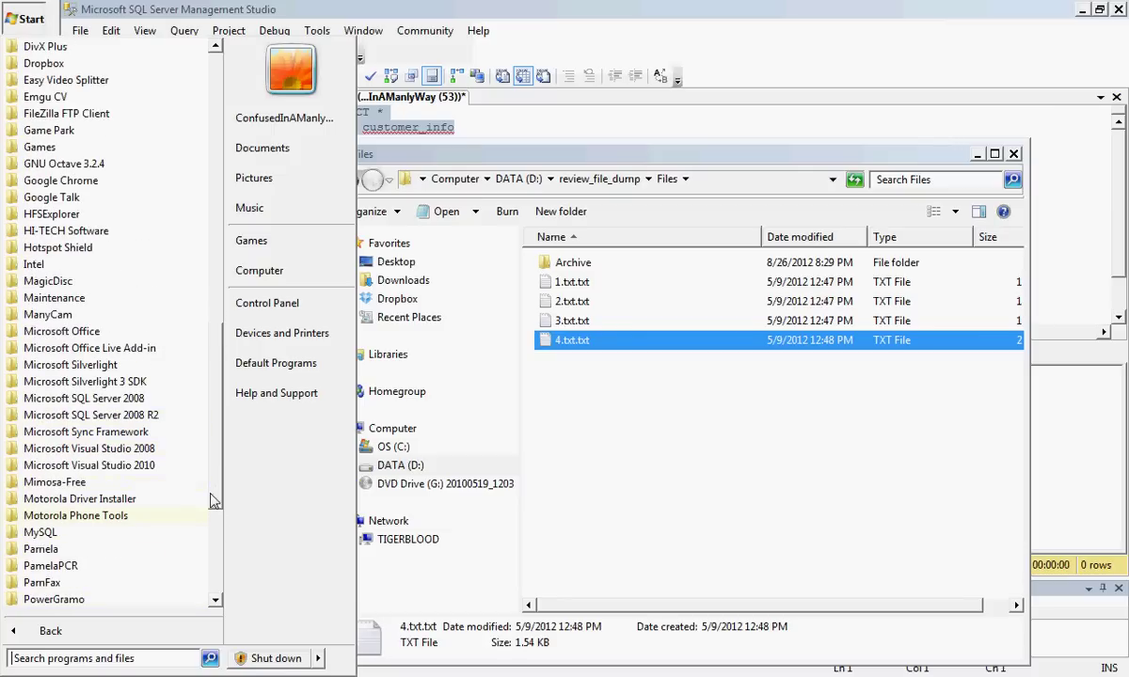
pyautogui.click(129, 452)
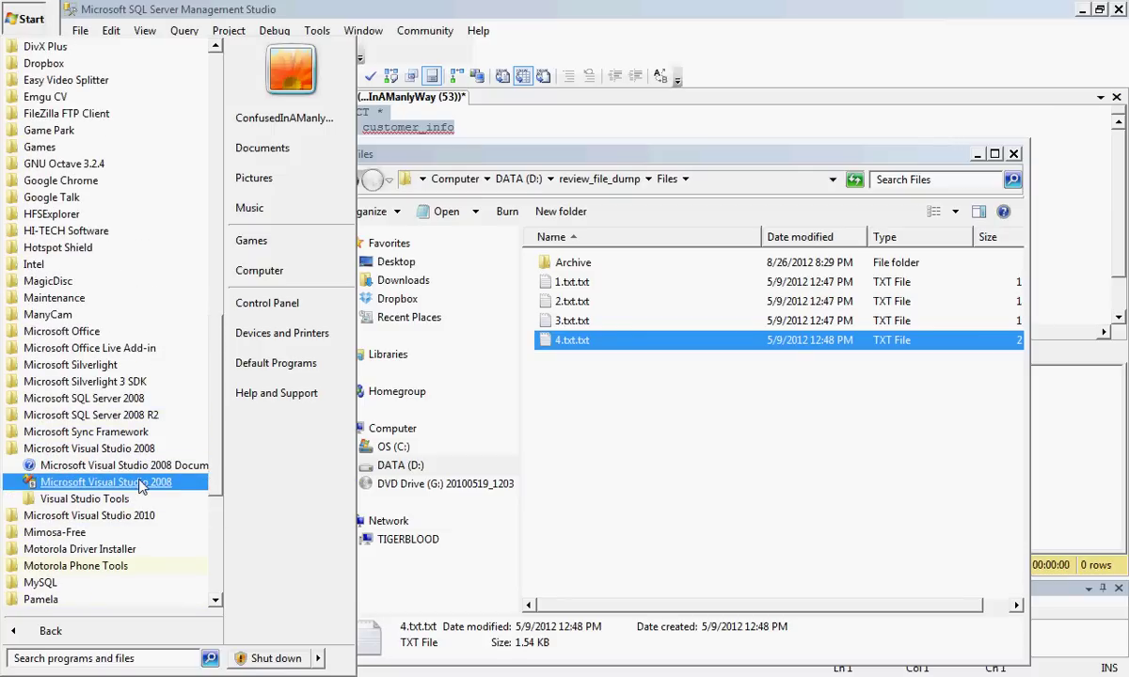
pyautogui.click(132, 470)
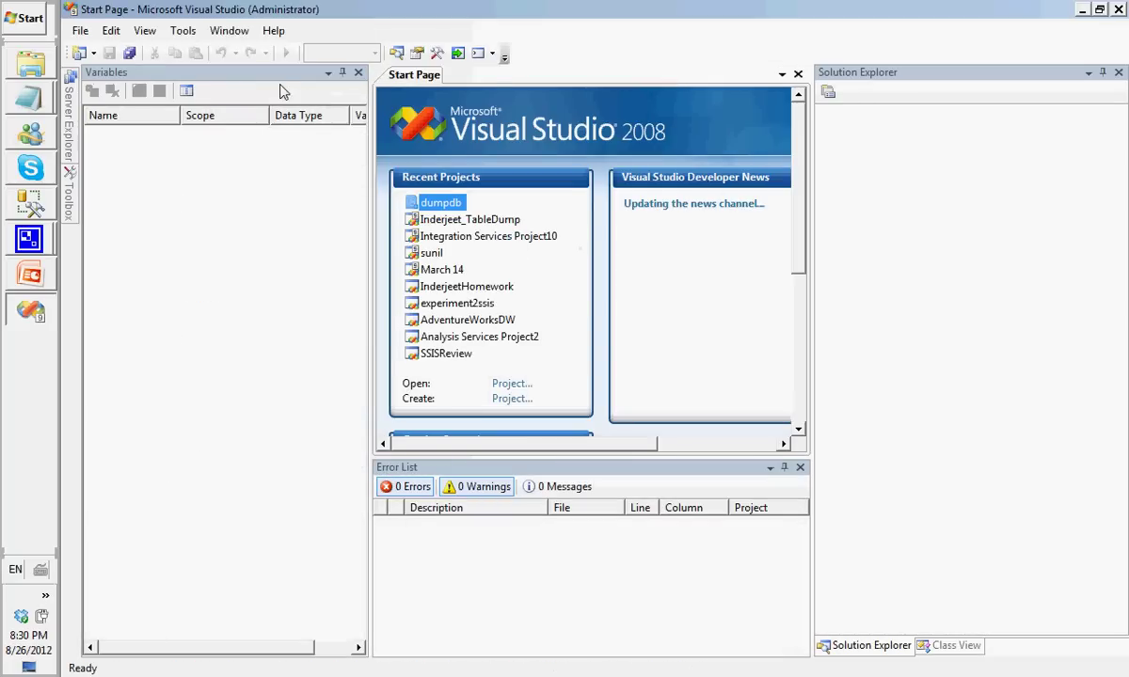
# Create a new Integration Services Project named dumpthedb in the default projects location
pyautogui.click(80, 30)
pyautogui.moveTo(93, 54)
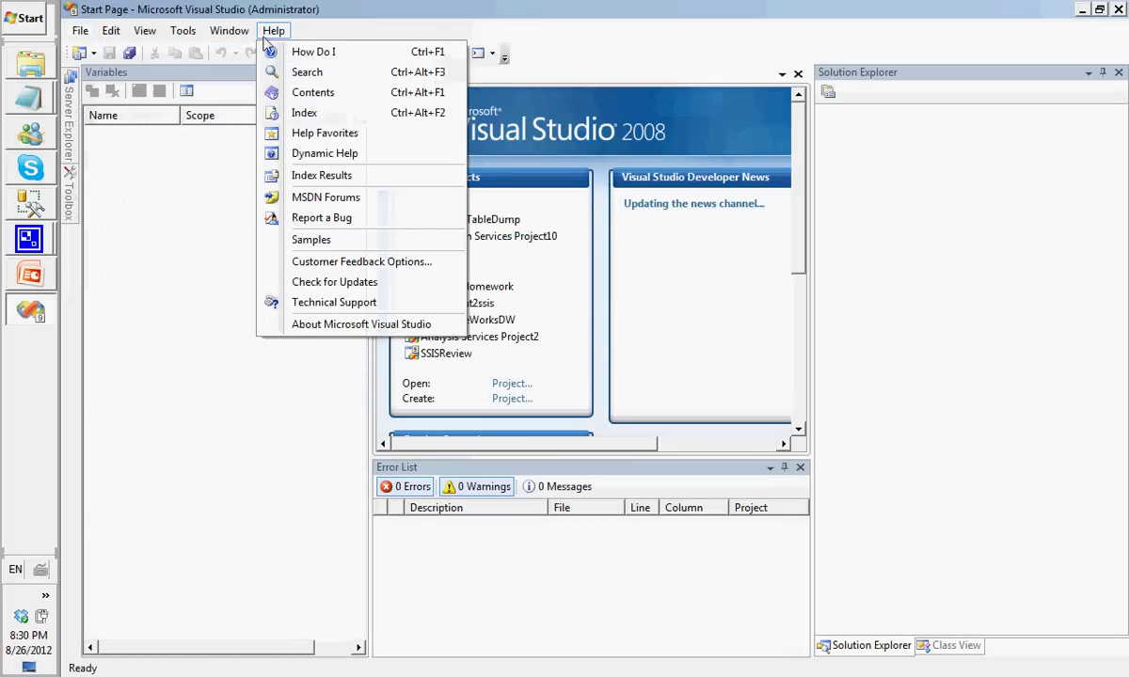
pyautogui.click(286, 61)
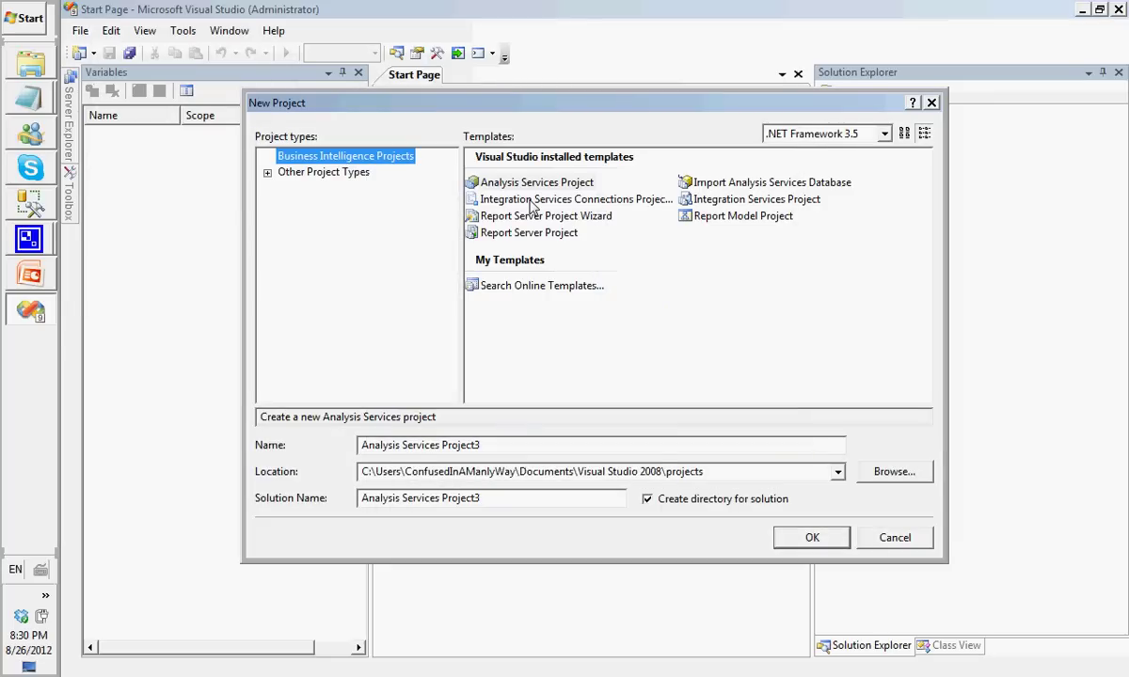
pyautogui.click(666, 194)
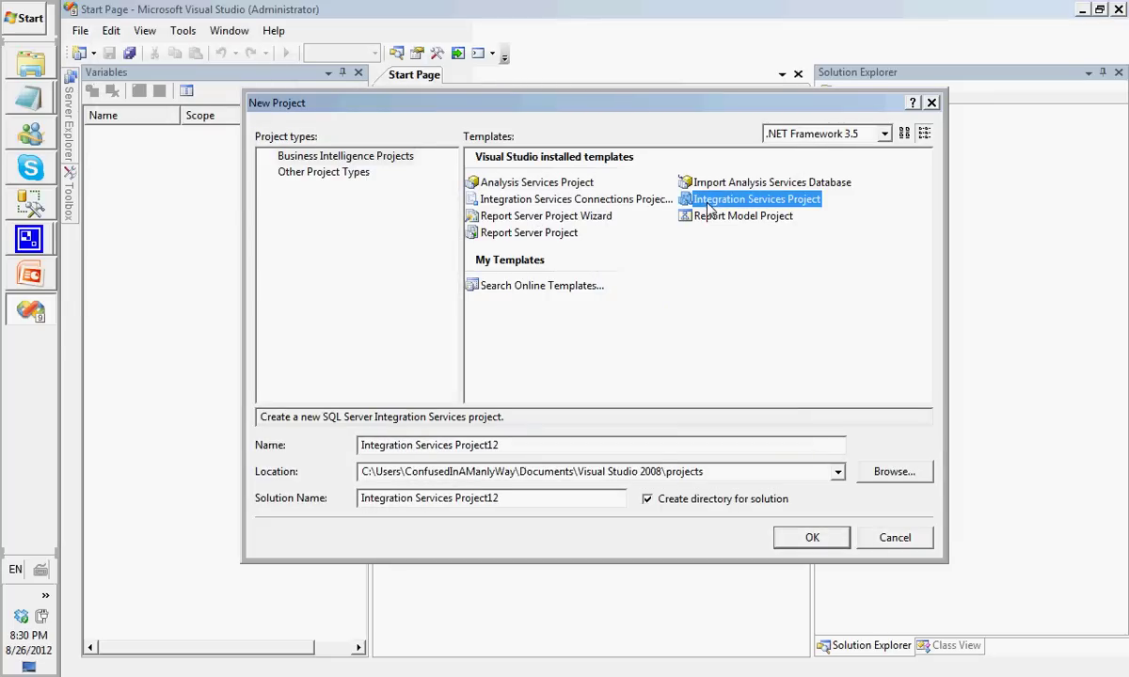
pyautogui.tripleClick(508, 445)
pyautogui.write('d')
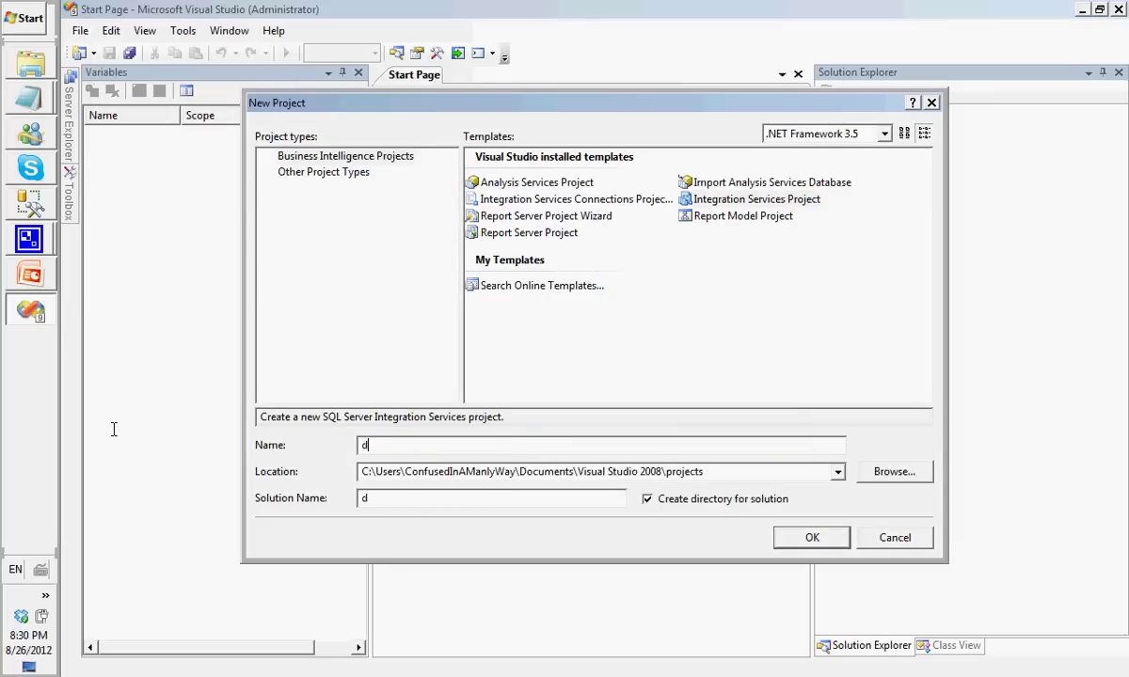
pyautogui.write('umpthedb')
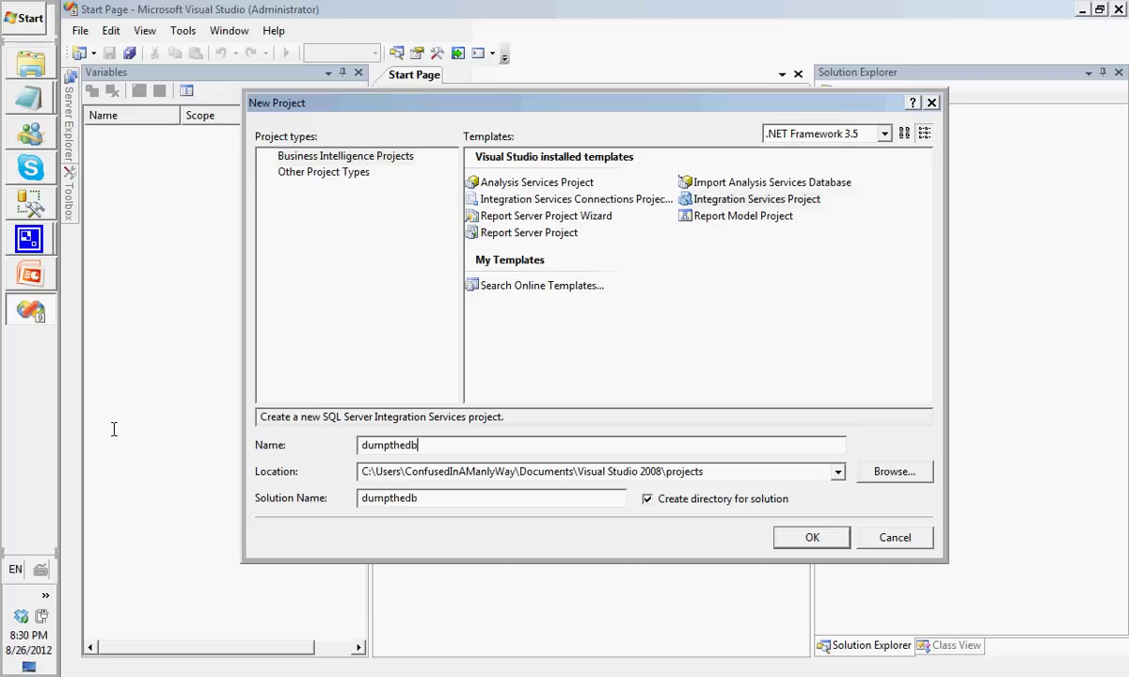
pyautogui.click(822, 540)
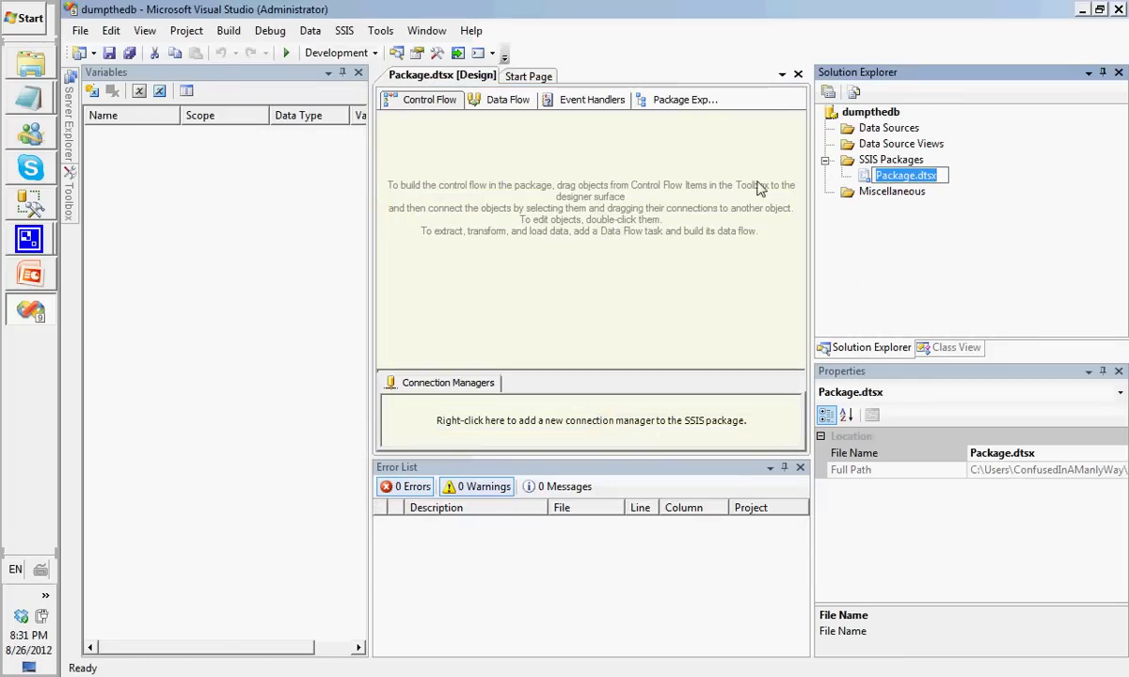
# Add a package-scope variable named file to Package.dtsx
pyautogui.click(761, 189)
pyautogui.moveTo(64, 194)
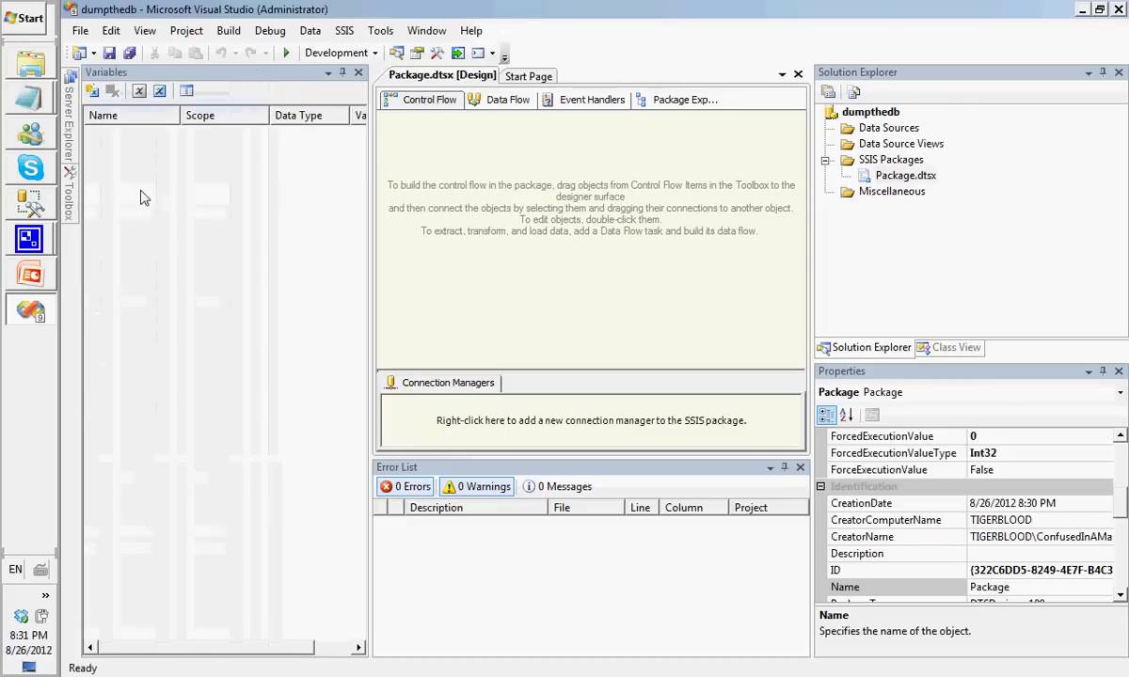
pyautogui.click(92, 91)
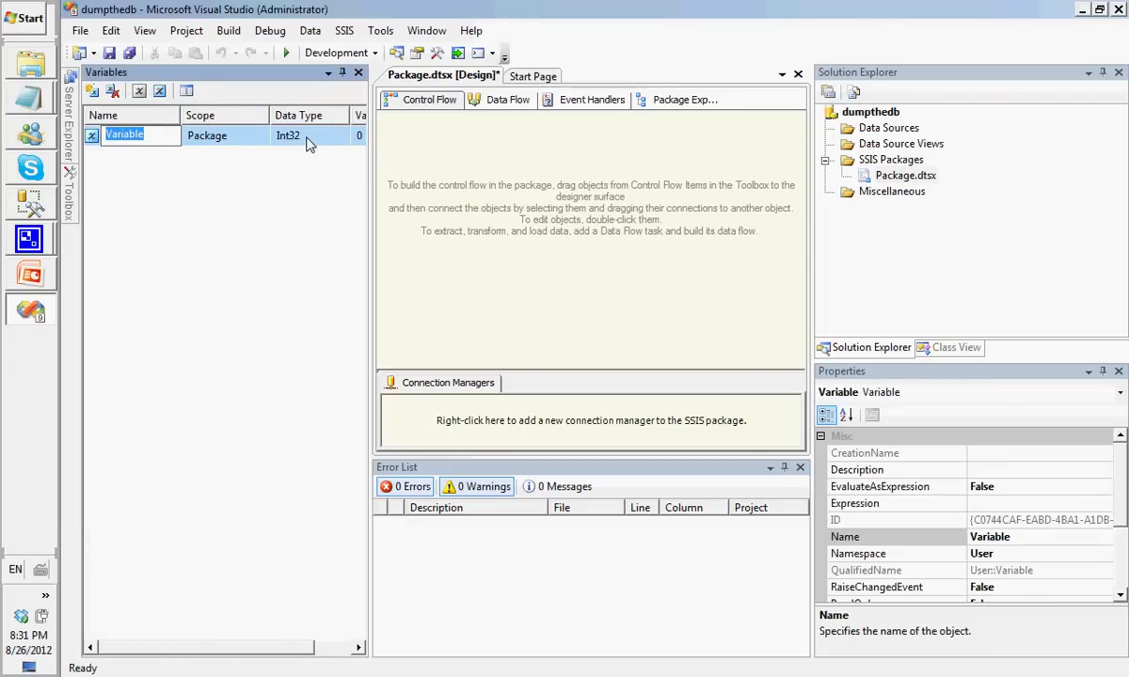
pyautogui.write('file')
pyautogui.click(302, 197)
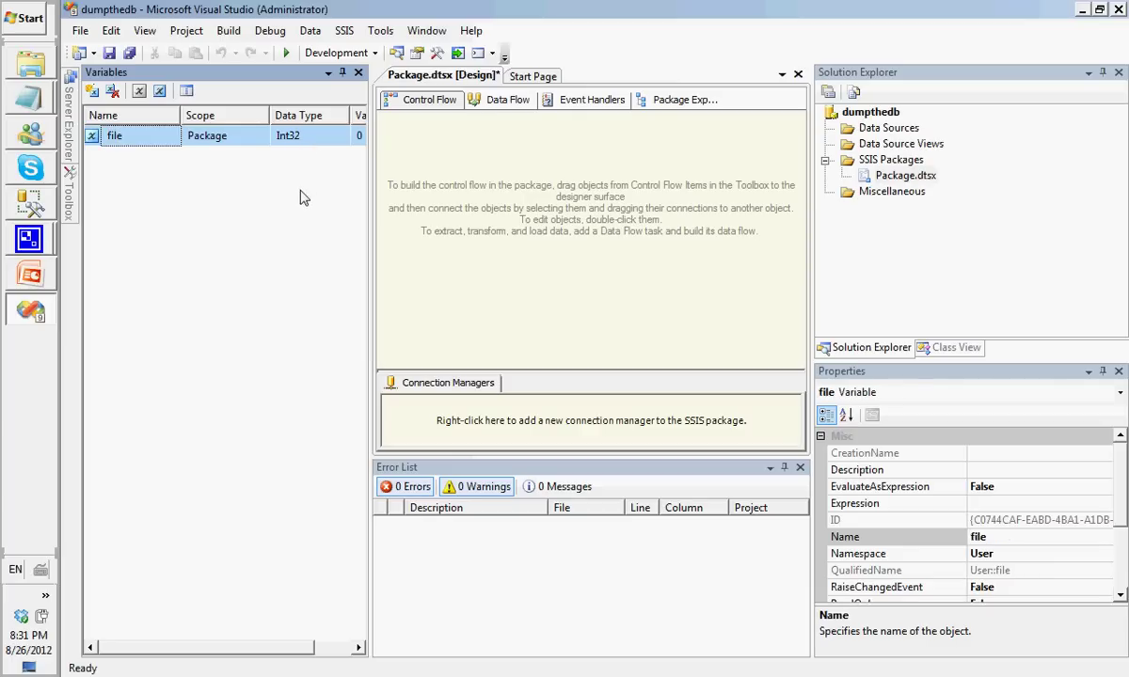
# Set the data type of the file variable to String
pyautogui.click(307, 143)
pyautogui.click(343, 139)
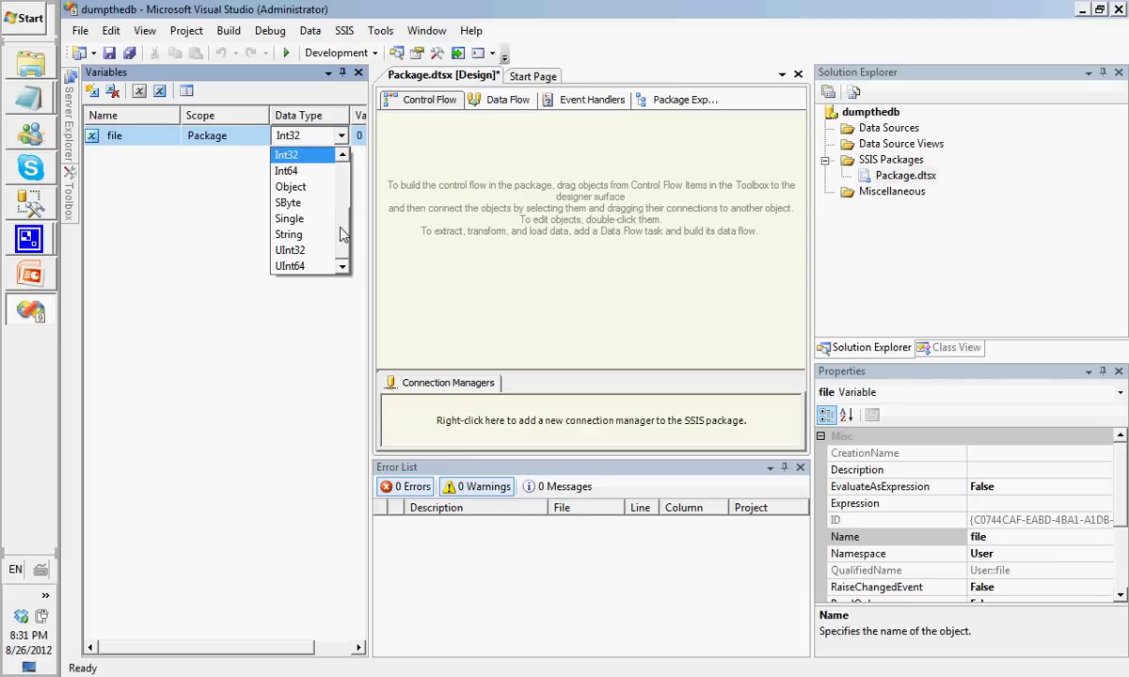
pyautogui.scroll(1, 325, 242)
pyautogui.scroll(-1, 348, 246)
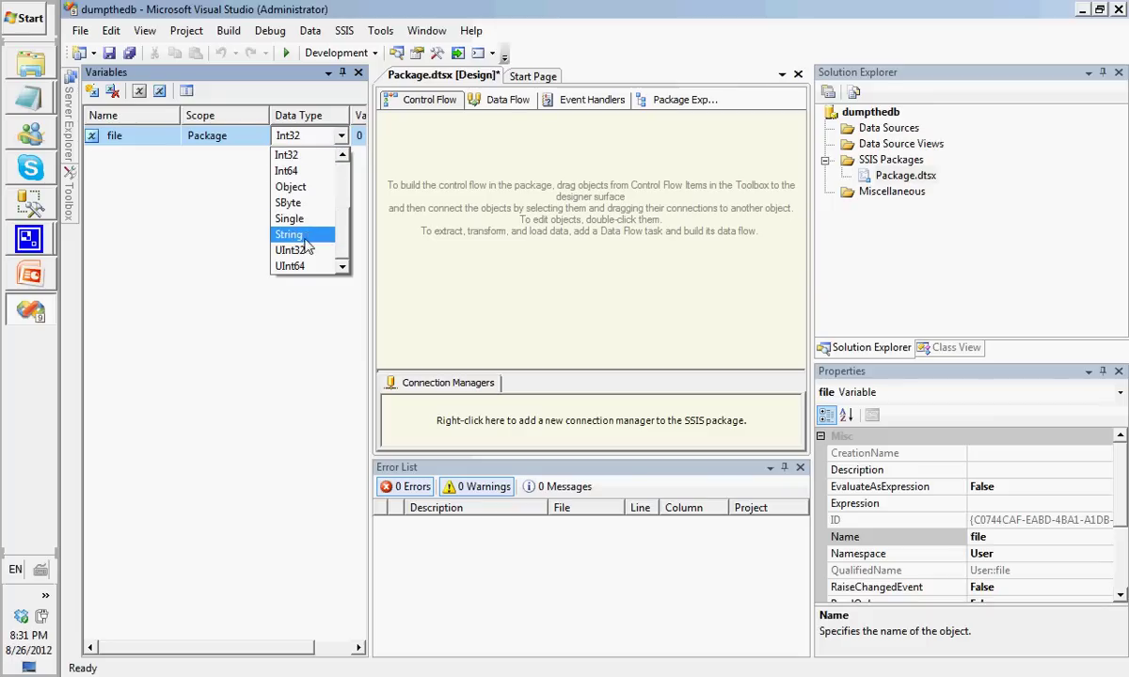
pyautogui.click(299, 234)
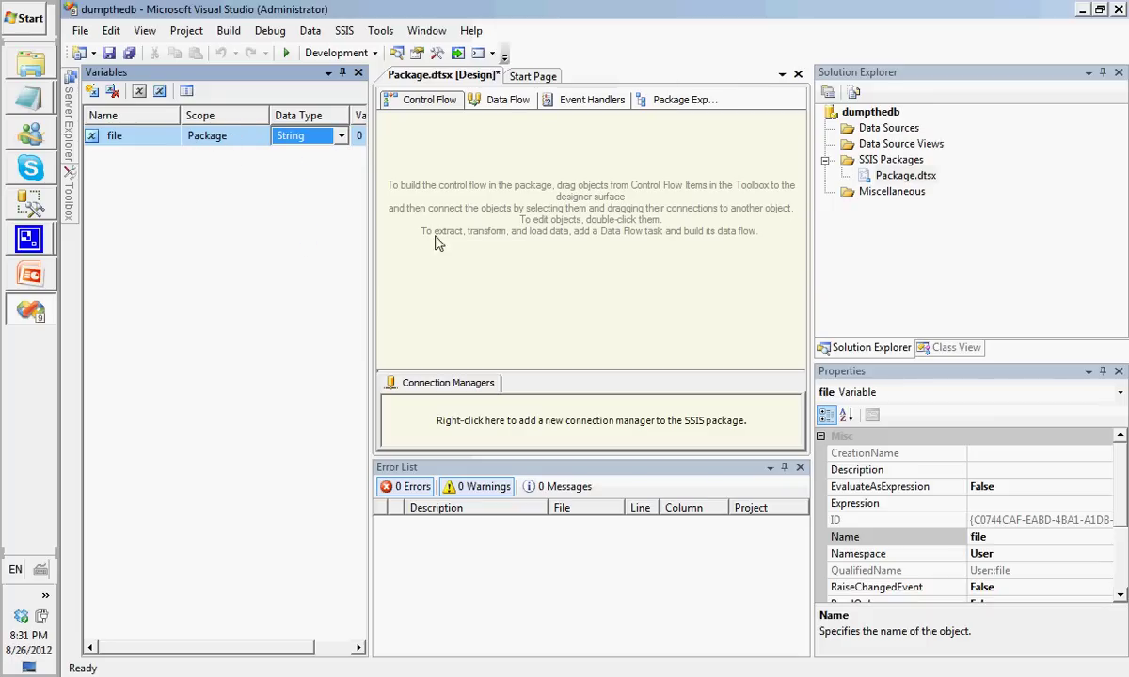
# Add a Foreach Loop Container to the package's control flow and open it for editing
pyautogui.click(68, 198)
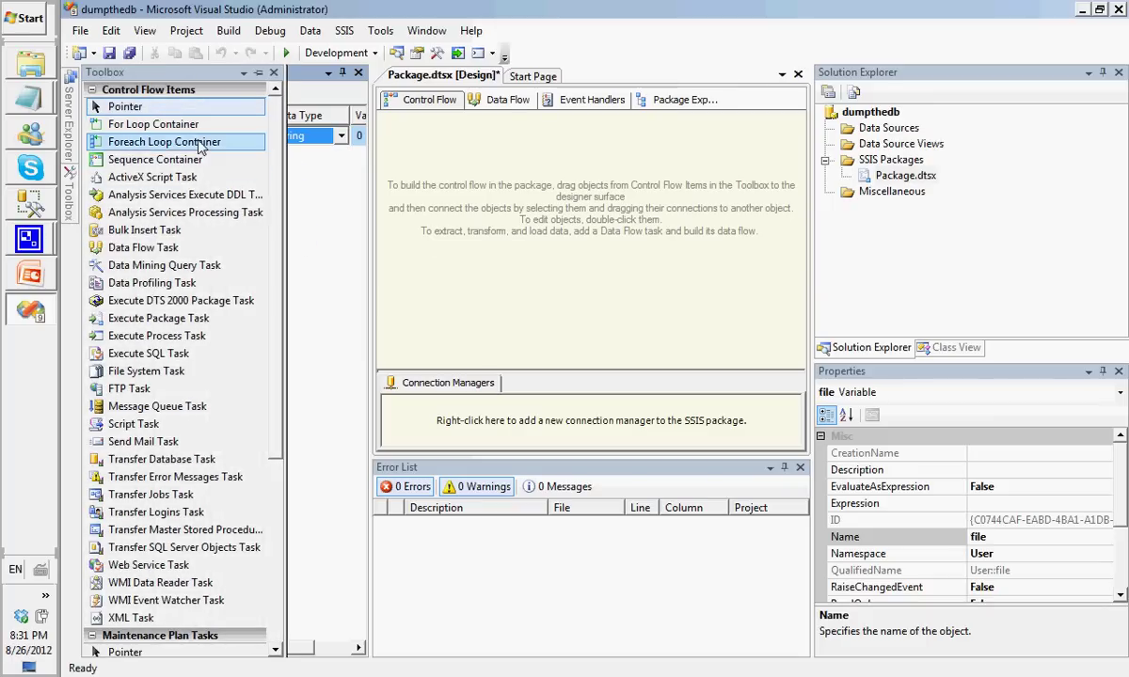
pyautogui.moveTo(130, 141); pyautogui.dragTo(506, 145)
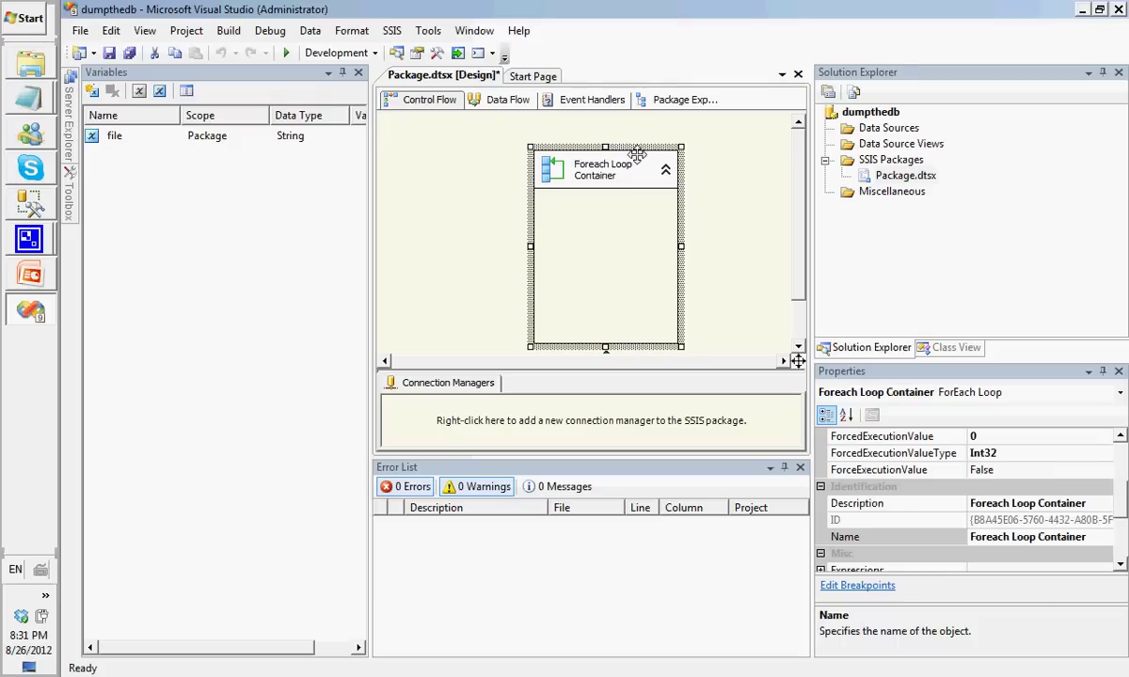
pyautogui.doubleClick(637, 154)
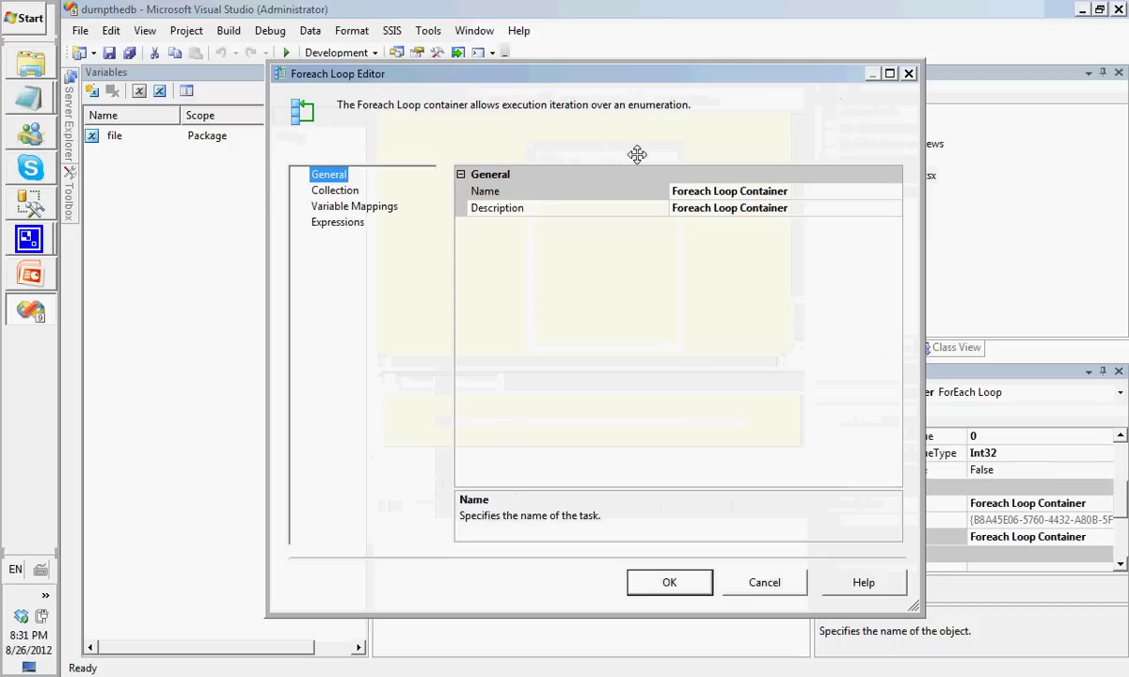
# Set the Foreach File Enumerator's folder to Files inside review_file_dump on the DATA (D:) drive
pyautogui.click(330, 192)
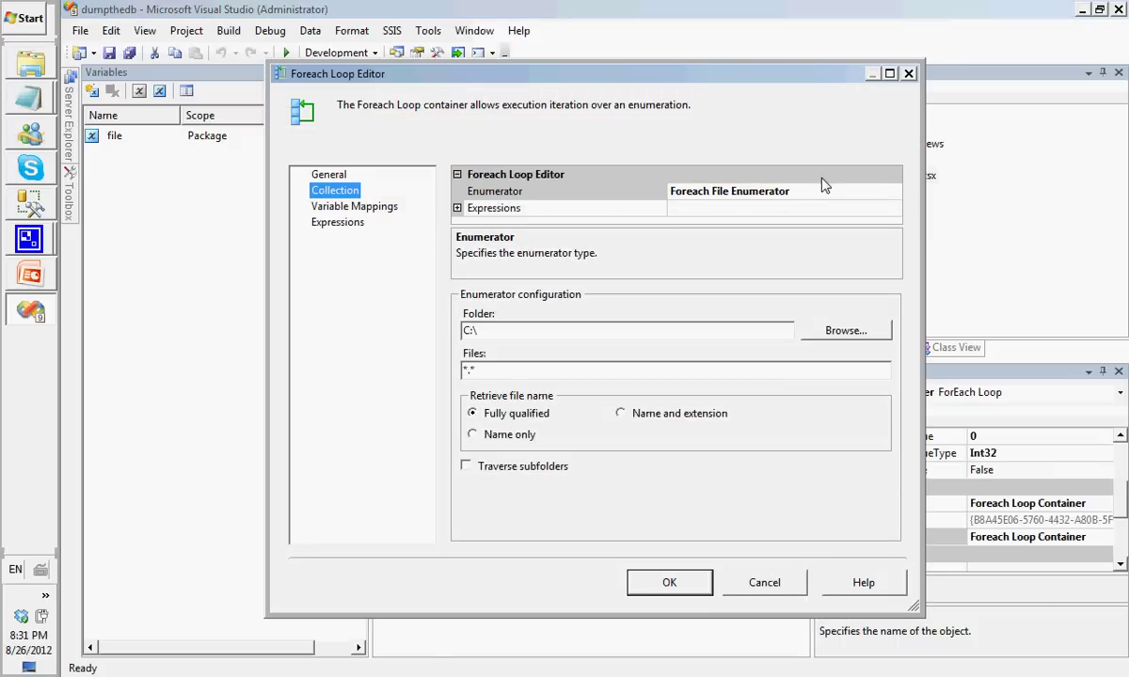
pyautogui.click(844, 333)
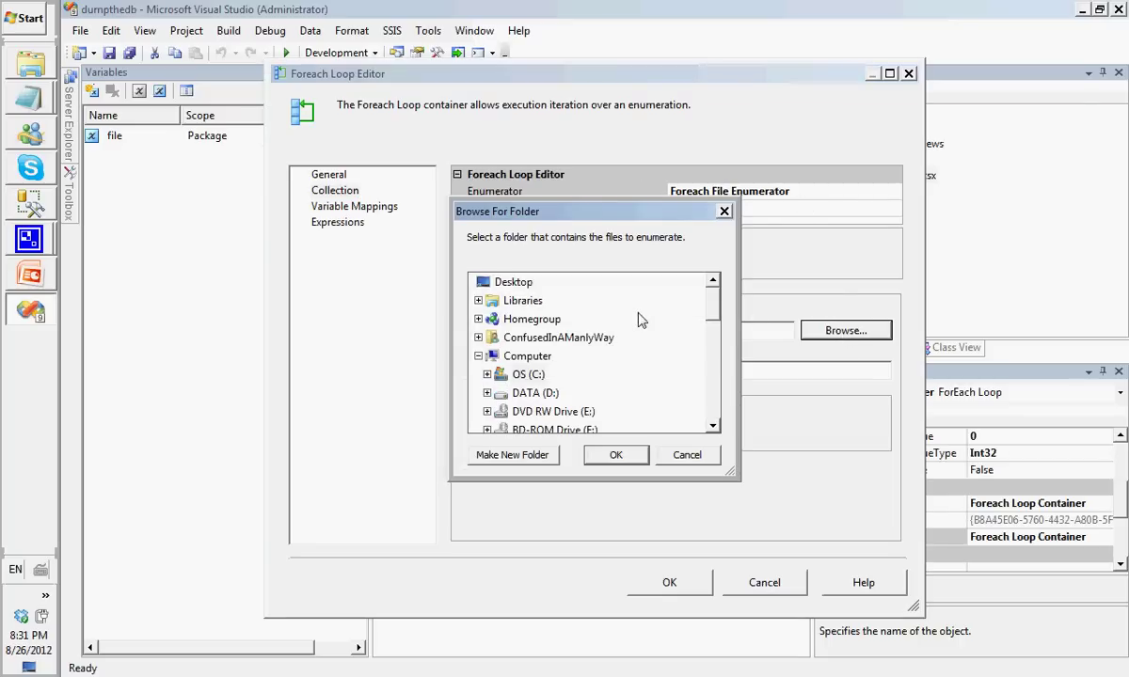
pyautogui.doubleClick(513, 394)
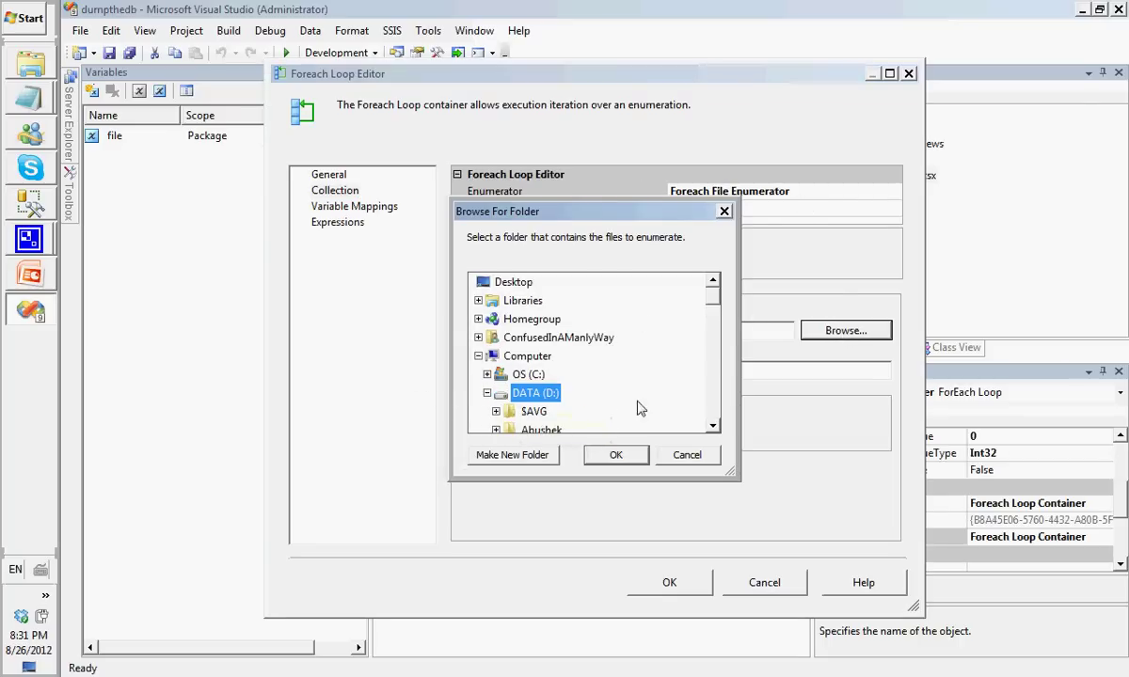
pyautogui.scroll(-5, 632, 392)
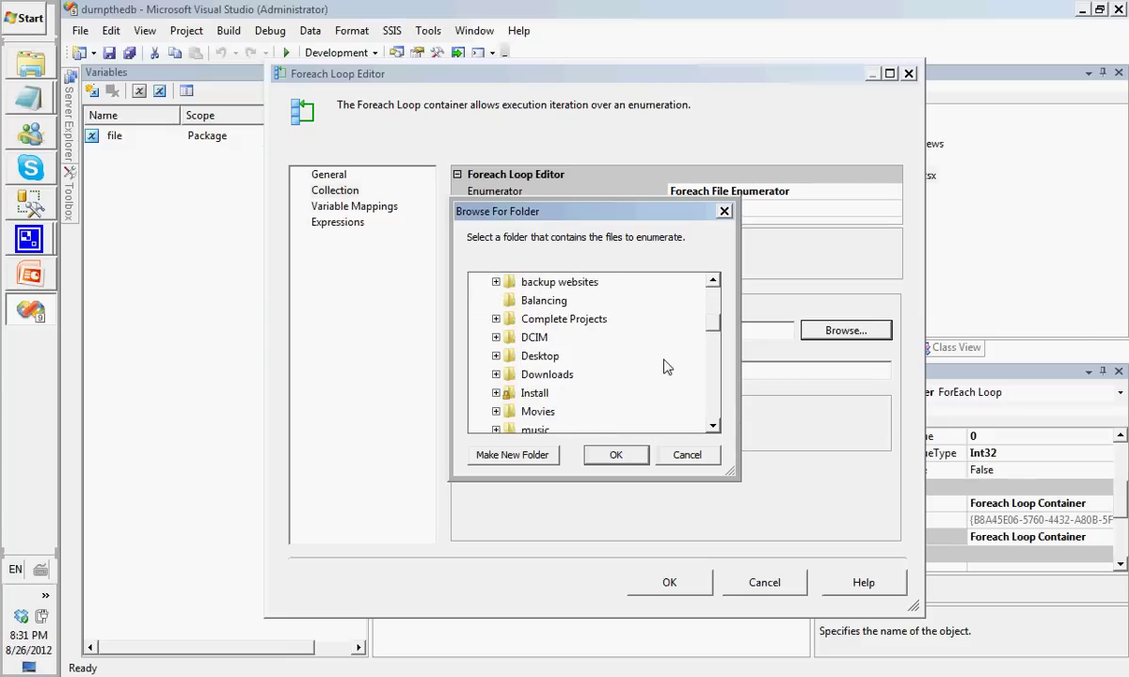
pyautogui.scroll(-4, 663, 367)
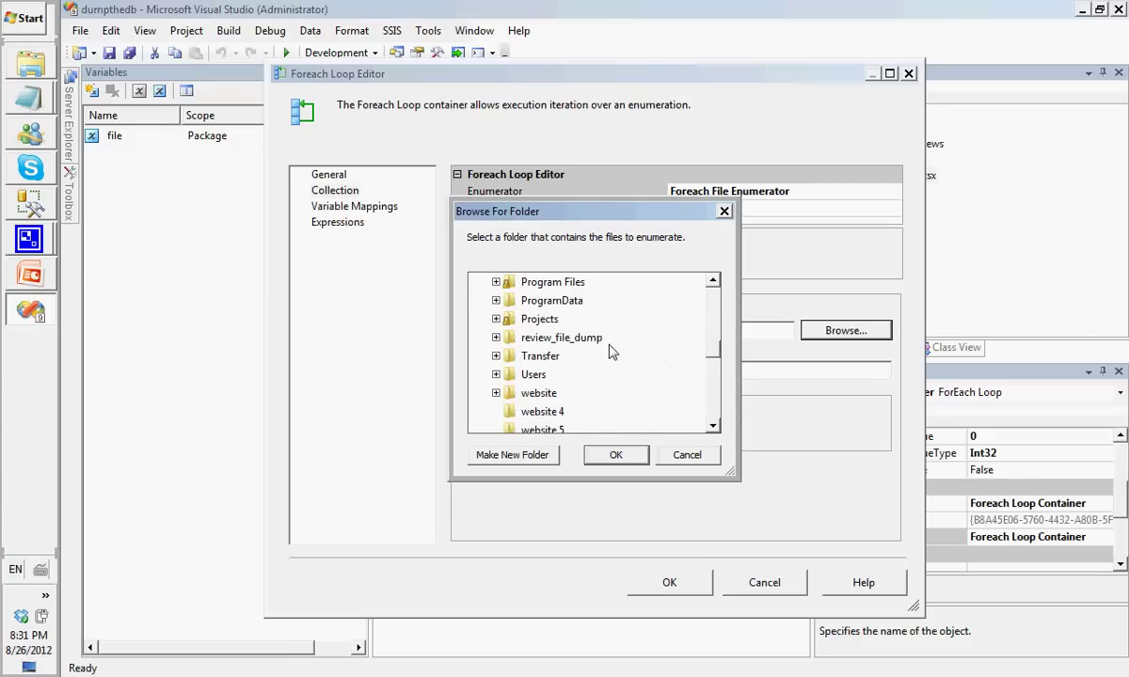
pyautogui.click(496, 338)
pyautogui.click(538, 357)
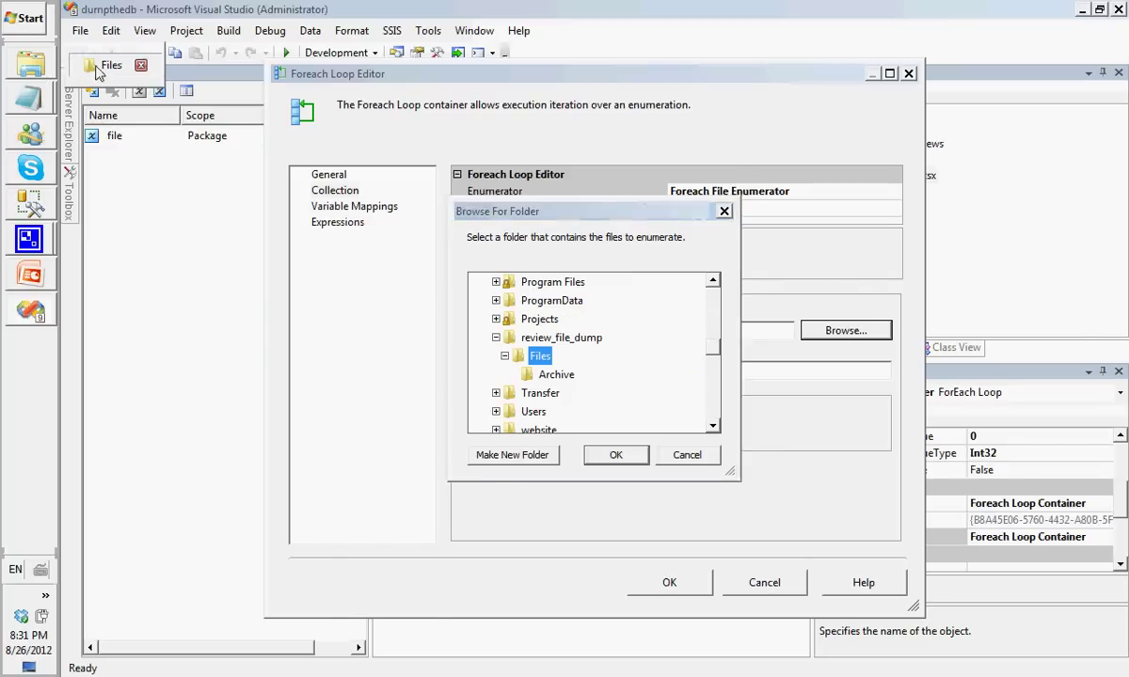
pyautogui.click(99, 66)
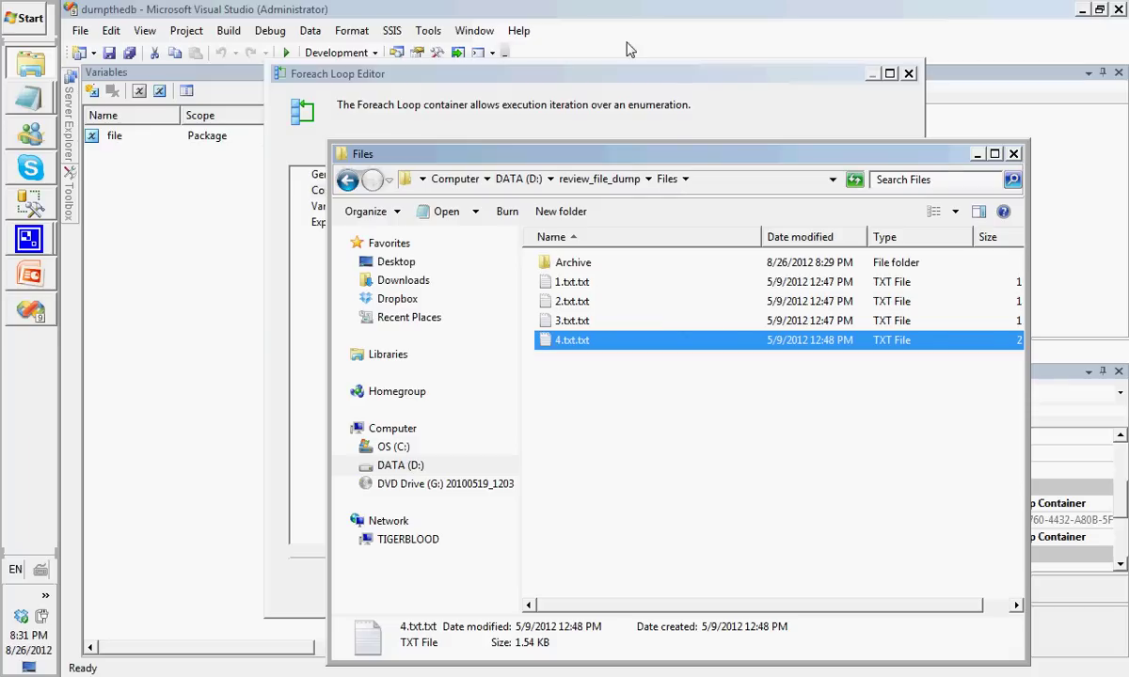
pyautogui.click(618, 91)
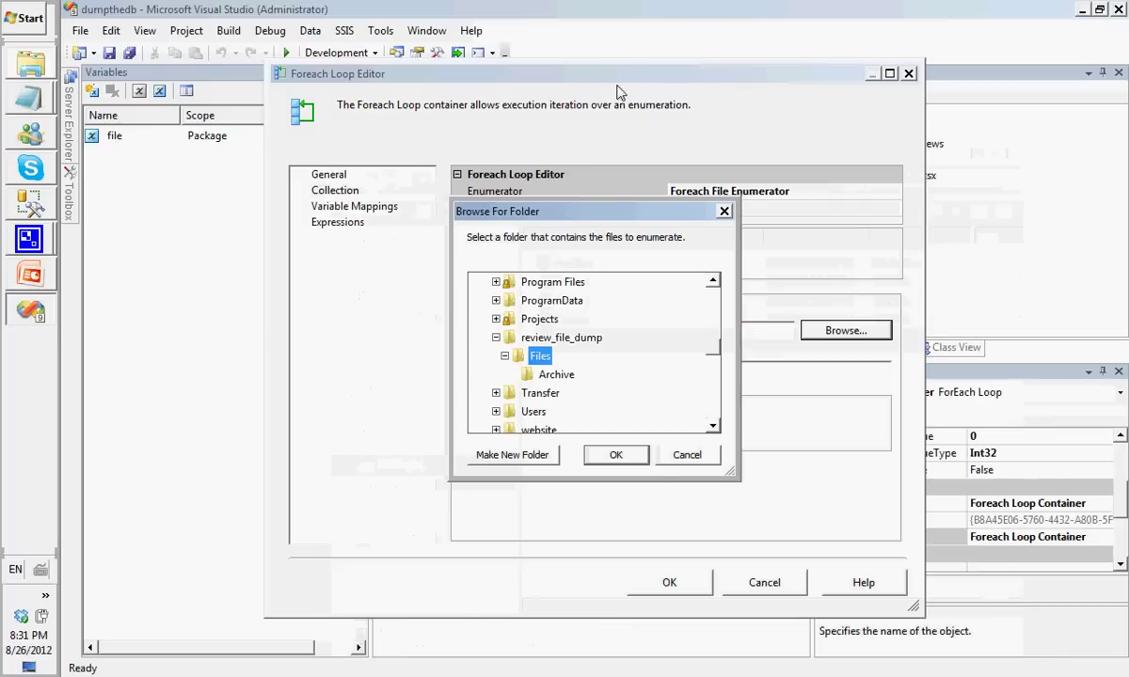
pyautogui.click(617, 456)
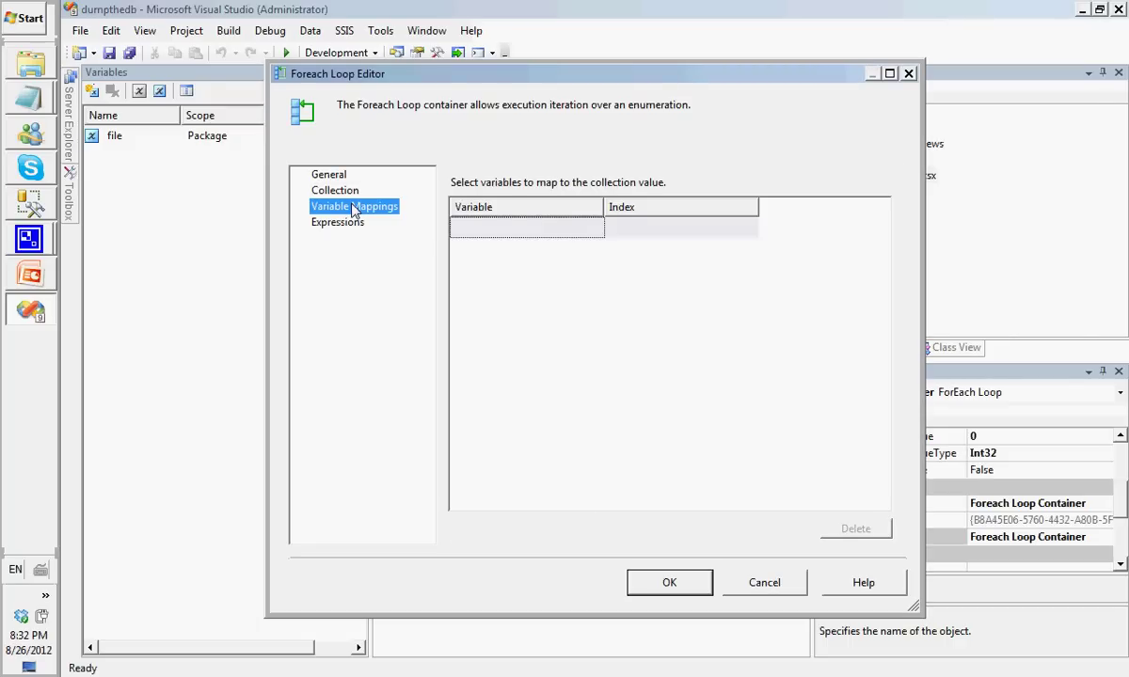
# Map the loop's collection value to the User::file variable at index 0 and accept the loop settings
pyautogui.click(585, 233)
pyautogui.click(593, 228)
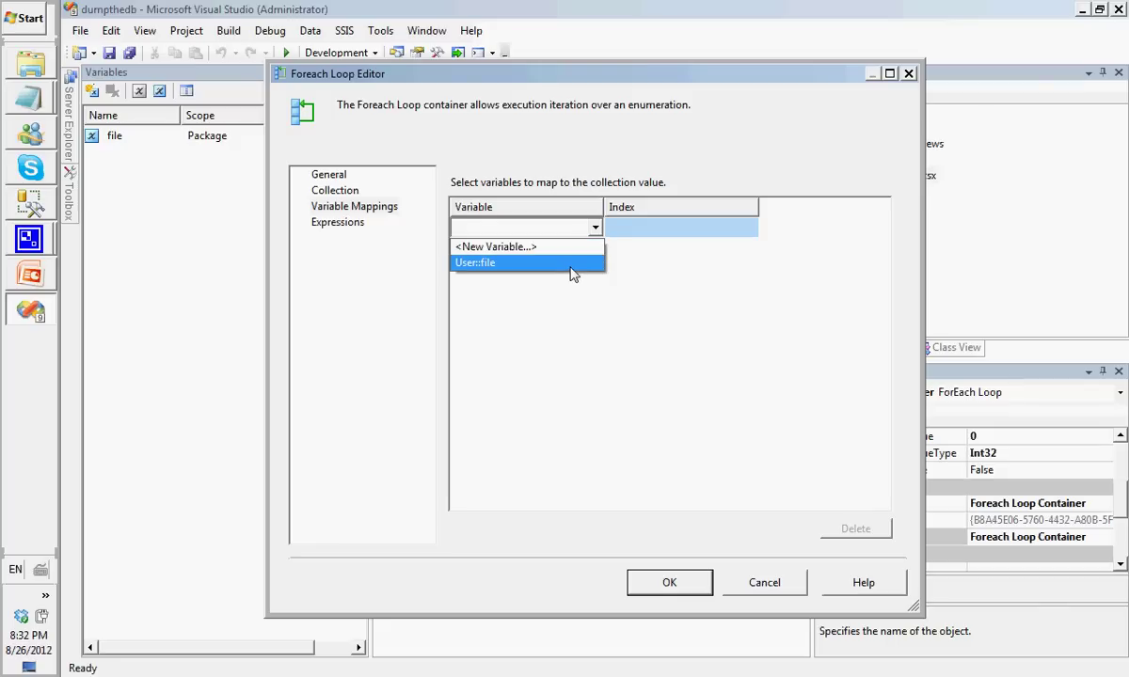
pyautogui.click(574, 264)
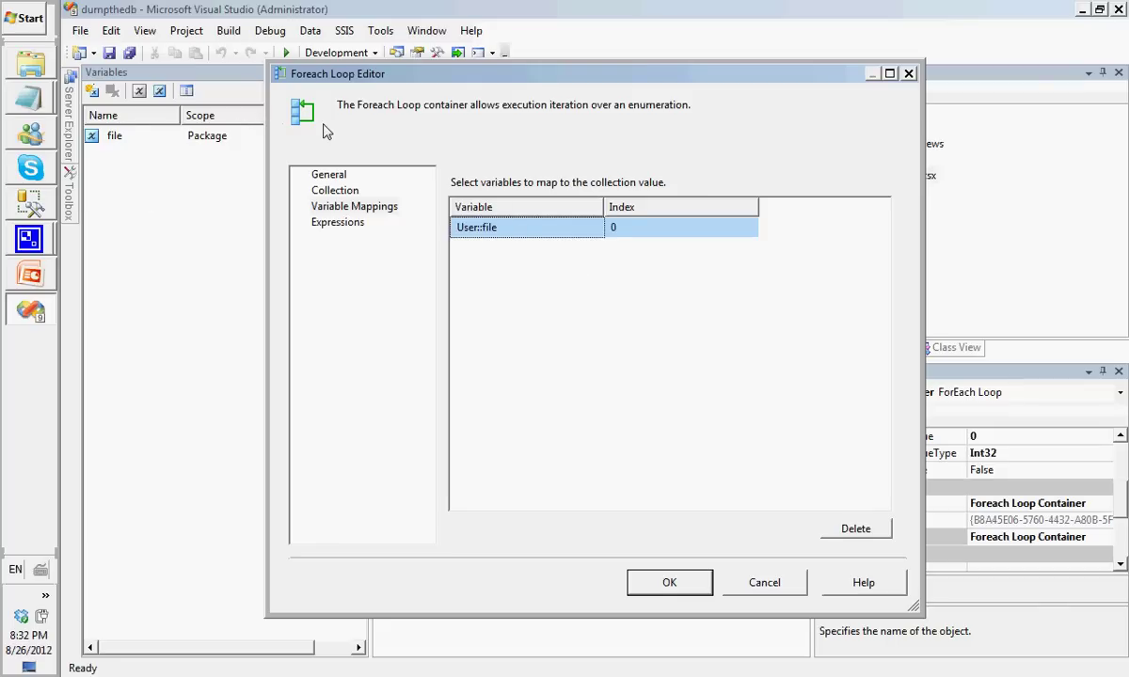
pyautogui.click(656, 583)
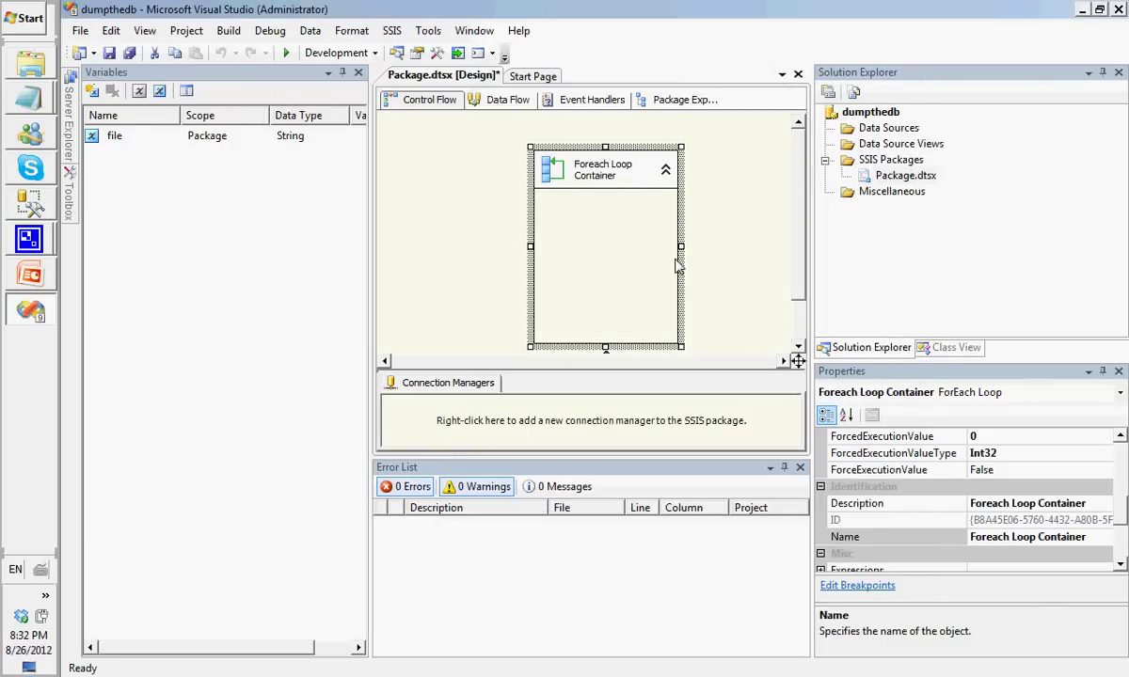
# Place a Data Flow Task inside the Foreach Loop Container
pyautogui.moveTo(73, 187)
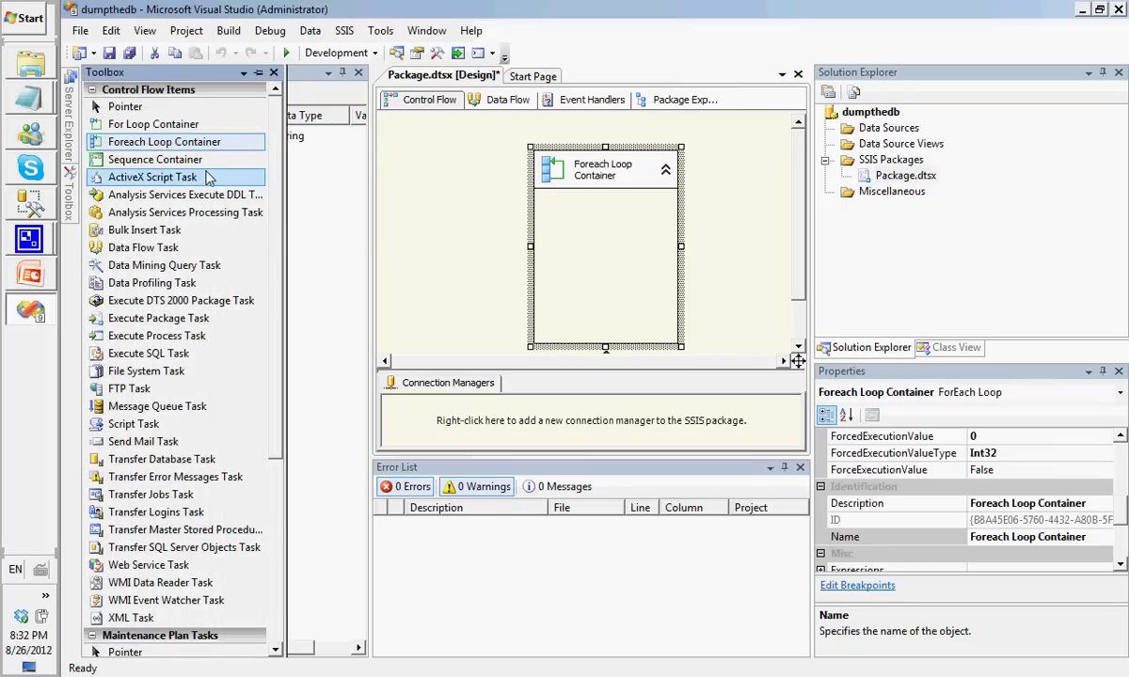
pyautogui.click(196, 142)
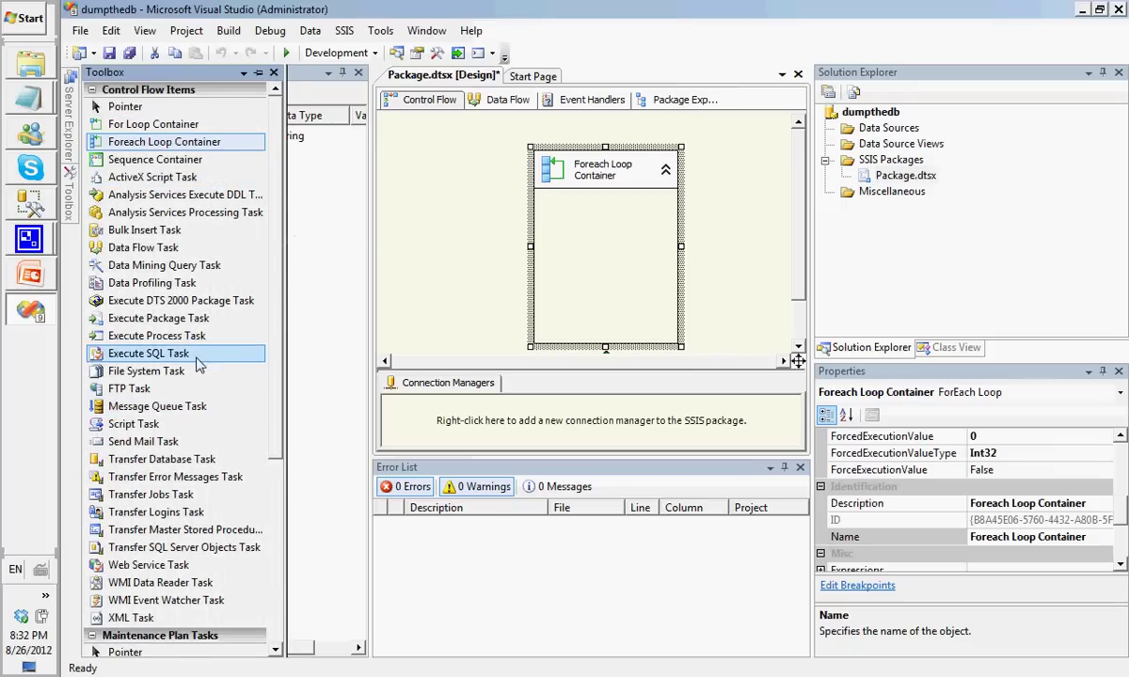
pyautogui.moveTo(151, 248); pyautogui.dragTo(562, 209)
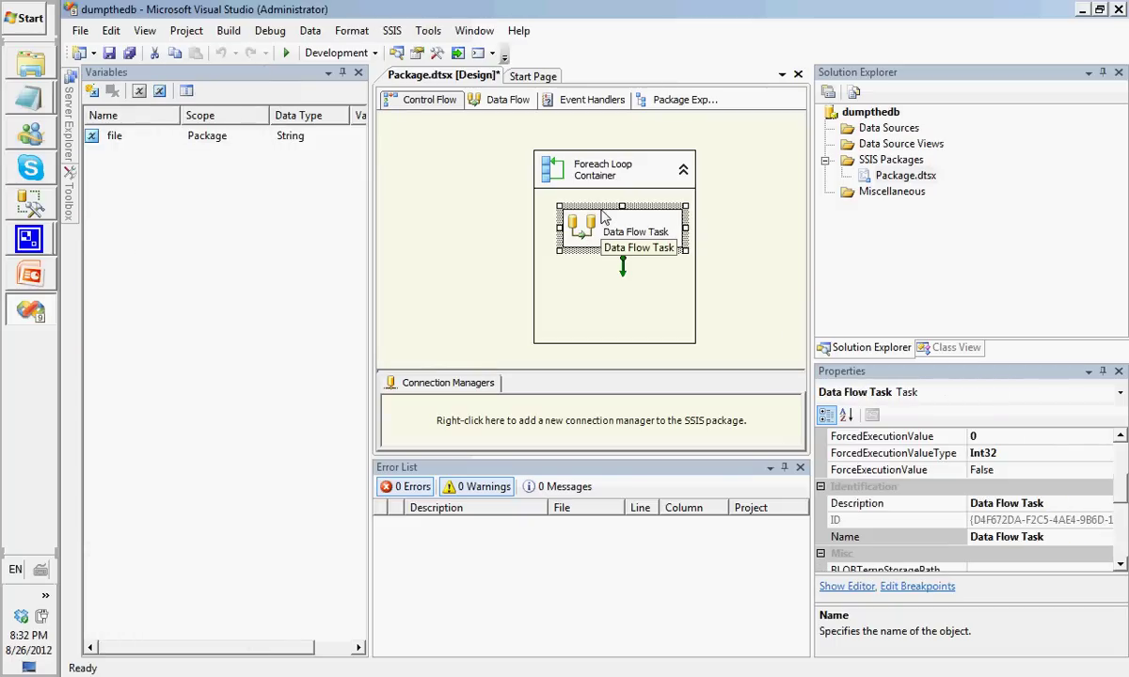
# Open the Data Flow Task's data flow and add a Flat File Source to it
pyautogui.doubleClick(604, 217)
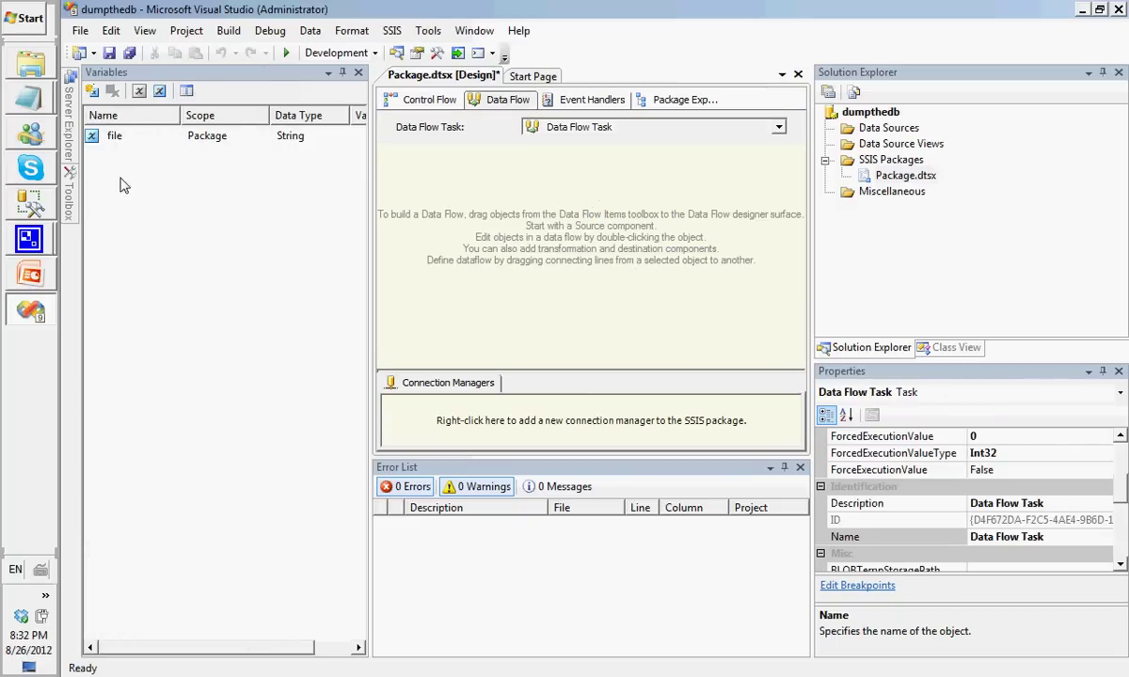
pyautogui.moveTo(68, 205)
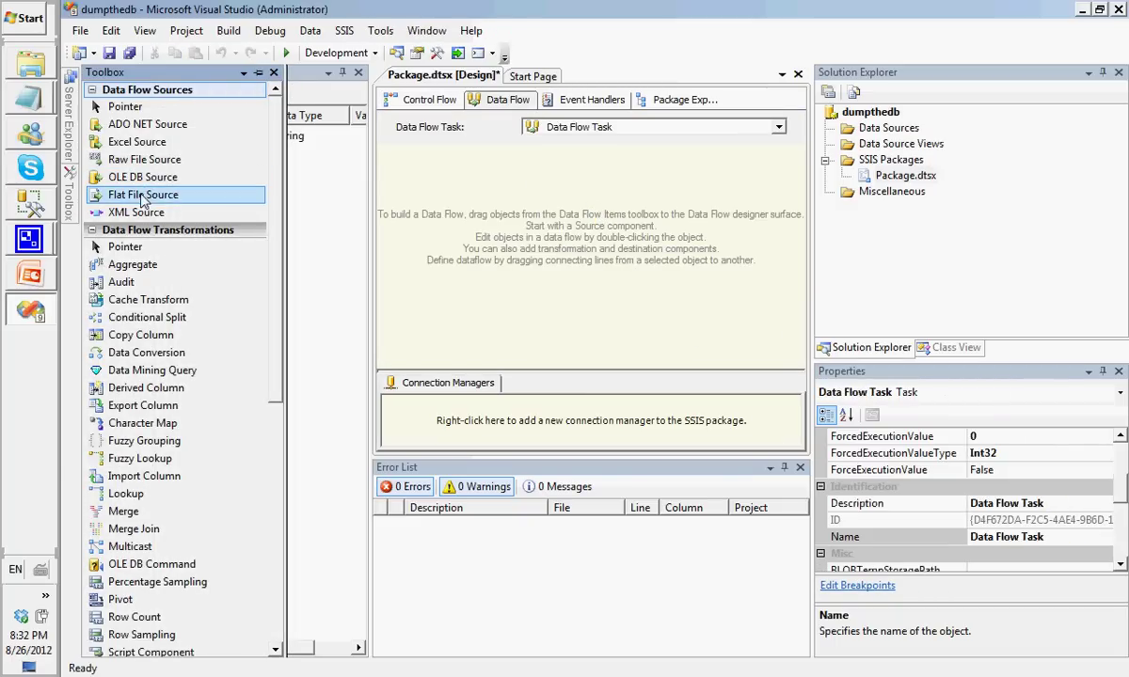
pyautogui.moveTo(141, 195); pyautogui.dragTo(558, 228)
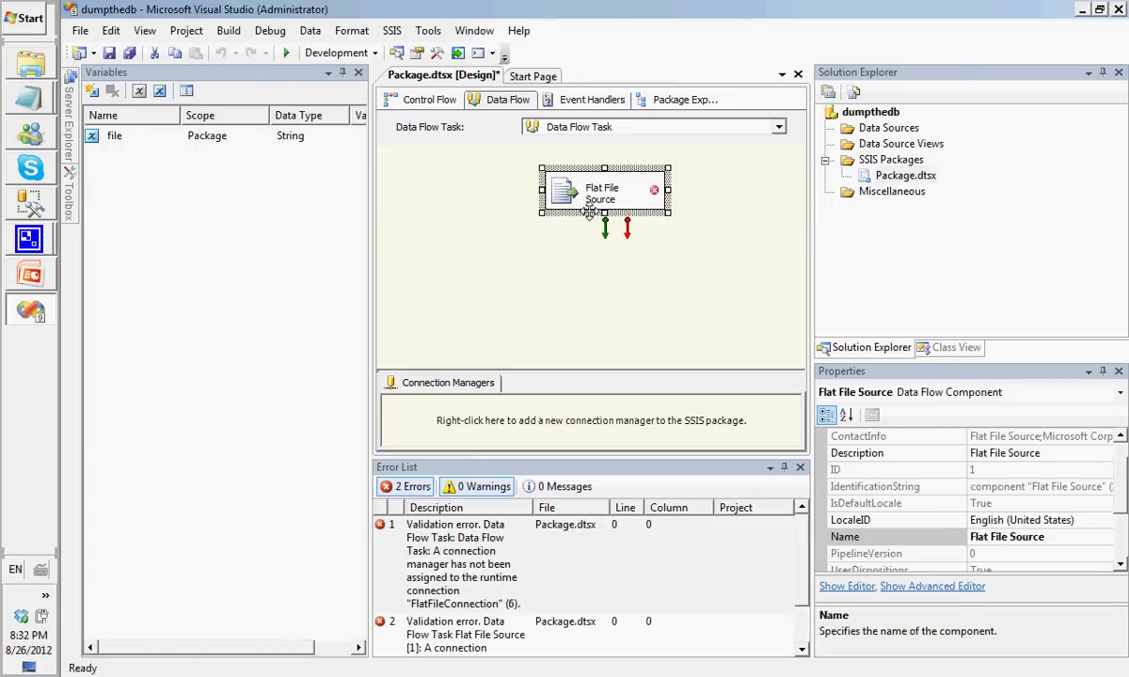
# Create a new flat file connection manager named dumptodb for the Flat File Source
pyautogui.doubleClick(589, 211)
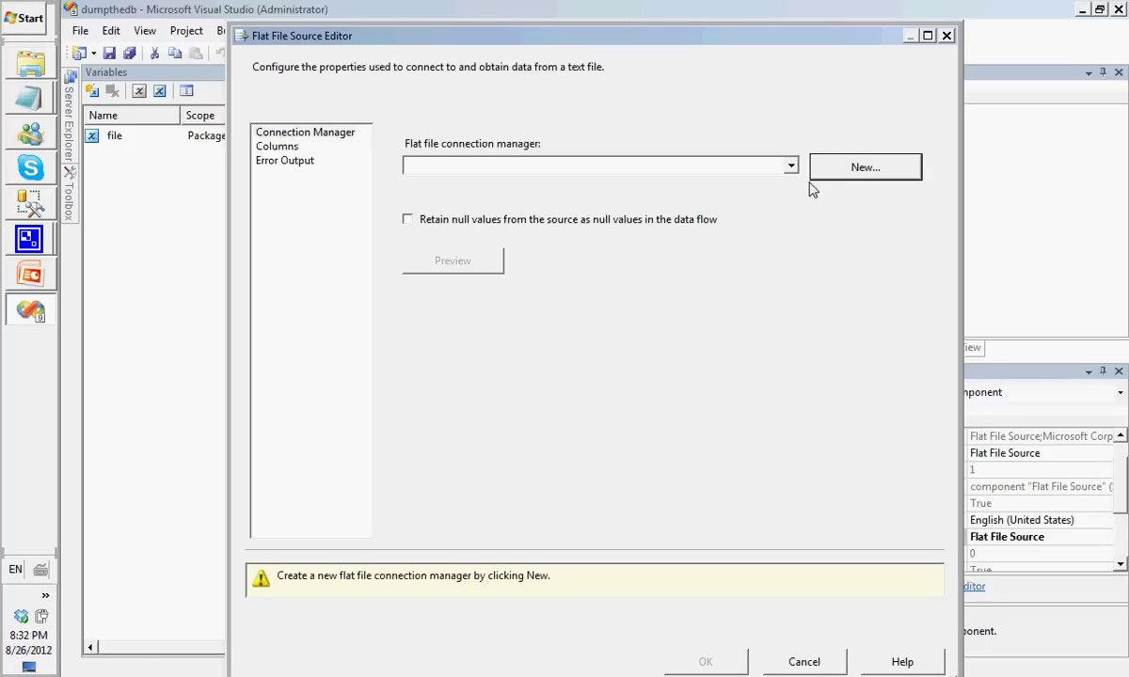
pyautogui.click(865, 167)
pyautogui.moveTo(660, 94); pyautogui.dragTo(655, 55)
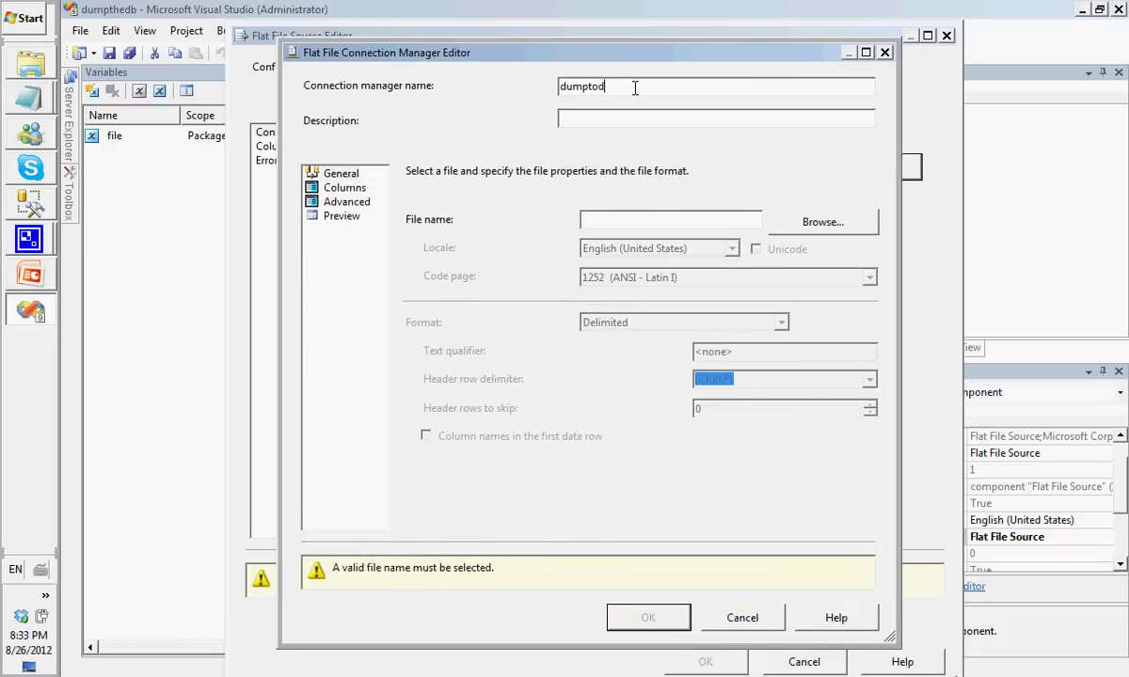
# Select D:\review_file_dump\Files\1.txt.txt as the source file of the dumptodb connection manager
pyautogui.click(823, 222)
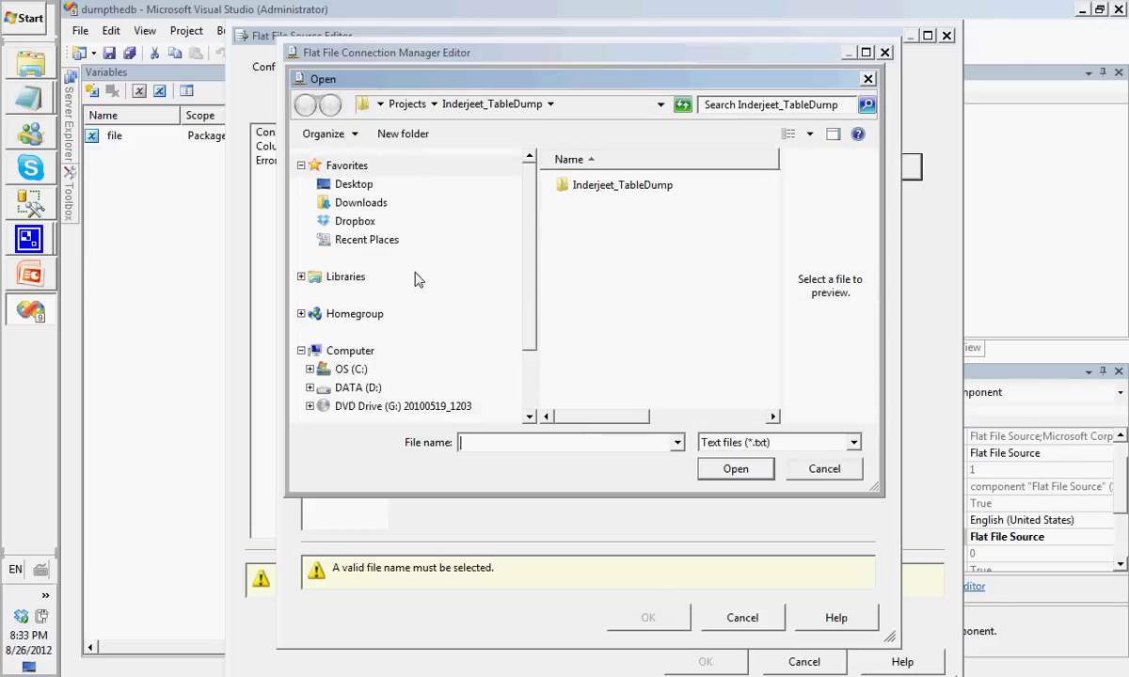
pyautogui.click(351, 389)
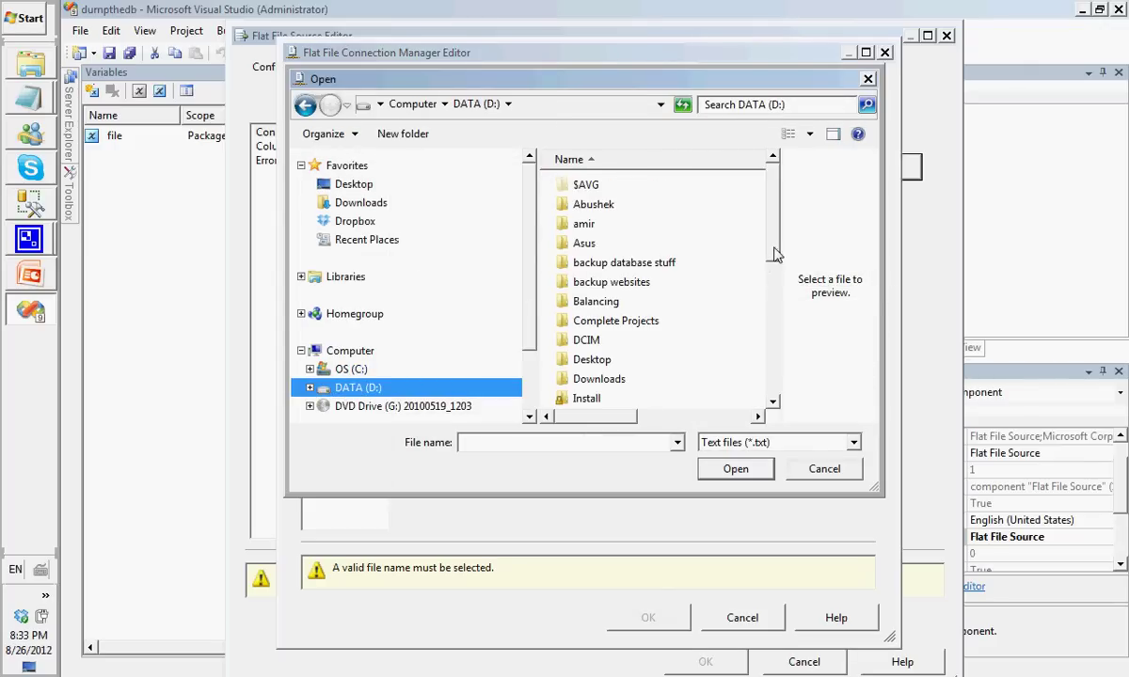
pyautogui.moveTo(776, 253); pyautogui.dragTo(776, 362)
pyautogui.doubleClick(635, 326)
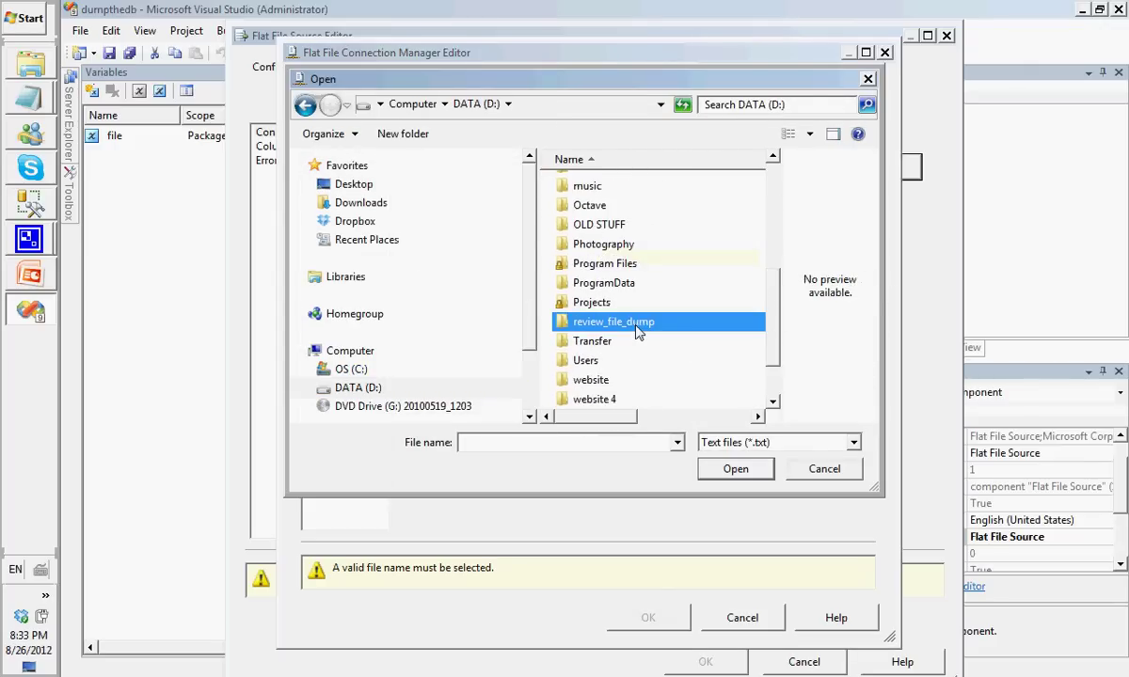
pyautogui.click(598, 193)
pyautogui.doubleClick(598, 193)
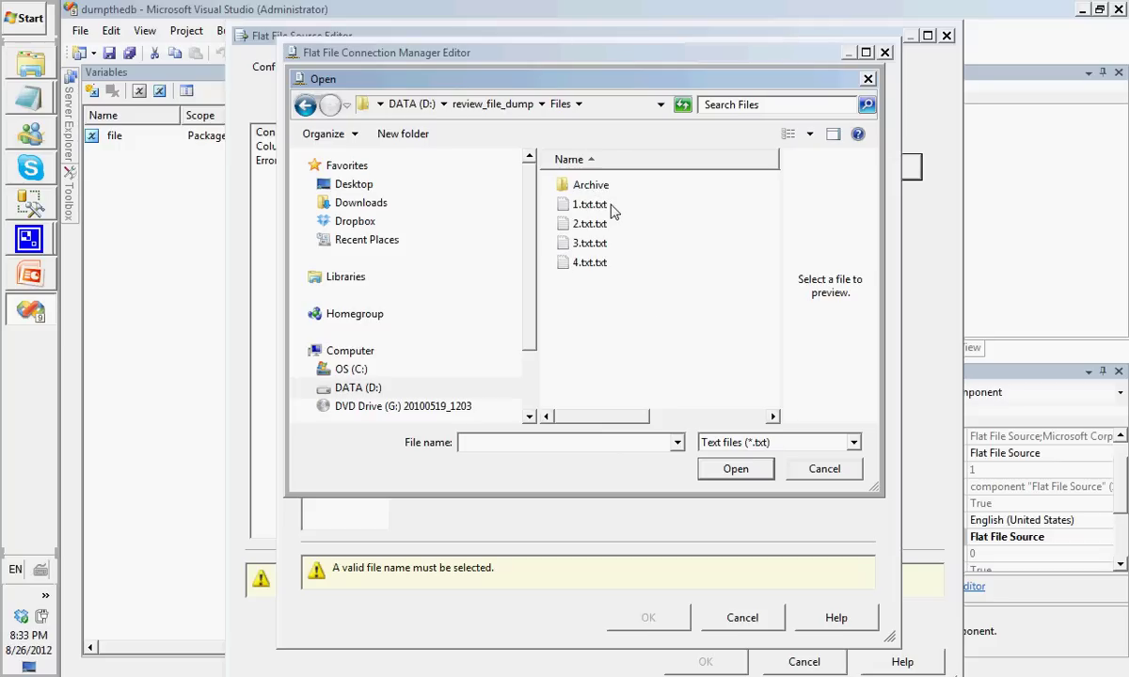
pyautogui.click(593, 205)
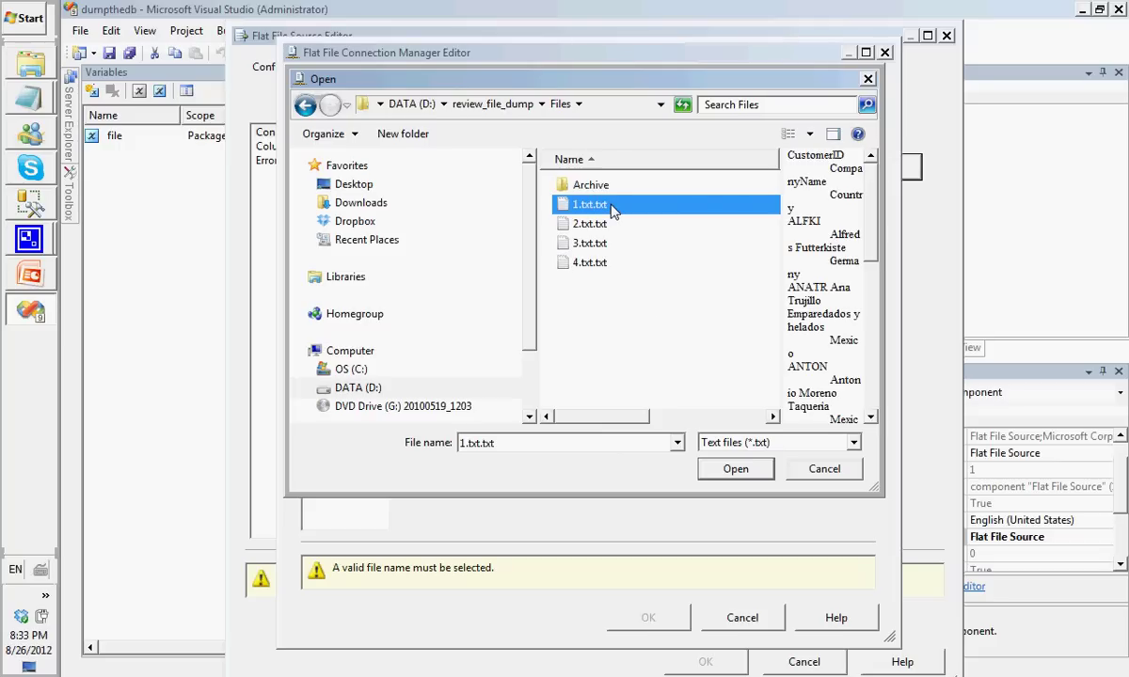
pyautogui.click(735, 469)
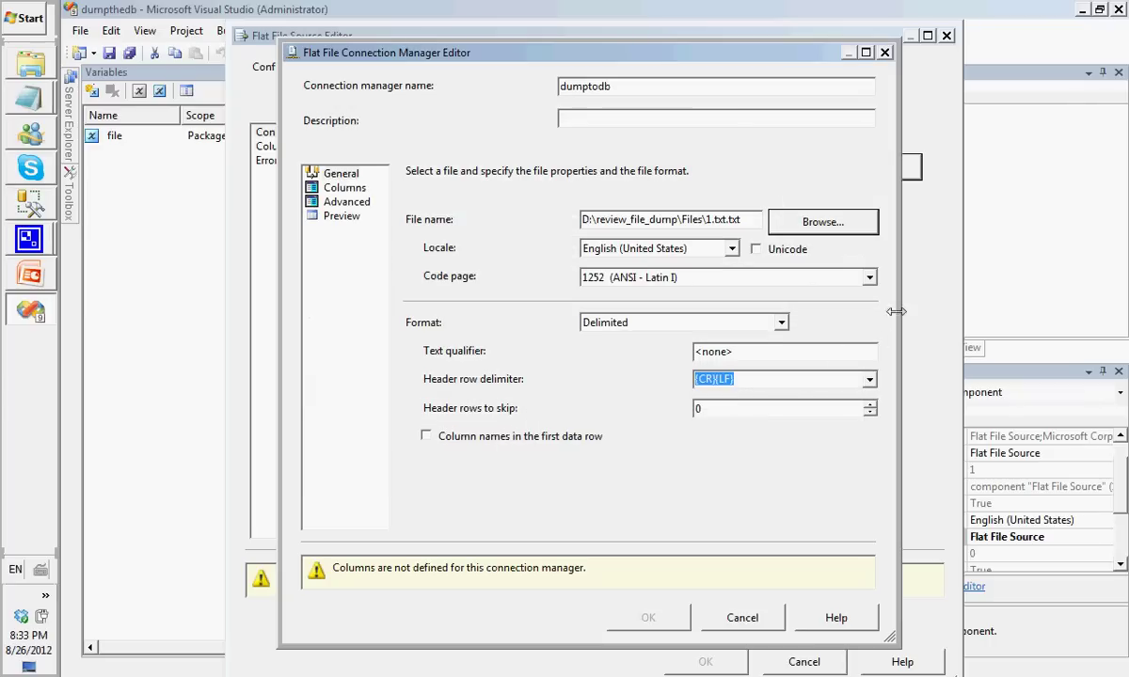
# Treat the first data row as column names, load the column definitions, and accept dumptodb as the Flat File Source's connection
pyautogui.click(668, 121)
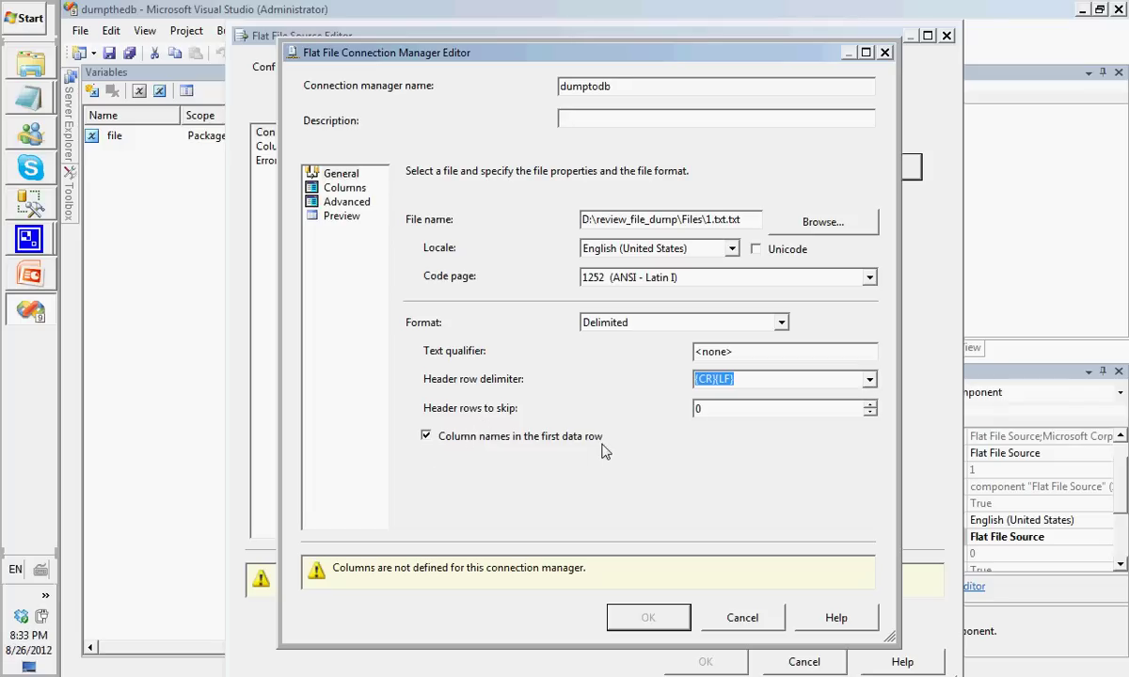
pyautogui.click(345, 188)
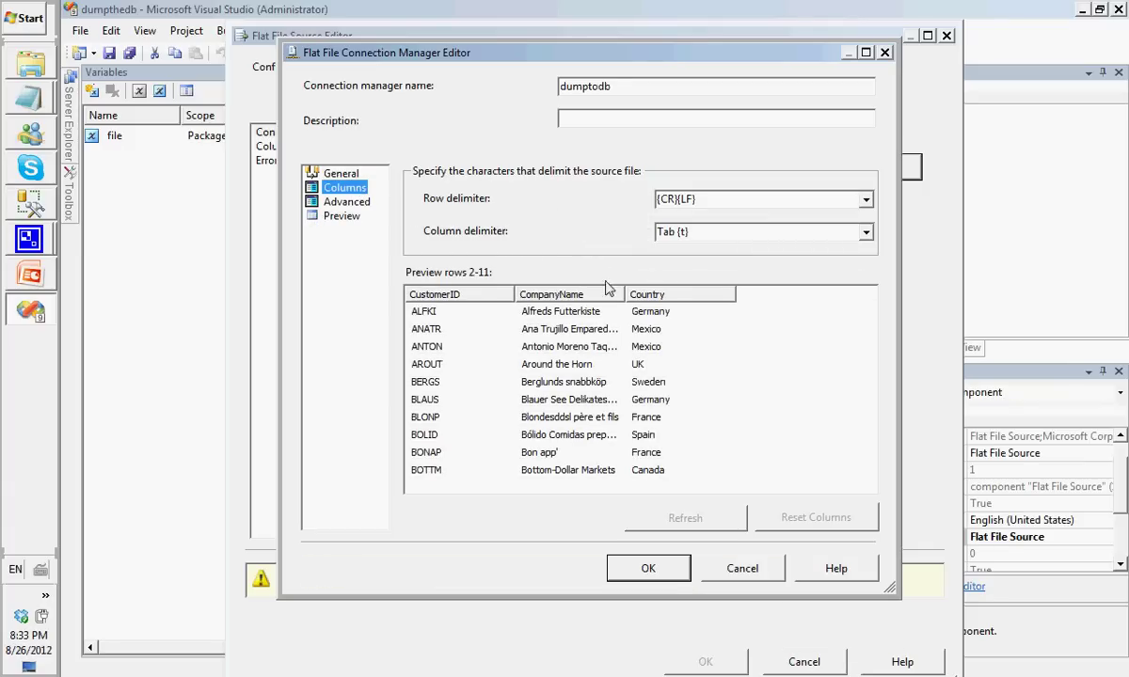
pyautogui.click(360, 203)
pyautogui.click(320, 173)
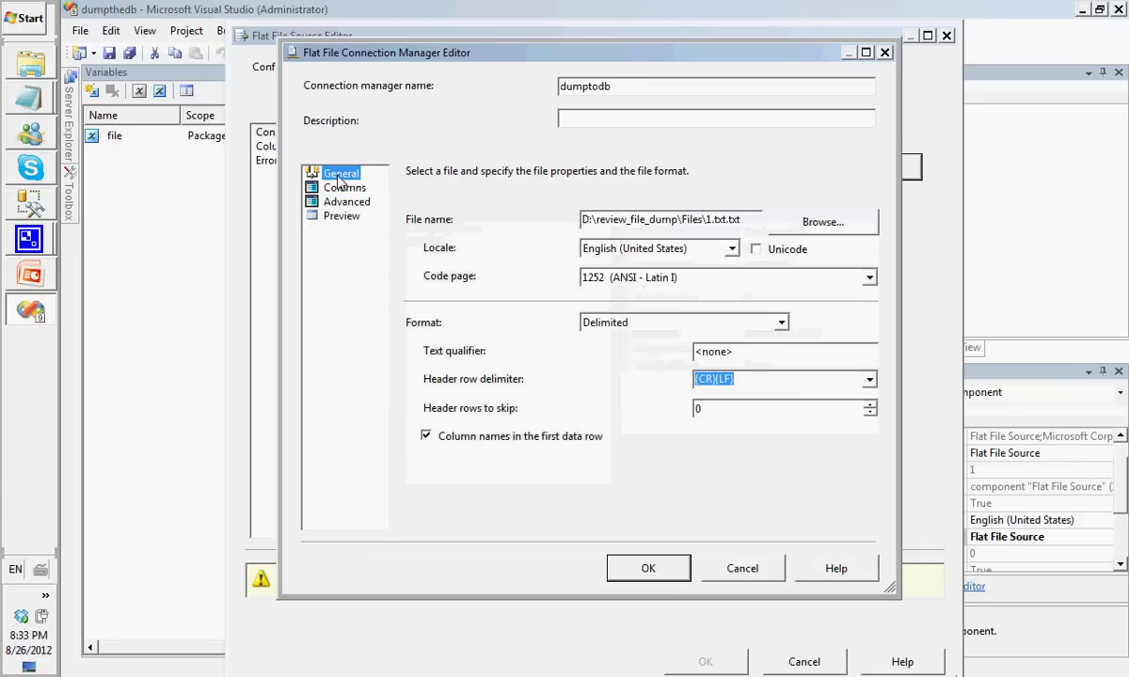
pyautogui.click(648, 568)
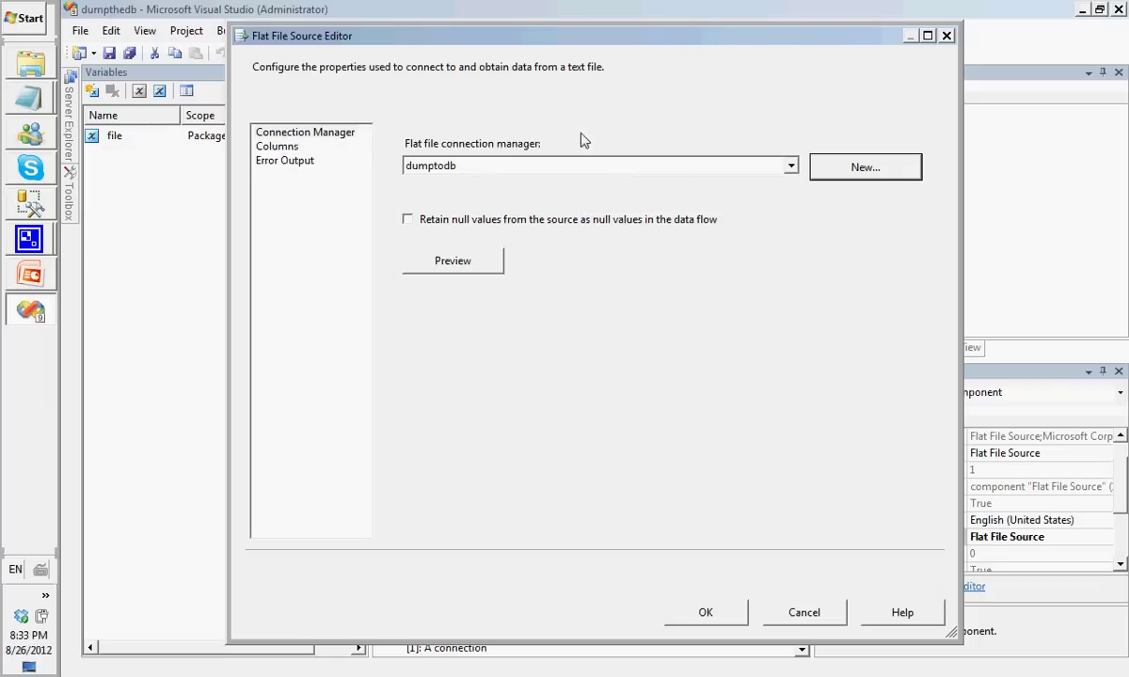
pyautogui.click(706, 617)
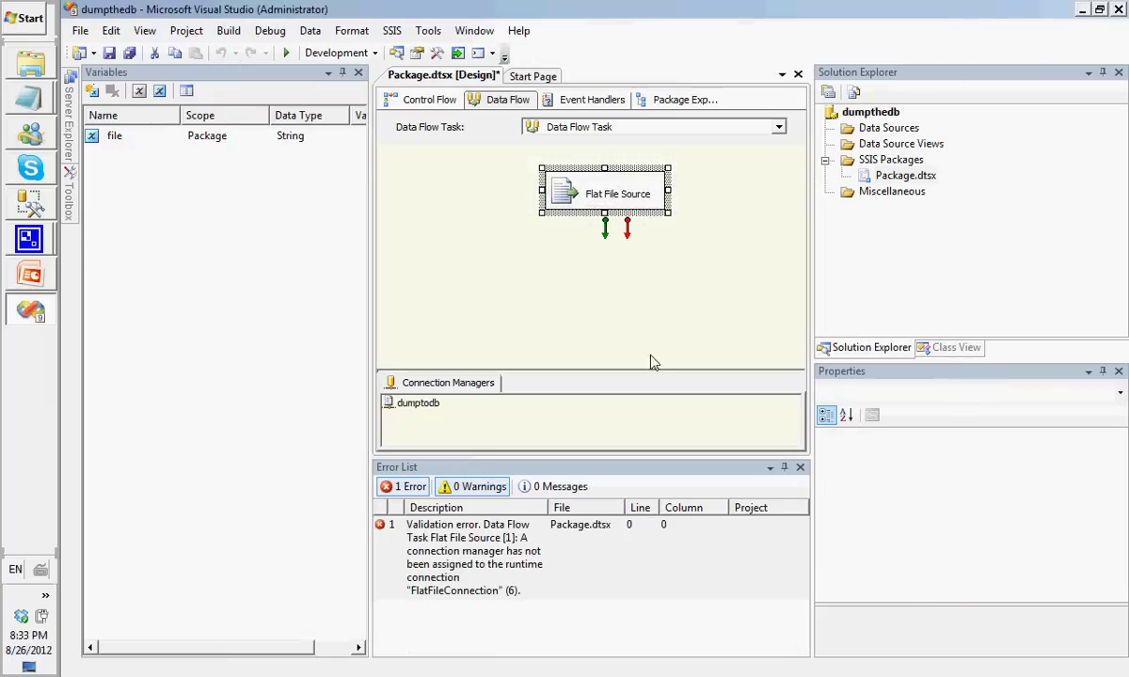
# Add an OLE DB Destination below the Flat File Source and connect the source's output to it
pyautogui.moveTo(68, 188)
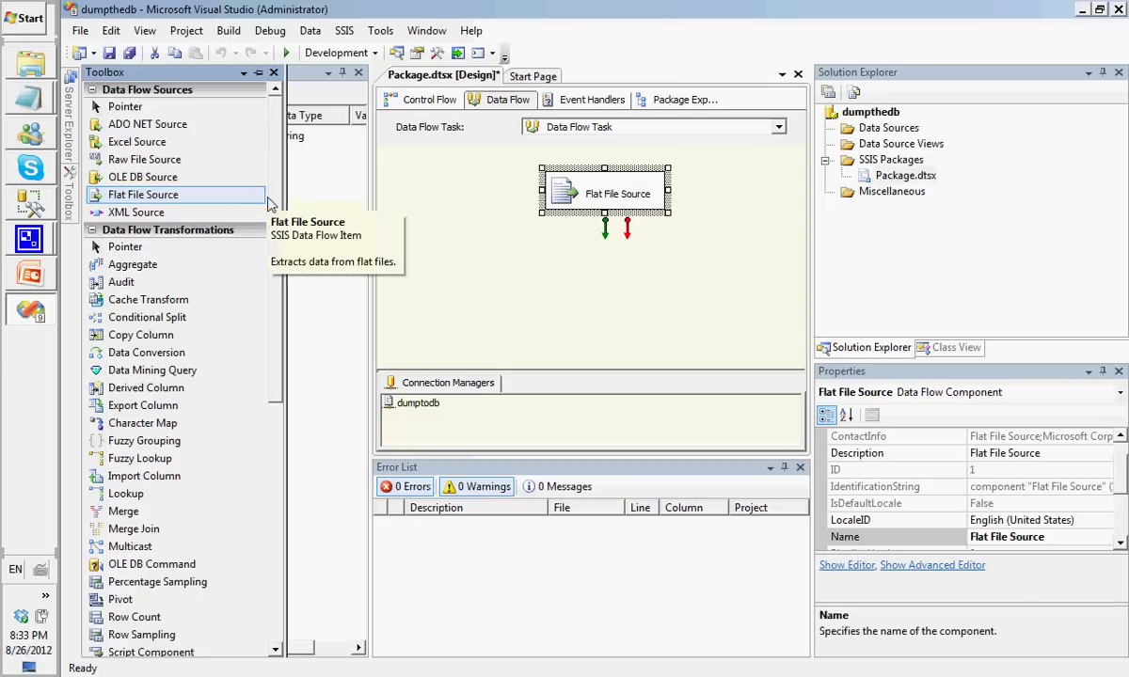
pyautogui.scroll(-8, 216, 376)
pyautogui.moveTo(189, 476); pyautogui.dragTo(551, 273)
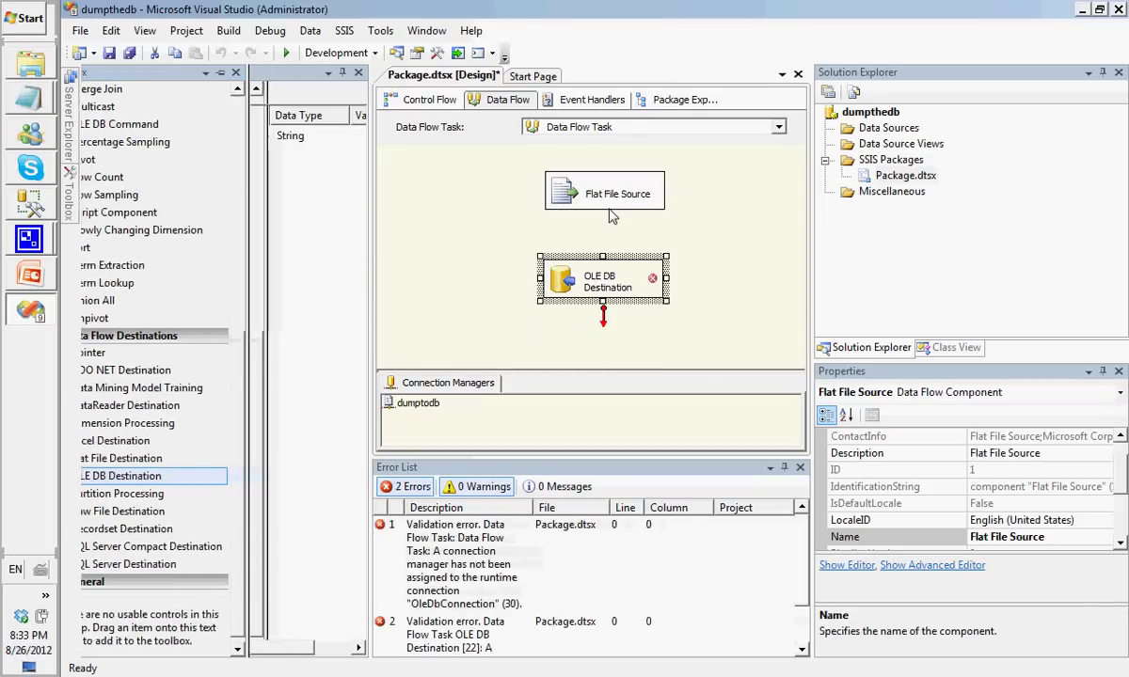
pyautogui.click(600, 191)
pyautogui.moveTo(605, 226); pyautogui.dragTo(574, 273)
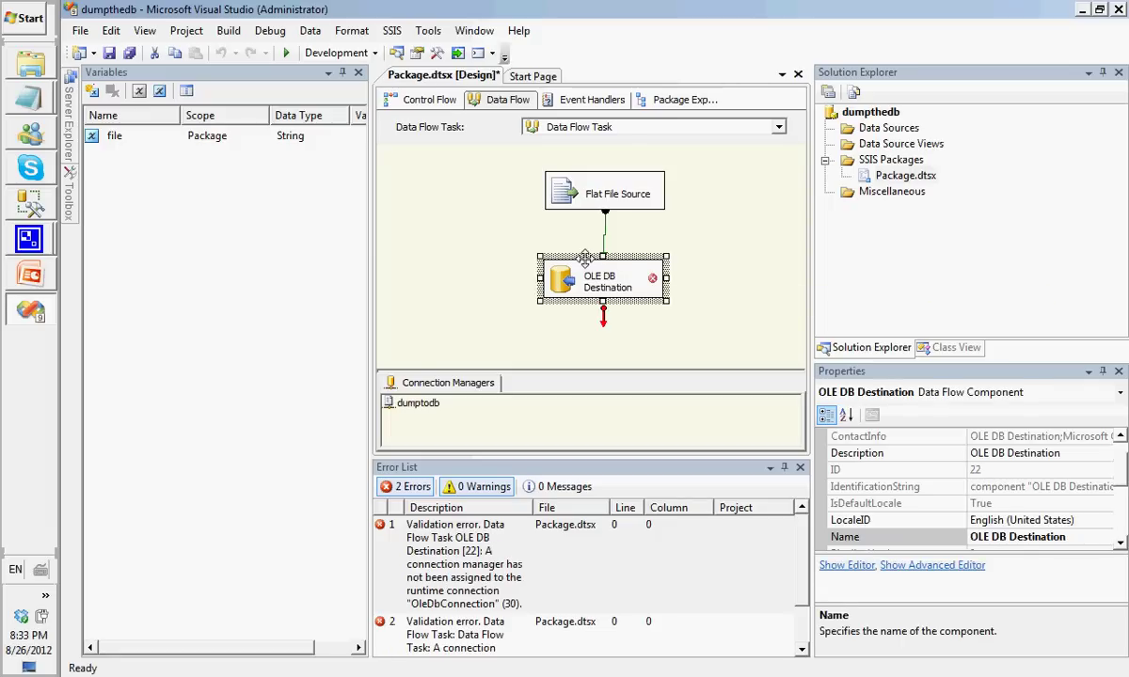
# Start a new OLE DB connection for the destination, using server "." with Windows Authentication and the dumpdb database
pyautogui.doubleClick(593, 276)
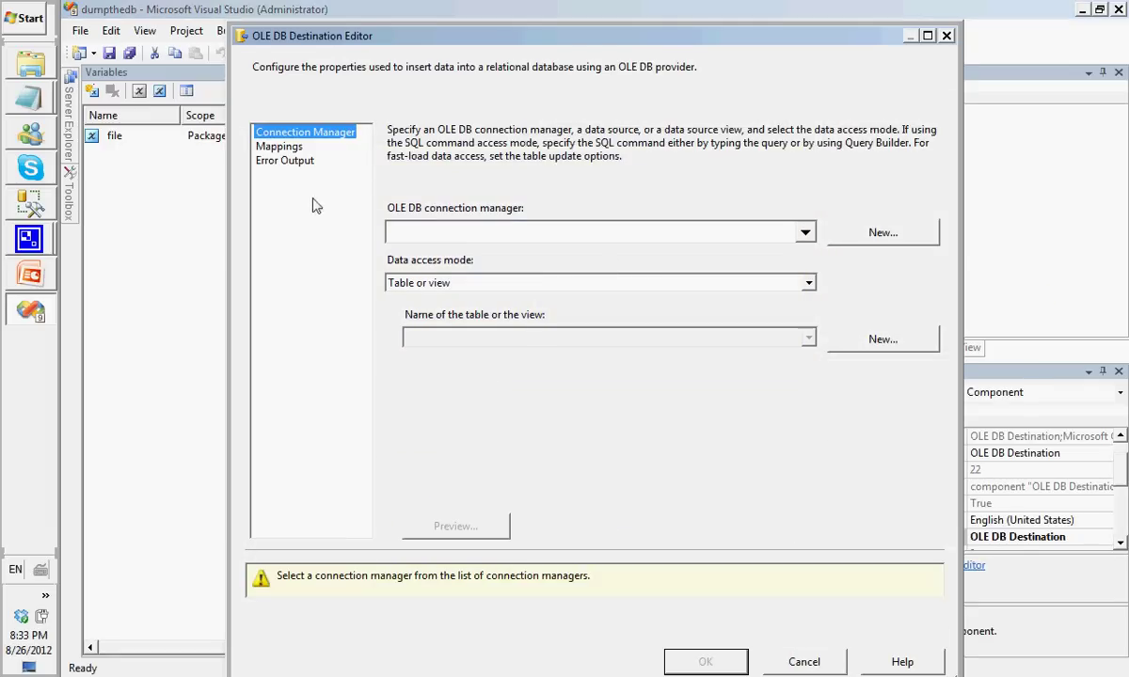
pyautogui.click(878, 237)
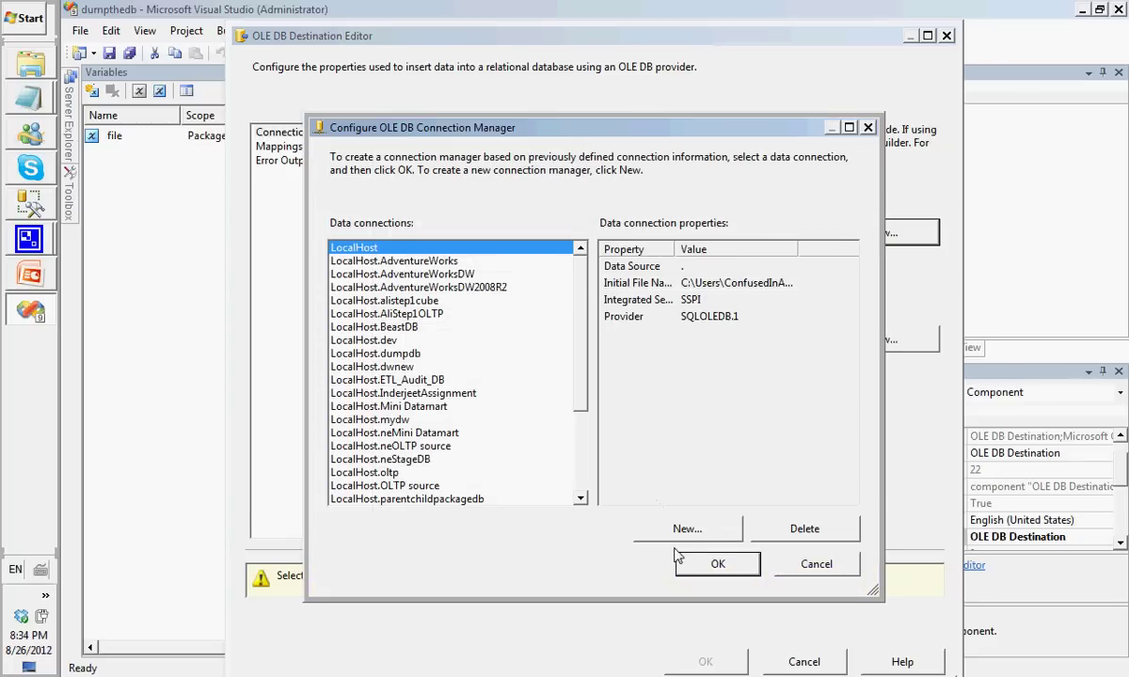
pyautogui.click(684, 530)
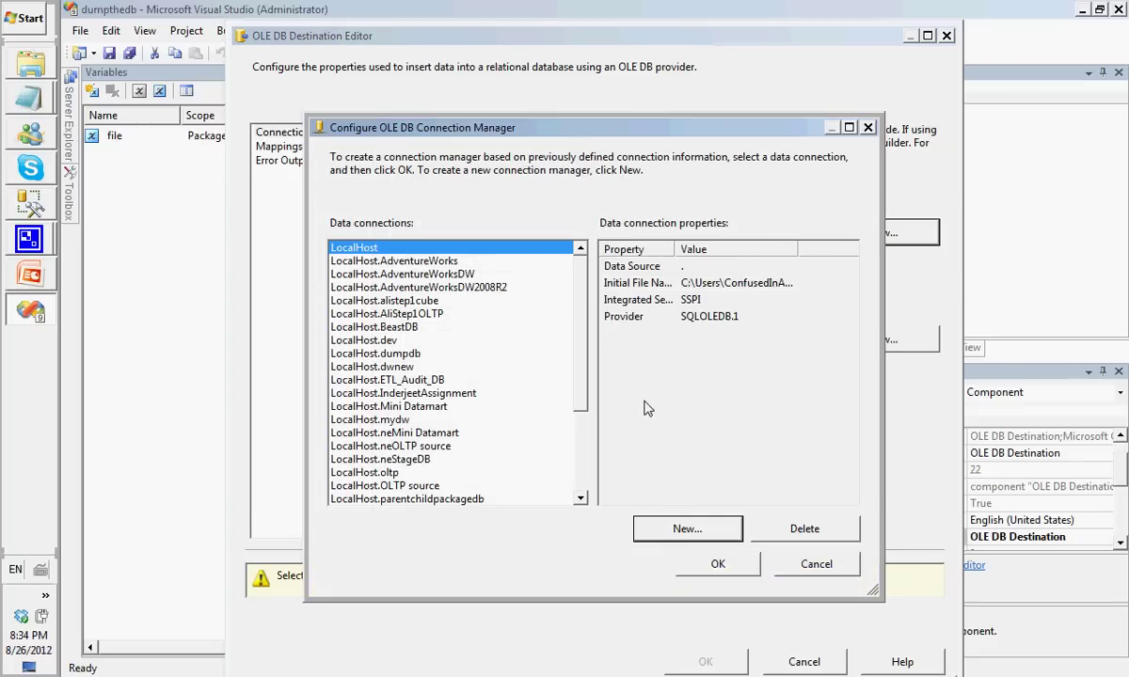
pyautogui.click(703, 184)
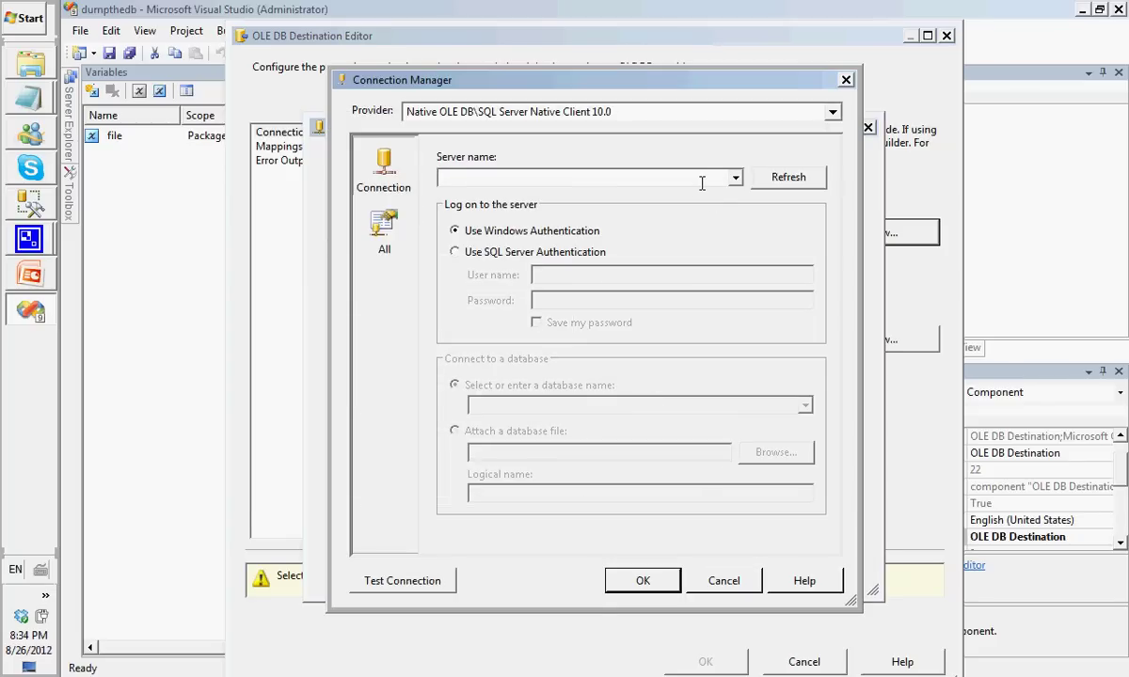
pyautogui.write('.')
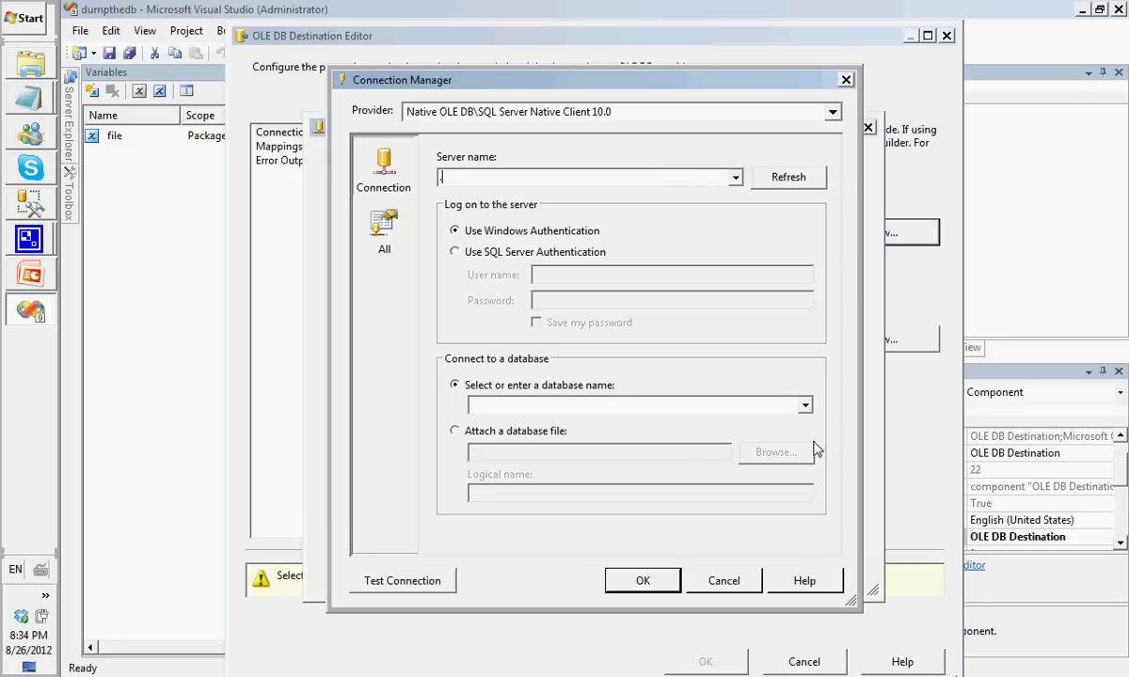
pyautogui.click(807, 406)
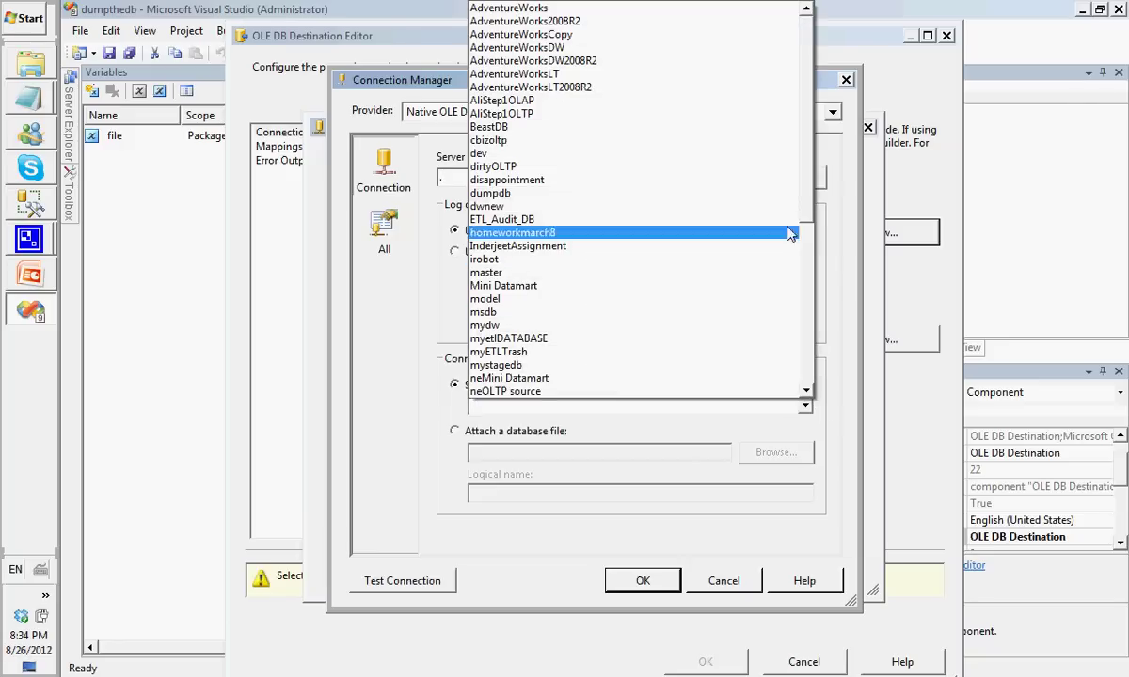
pyautogui.scroll(-1, 809, 196)
pyautogui.moveTo(811, 196); pyautogui.dragTo(803, 219)
pyautogui.click(583, 127)
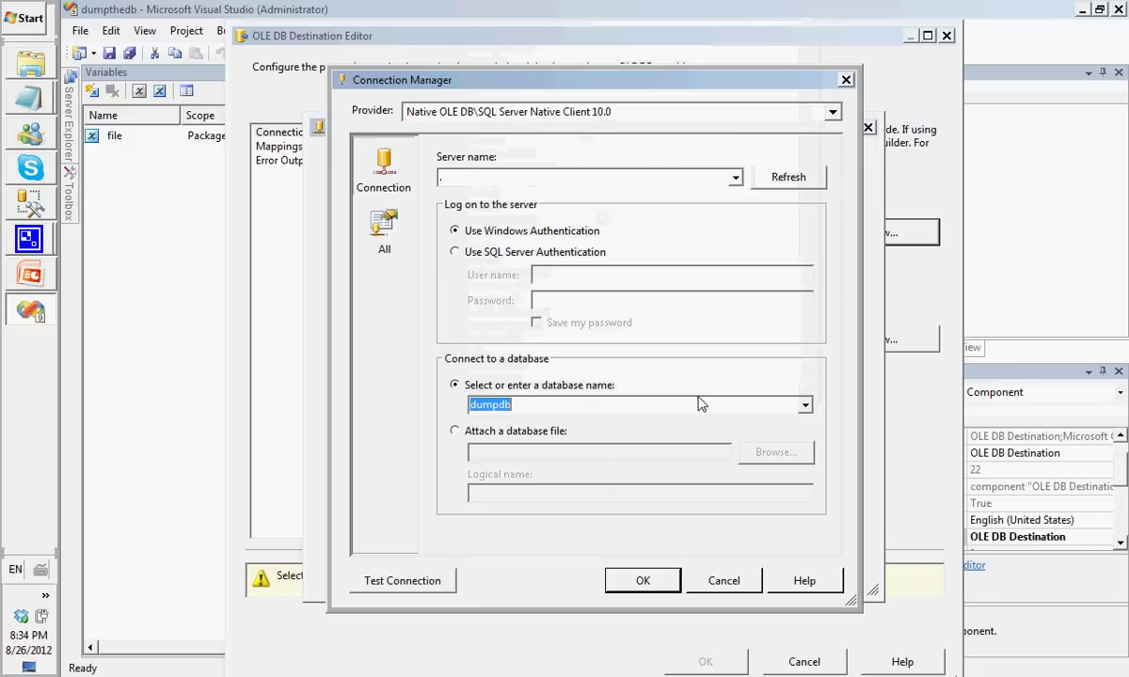
pyautogui.click(594, 404)
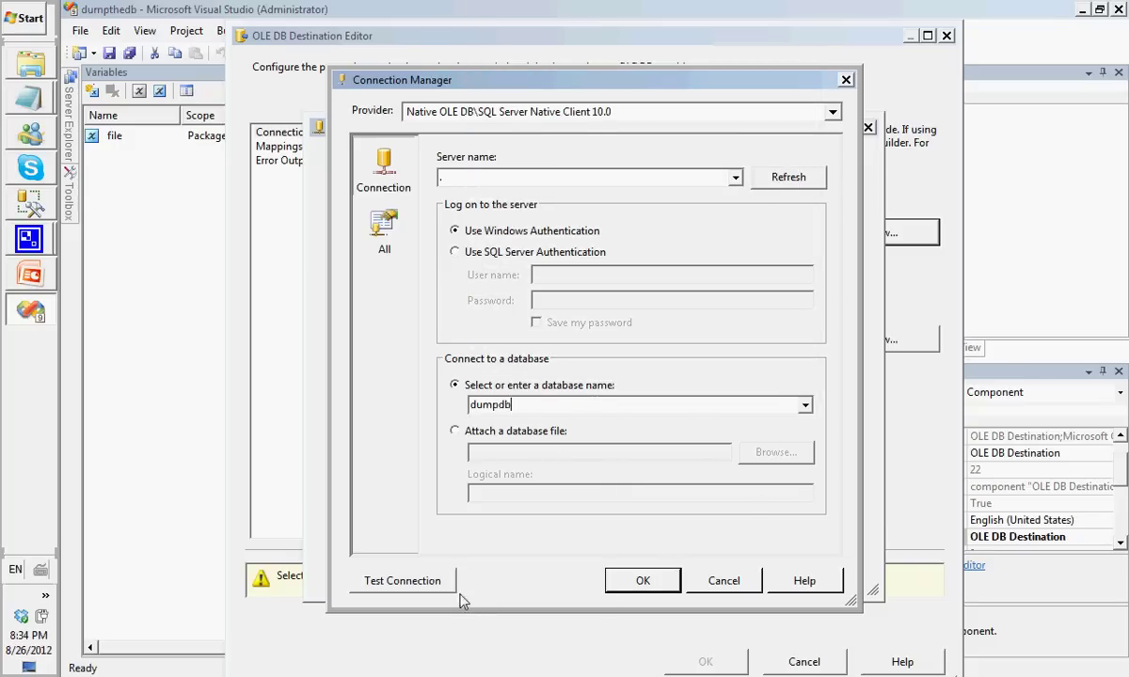
# Test the dumpdb connection and accept LocalHost.dumpdb as the OLE DB Destination's connection manager
pyautogui.click(428, 580)
pyautogui.click(818, 372)
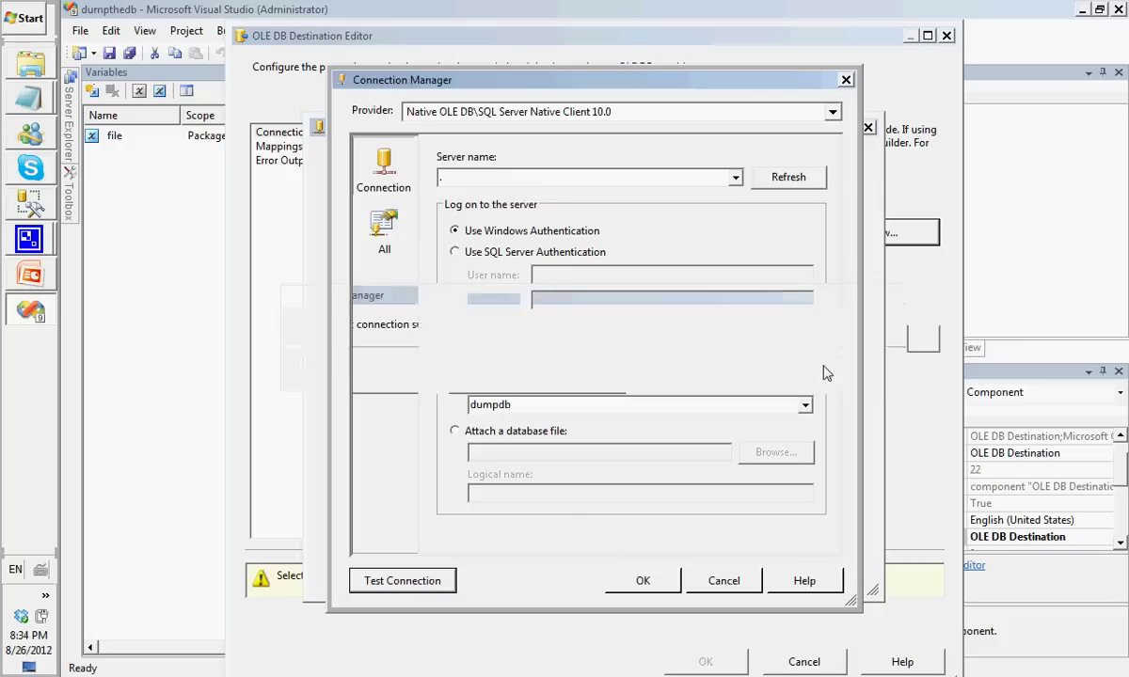
pyautogui.click(660, 583)
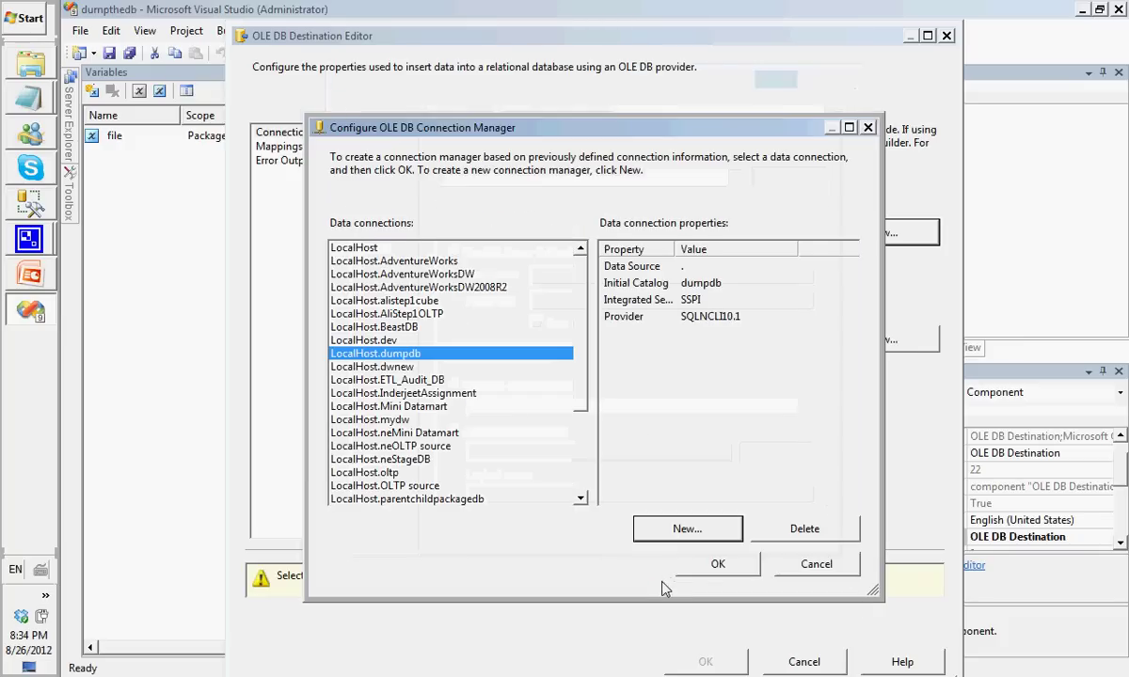
pyautogui.click(712, 570)
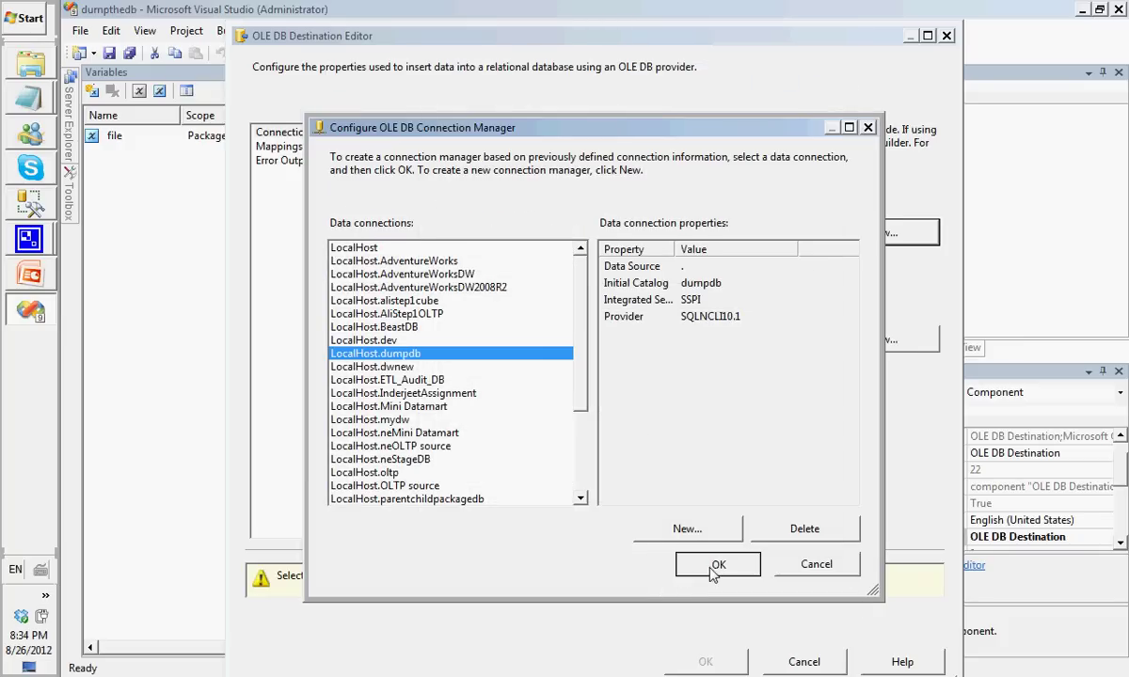
# Set the destination table to [dbo].[customer_info] and accept the automatic mappings for CustomerID, CompanyName and Country
pyautogui.click(809, 338)
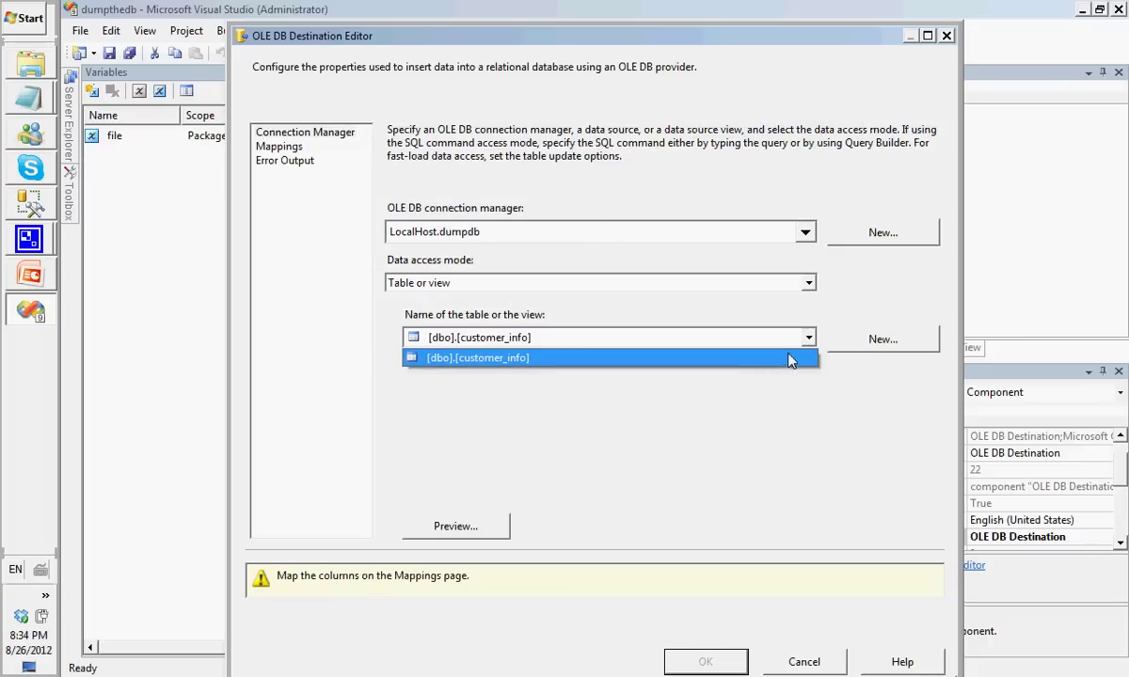
pyautogui.click(786, 358)
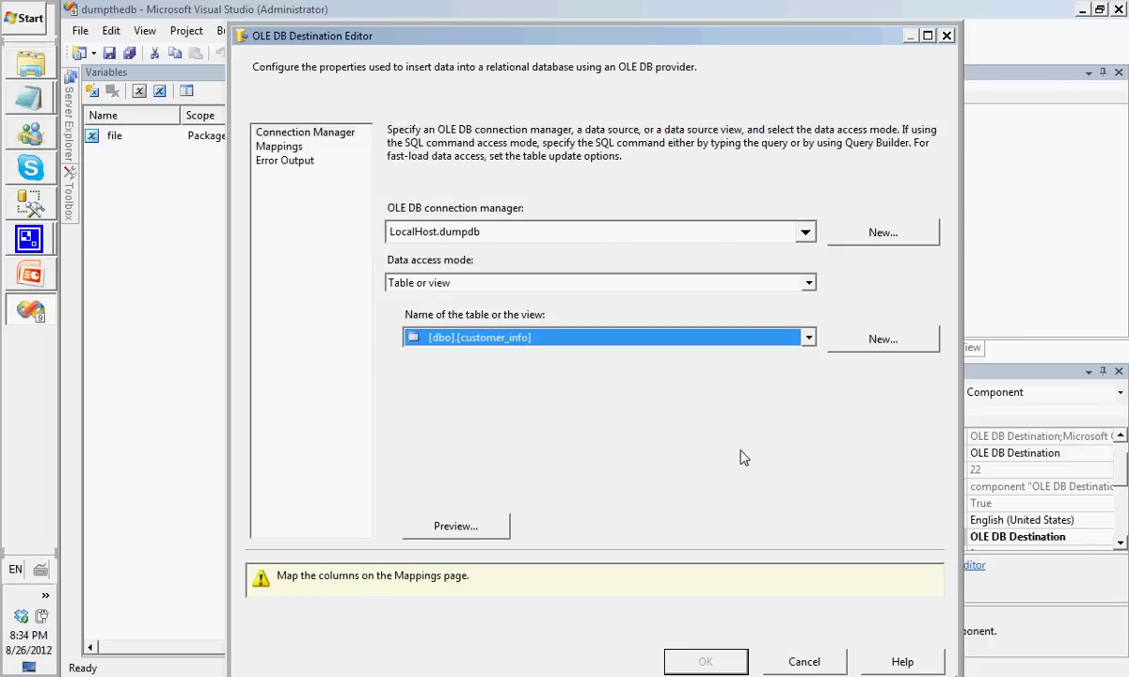
pyautogui.click(297, 148)
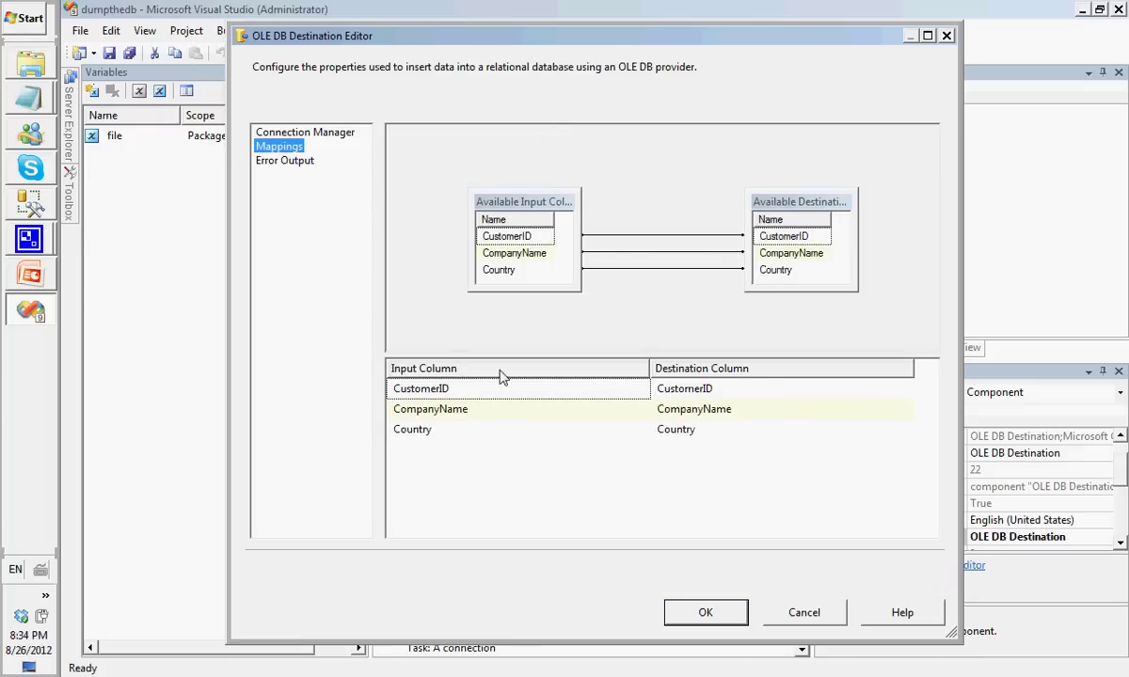
pyautogui.click(706, 613)
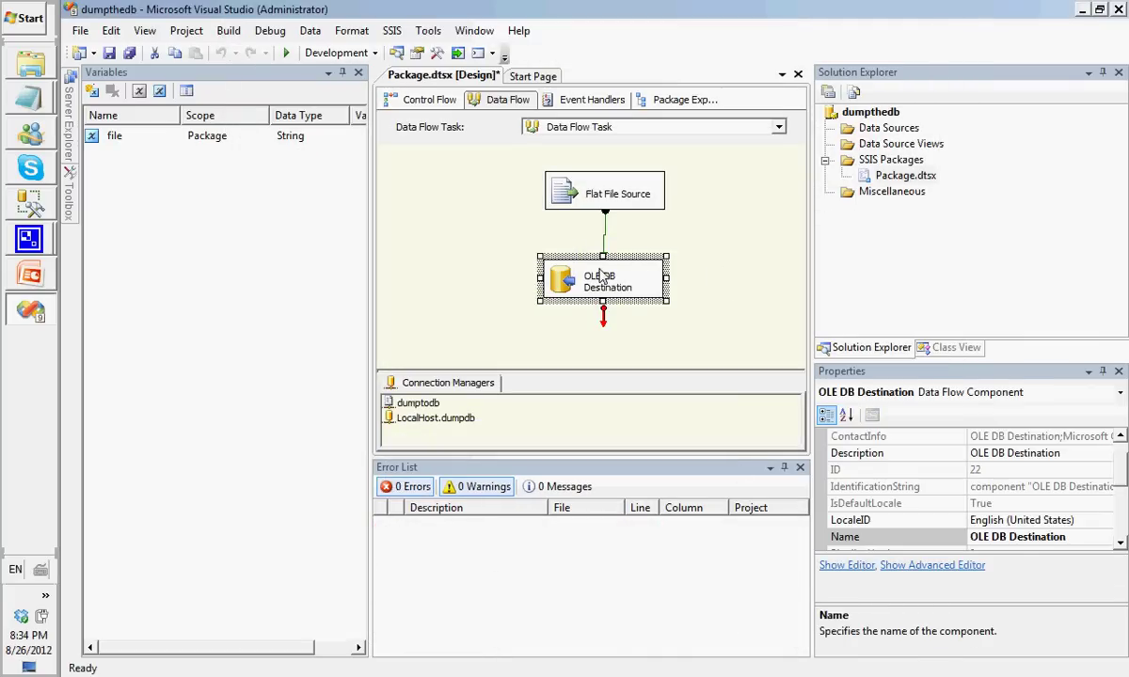
# Add a File System Task inside the Foreach Loop Container and connect the Data Flow Task to it
pyautogui.click(428, 101)
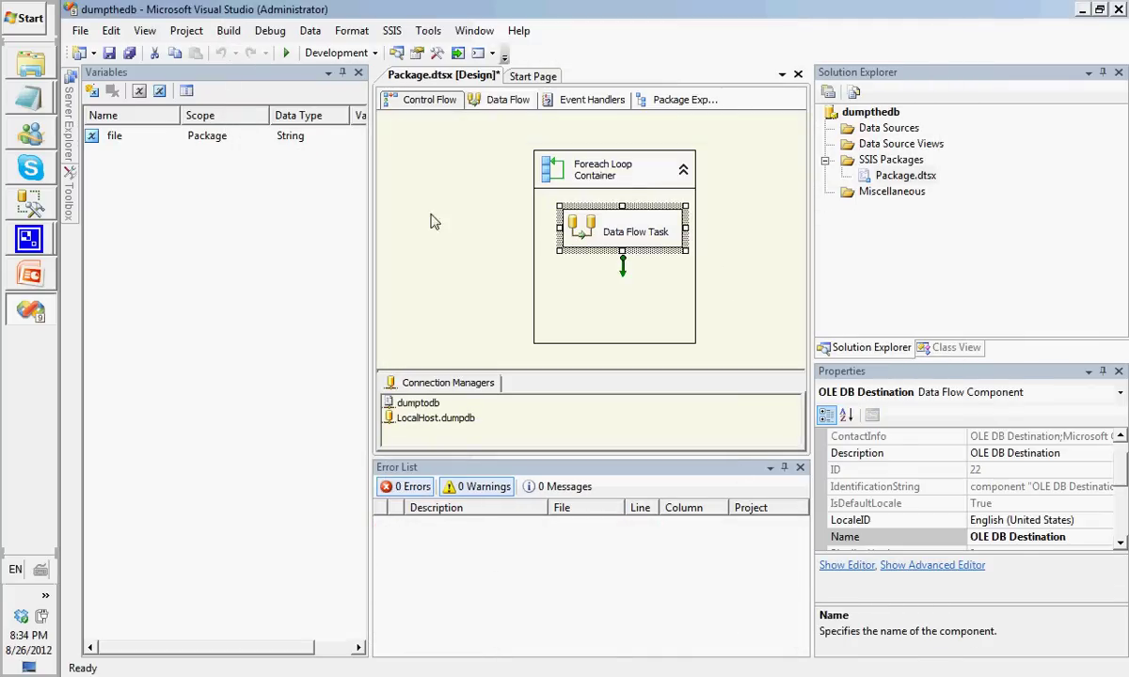
pyautogui.moveTo(73, 207)
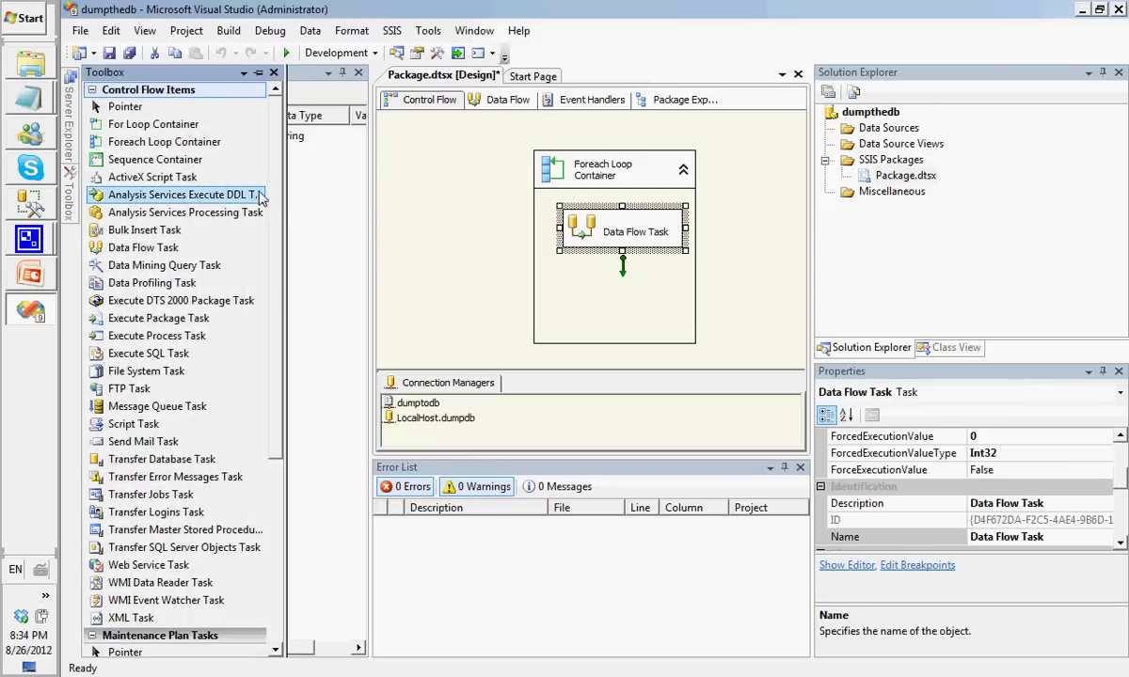
pyautogui.scroll(-5, 278, 217)
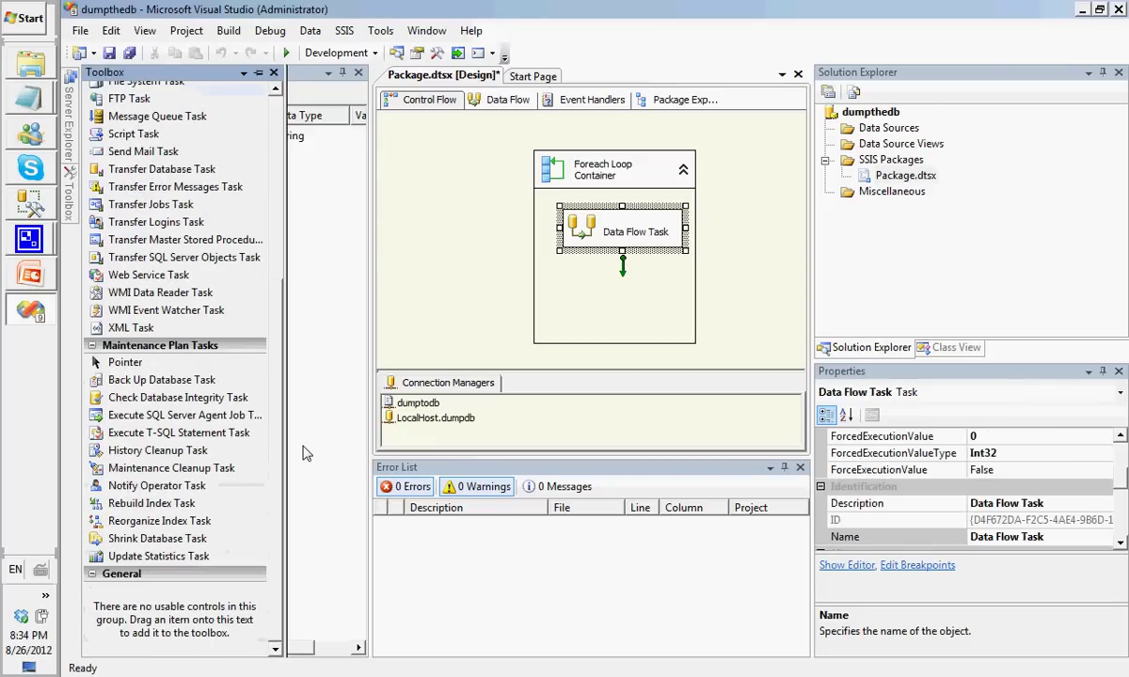
pyautogui.scroll(4, 279, 428)
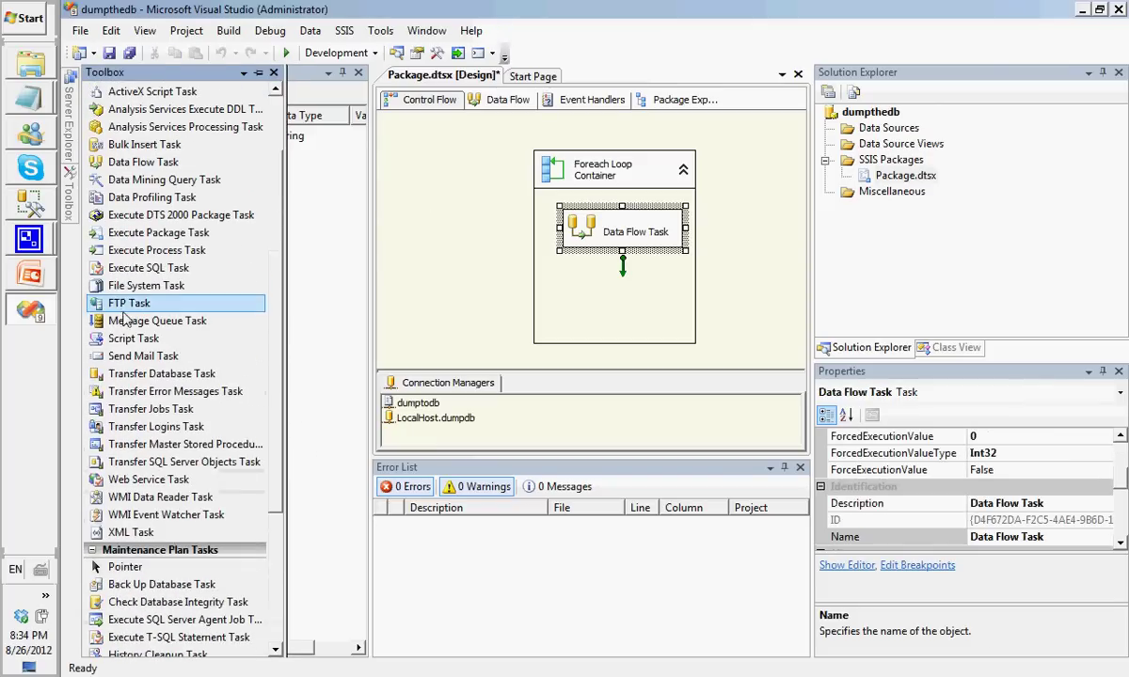
pyautogui.moveTo(153, 284); pyautogui.dragTo(607, 296)
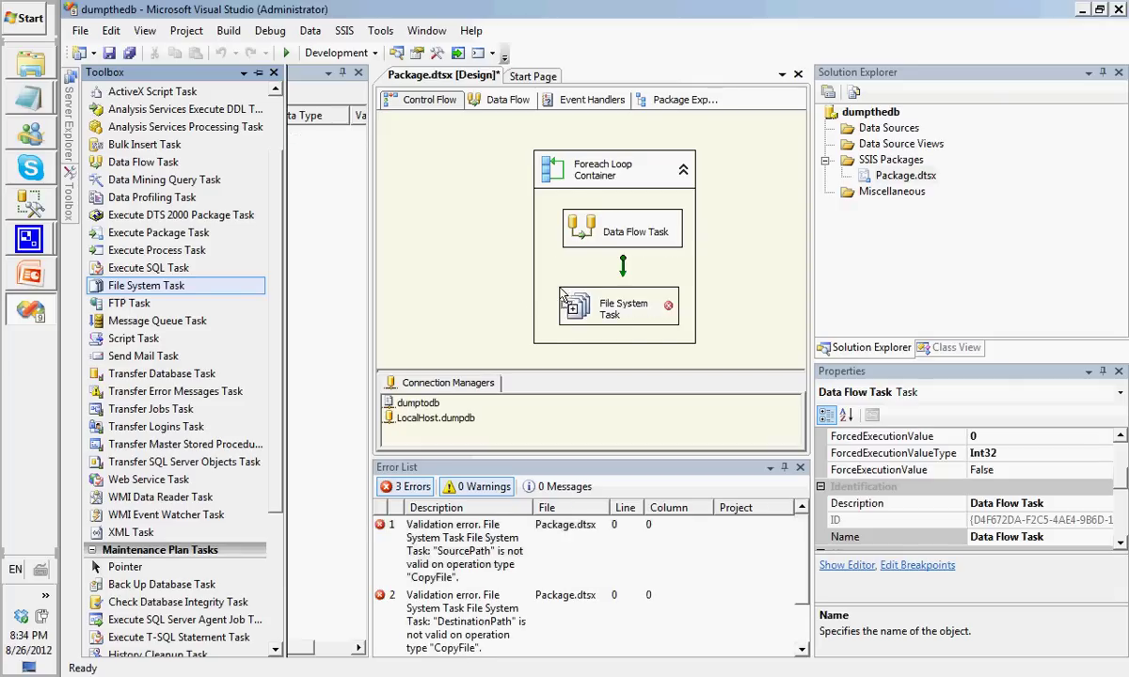
pyautogui.click(628, 243)
pyautogui.moveTo(621, 254); pyautogui.dragTo(597, 287)
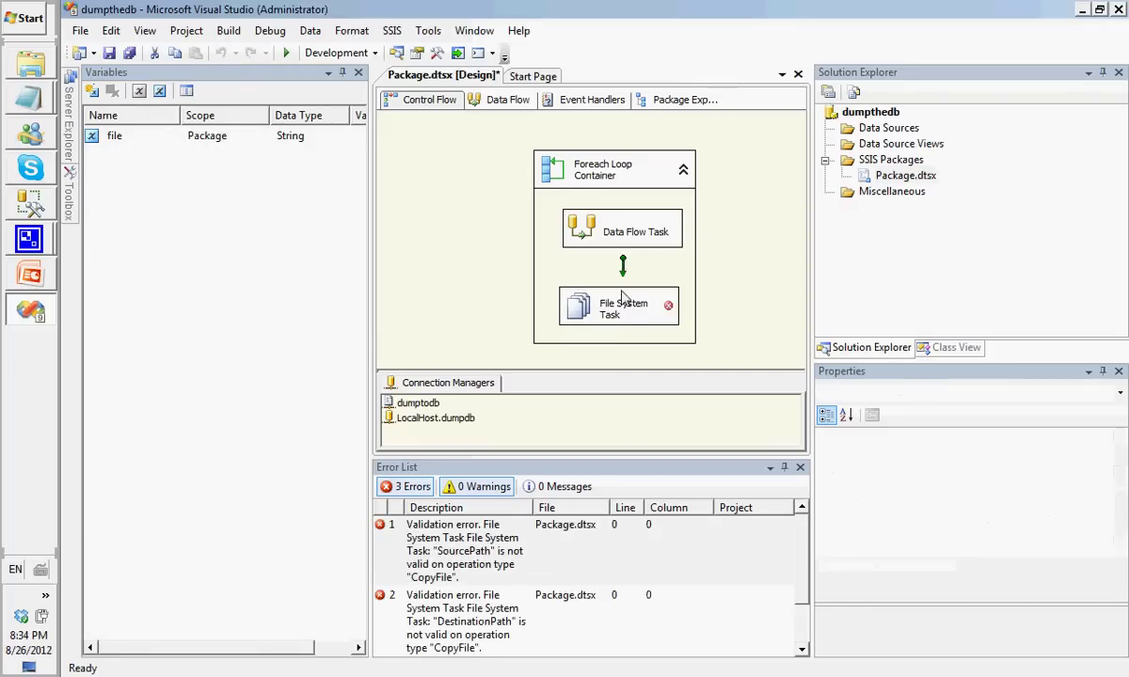
pyautogui.click(591, 296)
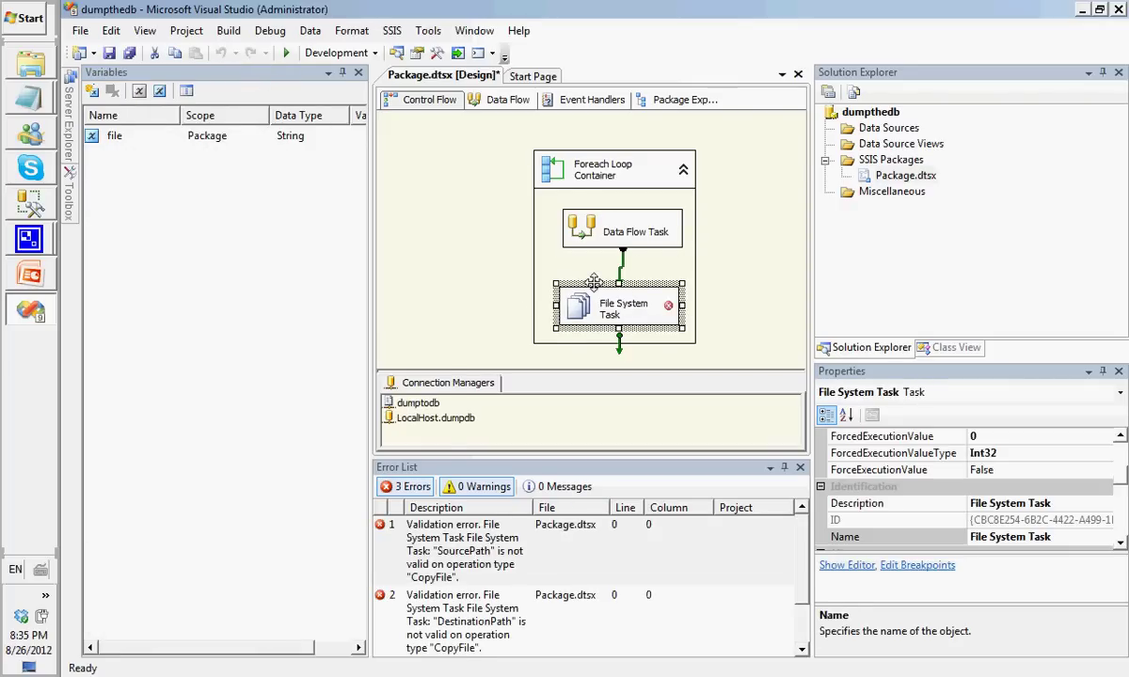
# Create a new destination connection for the File System Task with the usage type Existing folder
pyautogui.doubleClick(593, 282)
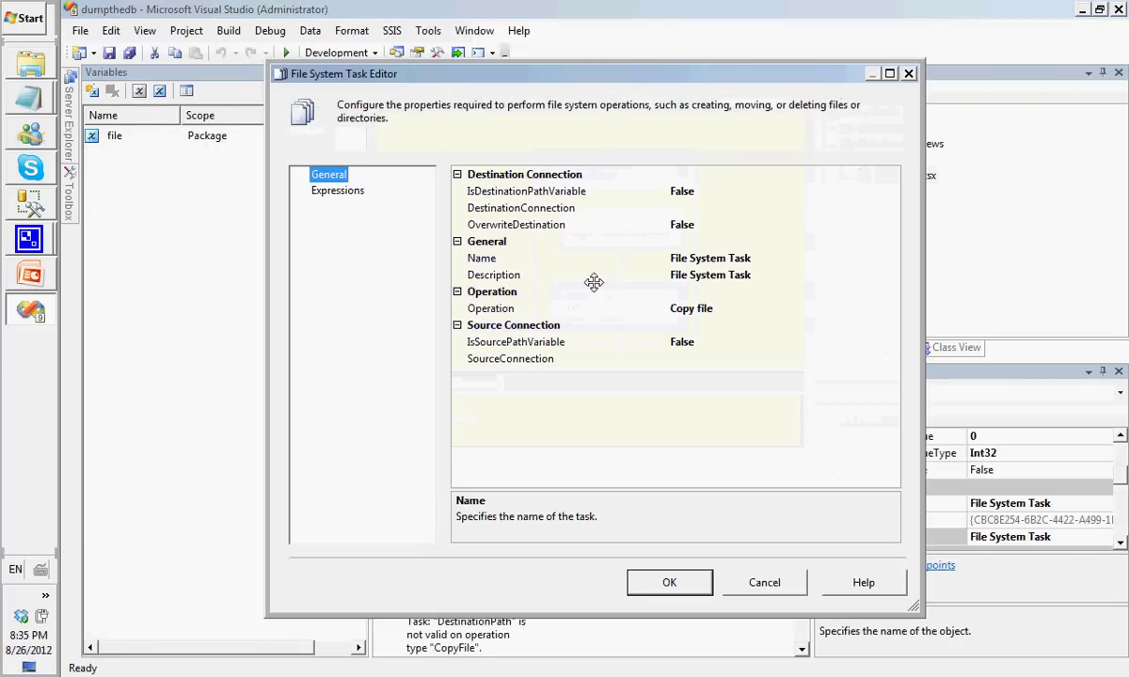
pyautogui.click(781, 206)
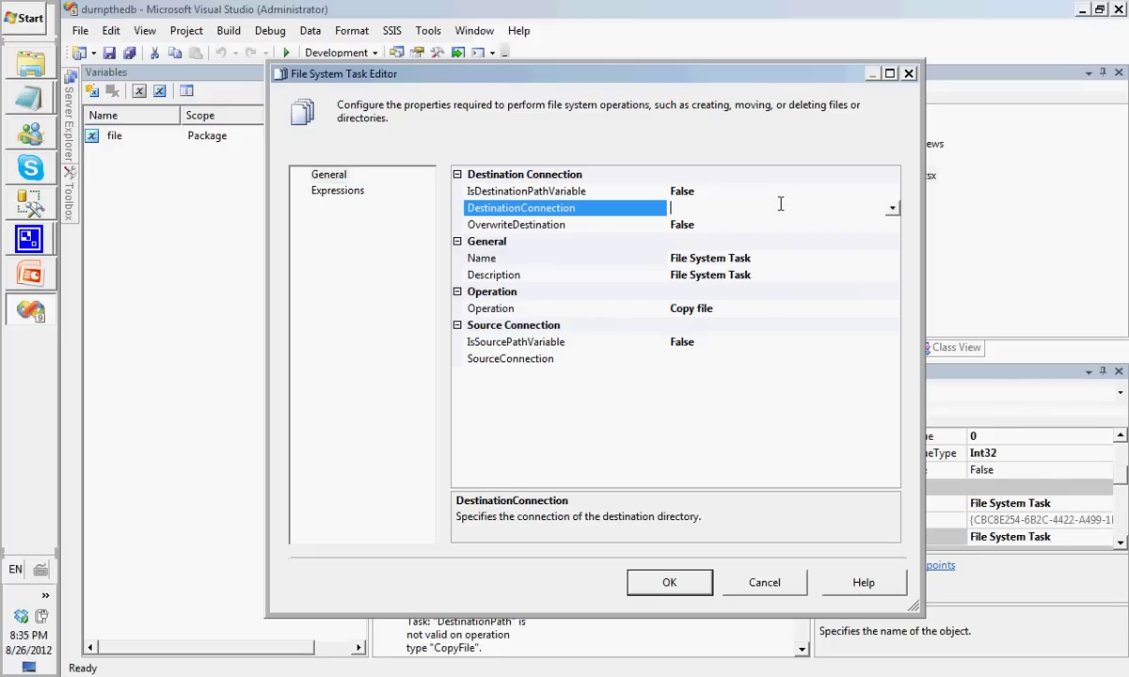
pyautogui.click(894, 213)
pyautogui.click(816, 236)
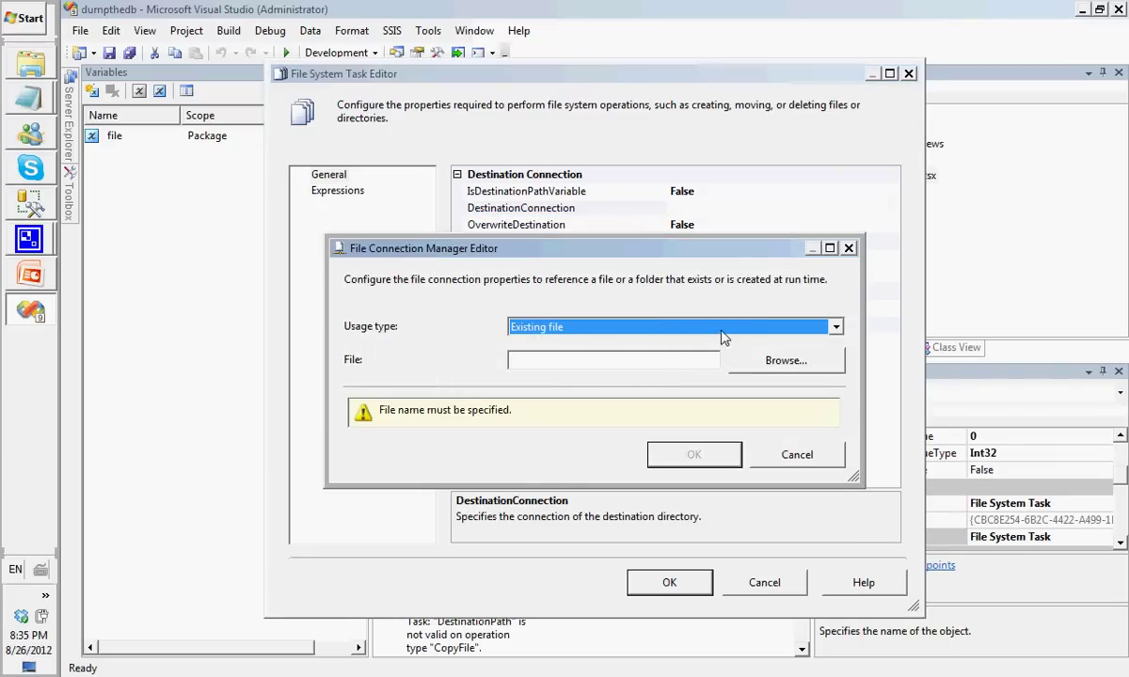
pyautogui.click(721, 331)
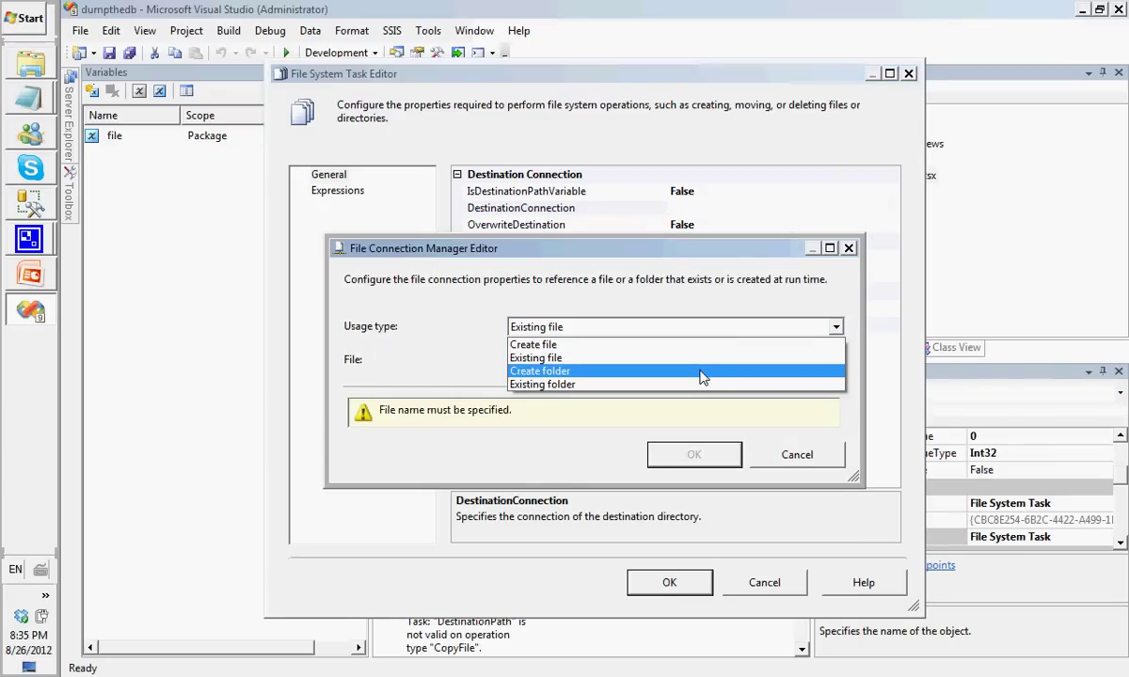
pyautogui.click(701, 384)
# Choose D:\review_file_dump\Files\Archive as the destination connection's folder and accept the connection
pyautogui.click(746, 358)
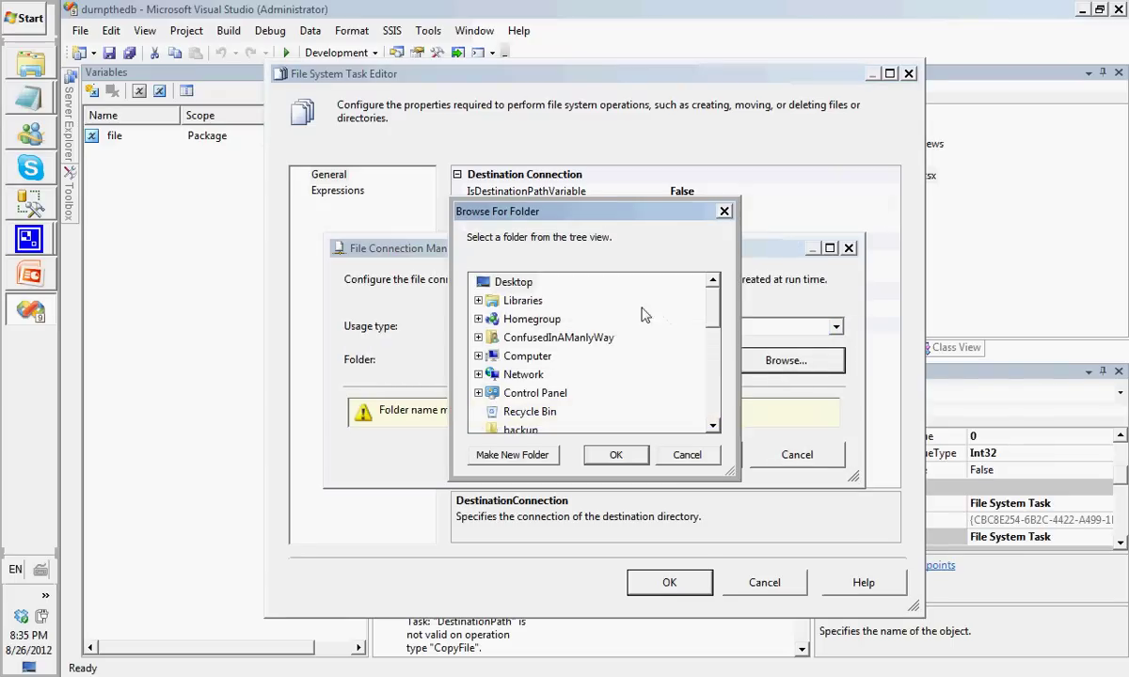
pyautogui.click(478, 355)
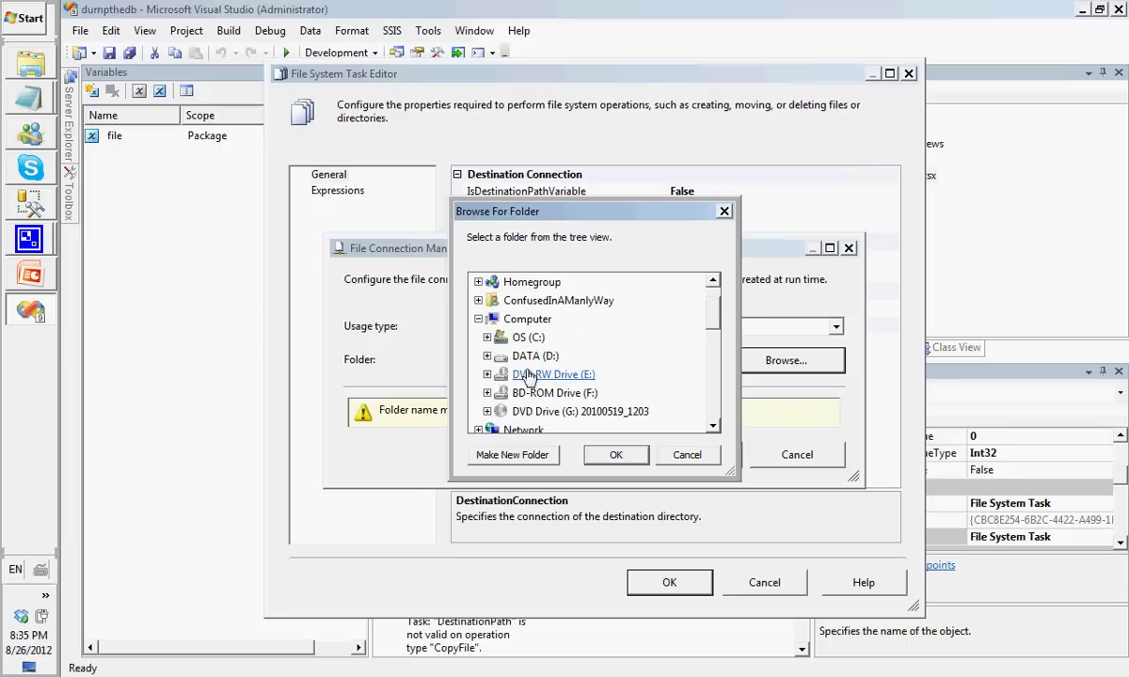
pyautogui.click(486, 356)
pyautogui.scroll(-2, 562, 410)
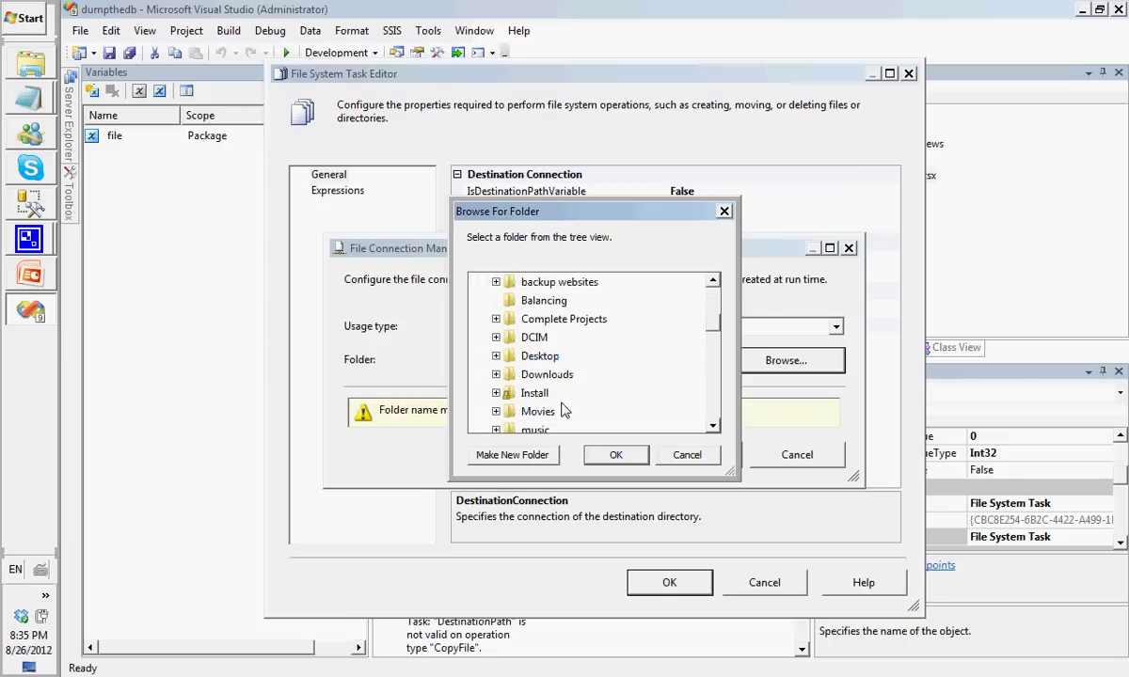
pyautogui.scroll(-3, 562, 409)
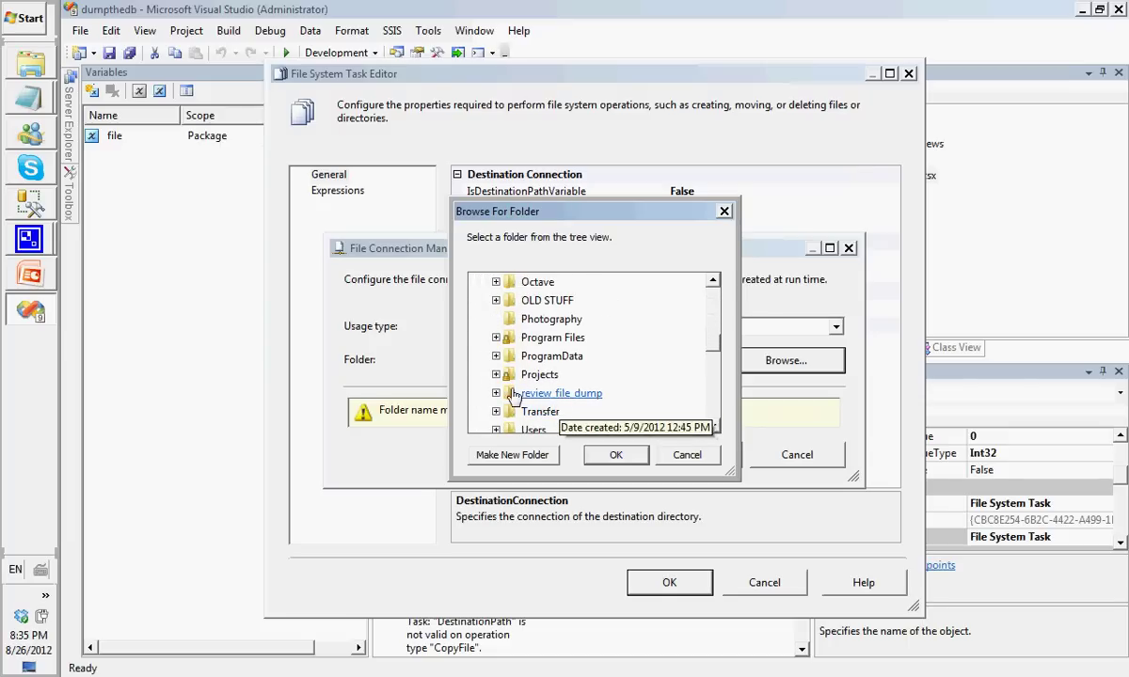
pyautogui.click(515, 395)
pyautogui.click(543, 414)
pyautogui.click(618, 454)
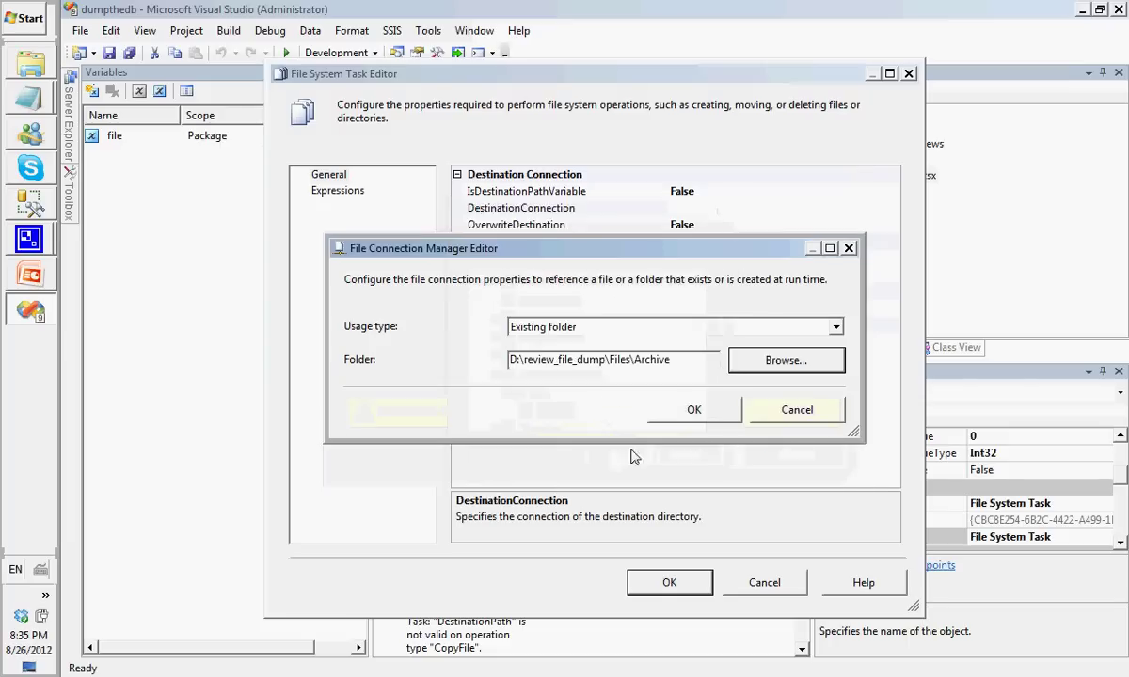
pyautogui.click(693, 415)
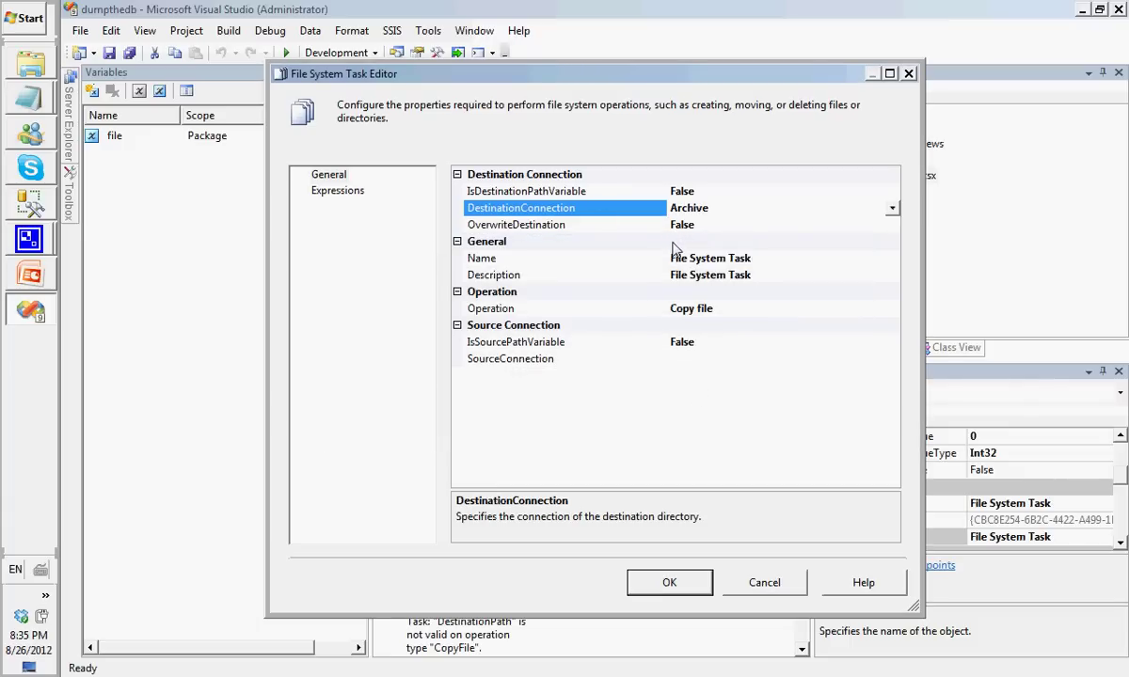
# Set the File System Task's source path to come from a variable, choose User::file as the source variable and accept the settings
pyautogui.click(806, 341)
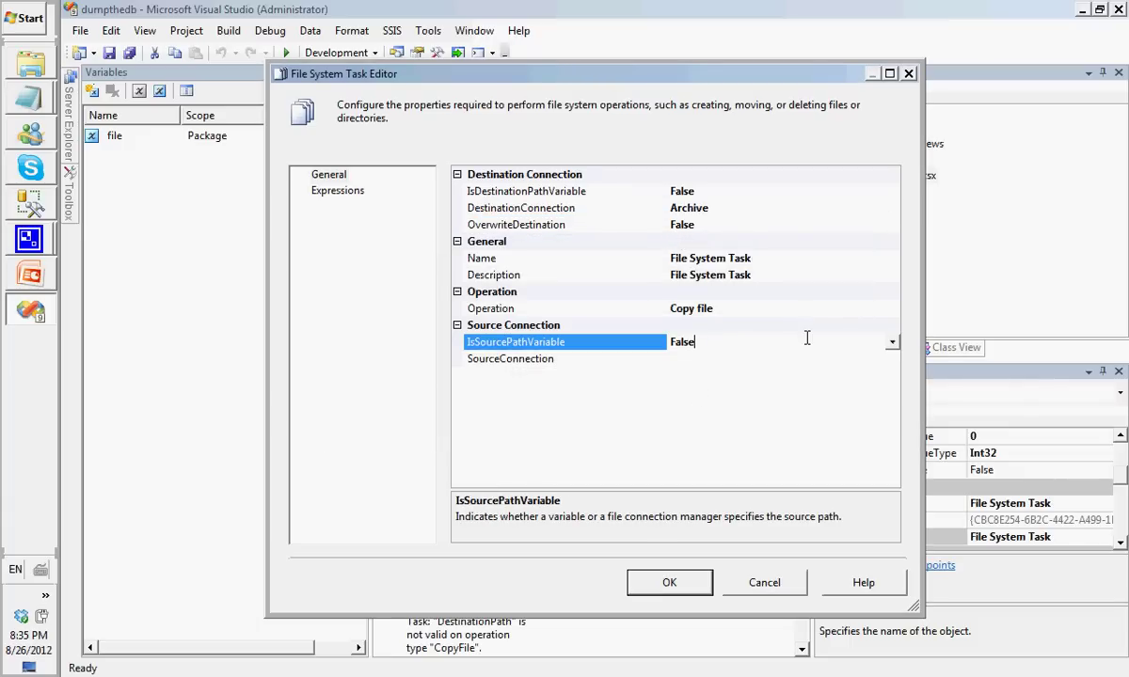
pyautogui.click(654, 581)
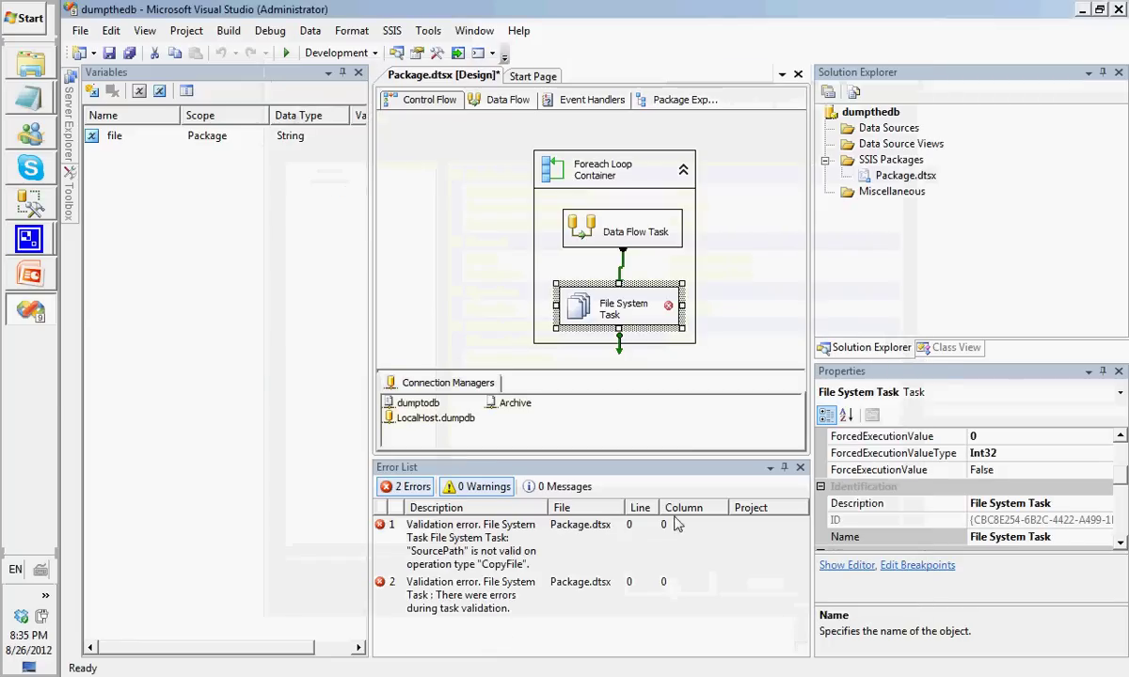
pyautogui.doubleClick(661, 297)
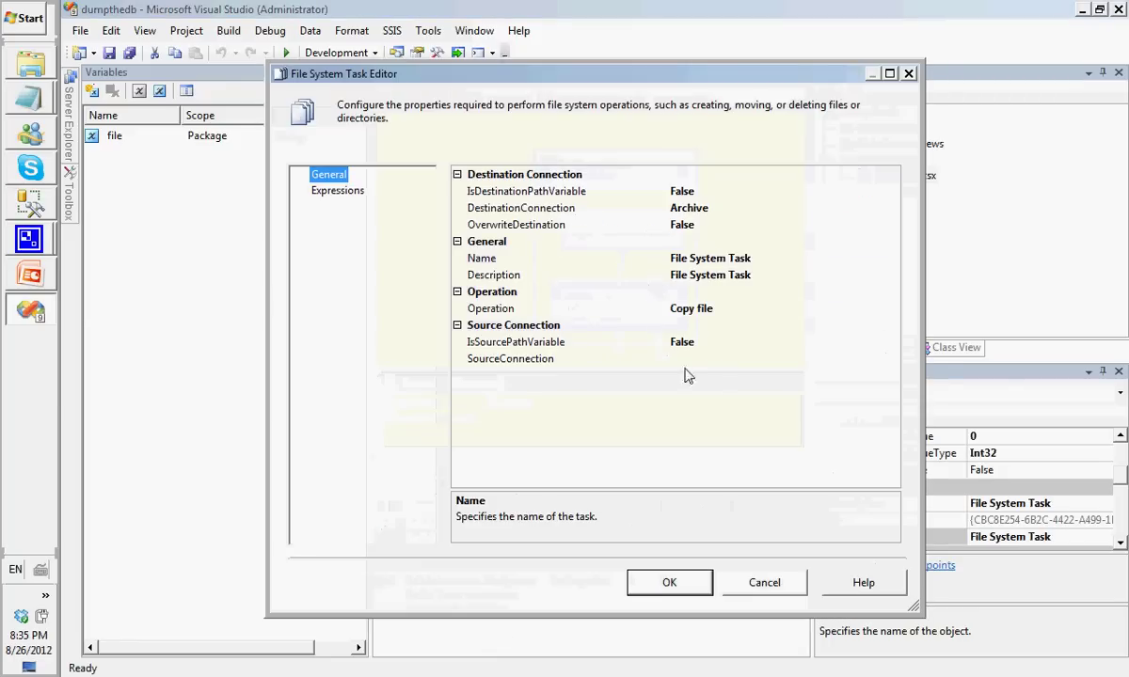
pyautogui.doubleClick(757, 344)
pyautogui.click(742, 361)
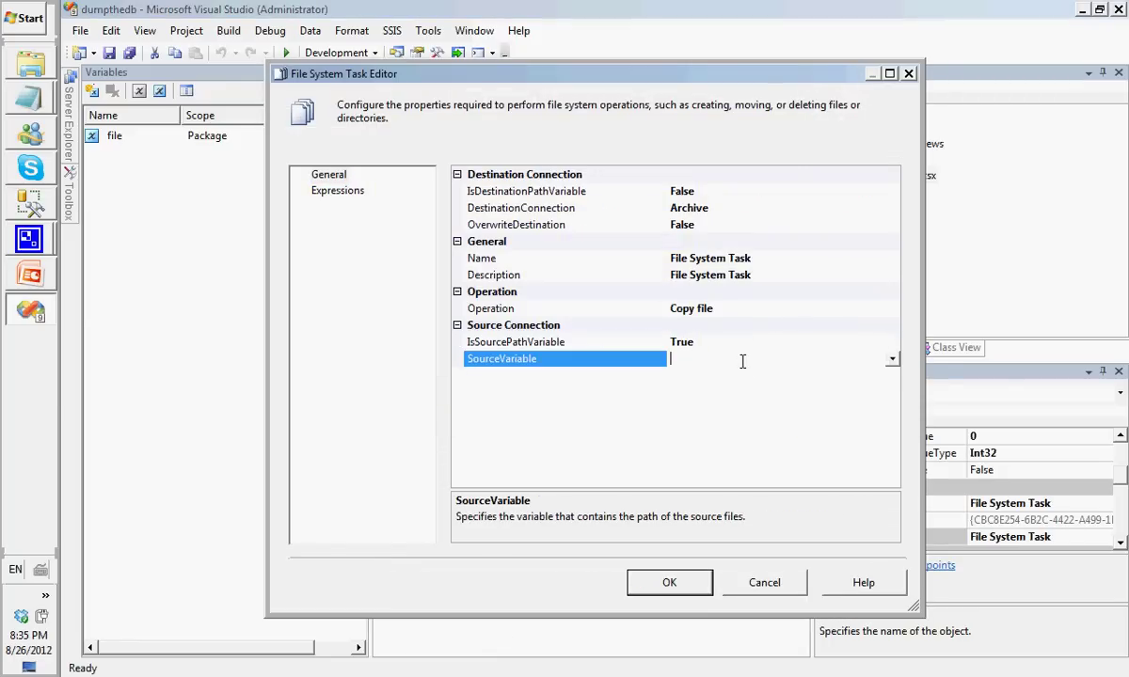
pyautogui.click(892, 360)
pyautogui.moveTo(892, 388); pyautogui.dragTo(894, 533)
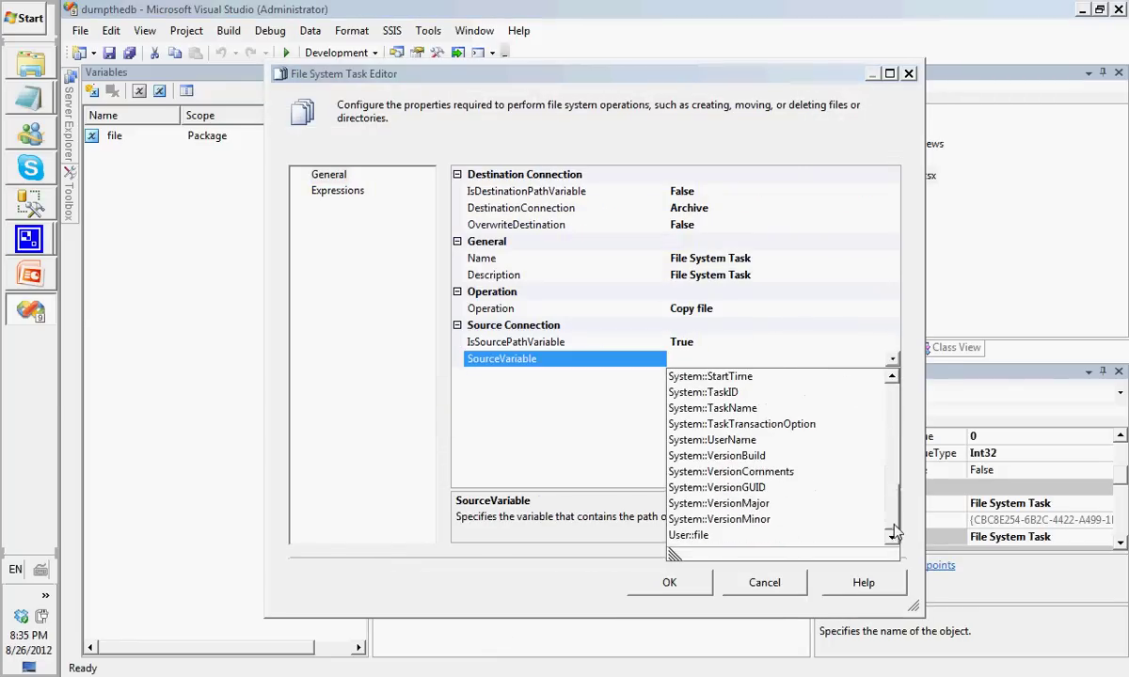
pyautogui.click(691, 535)
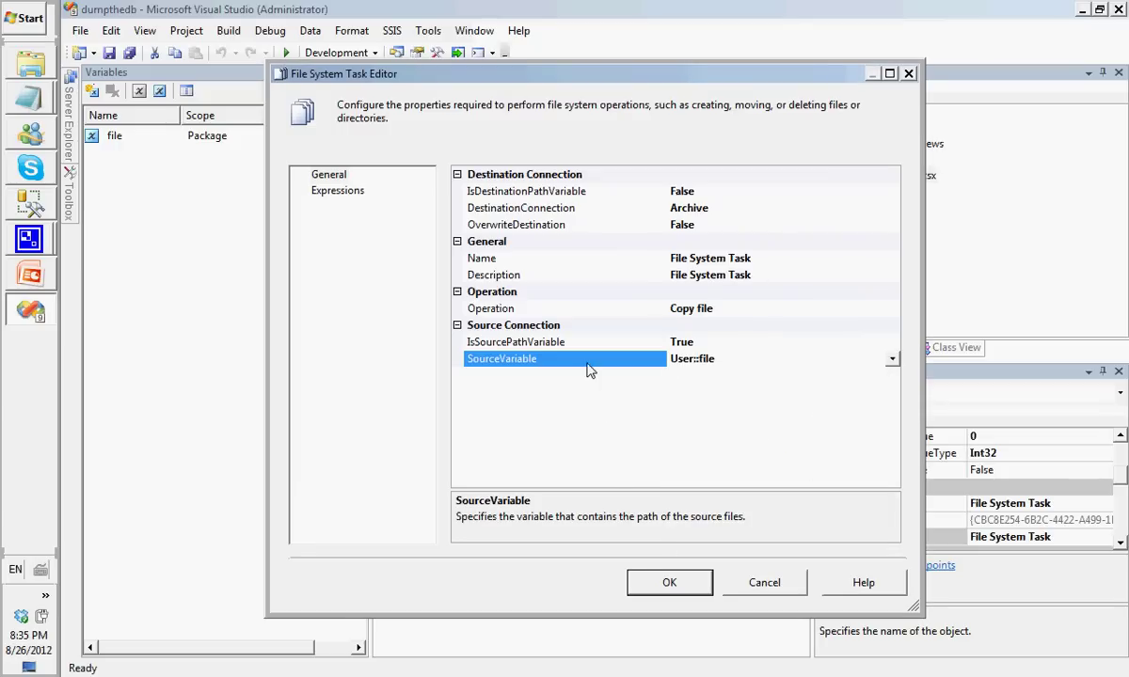
pyautogui.click(649, 583)
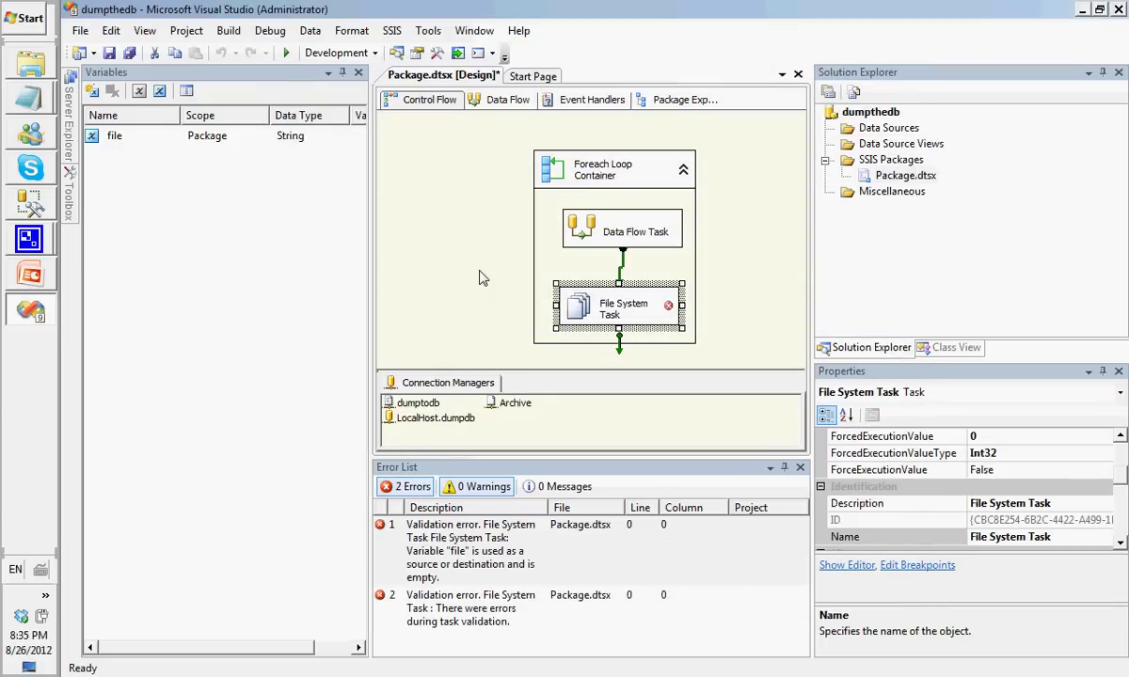
# Nudge the File System Task slightly so that it lines up beneath the Data Flow Task
pyautogui.click(480, 277)
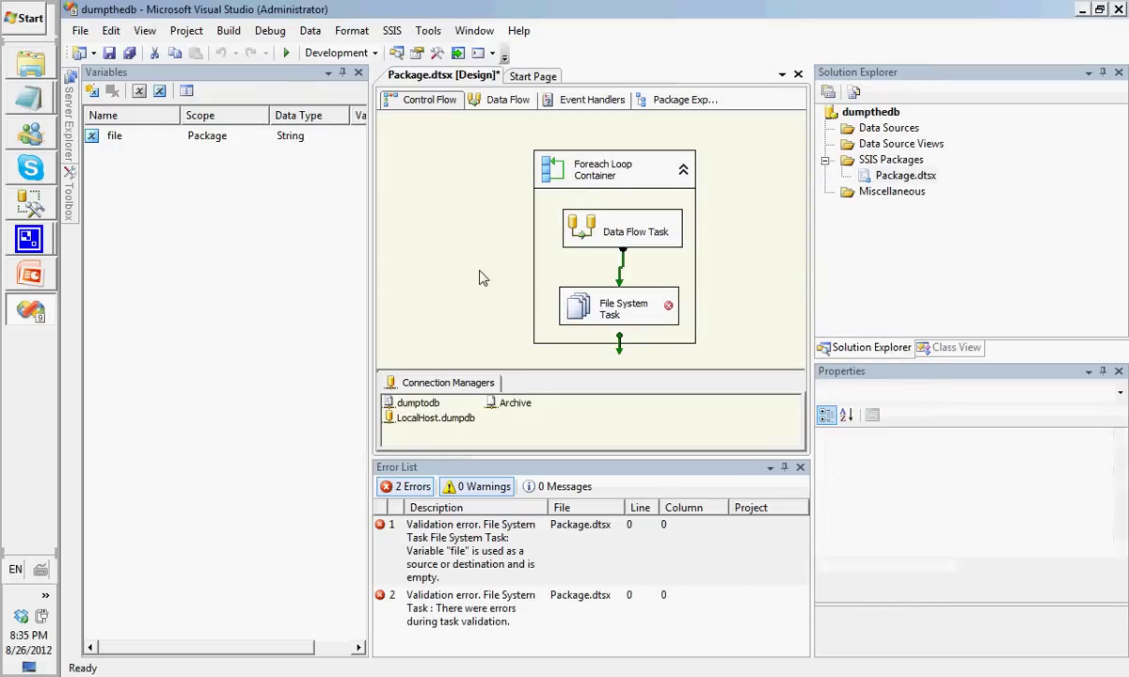
pyautogui.click(663, 294)
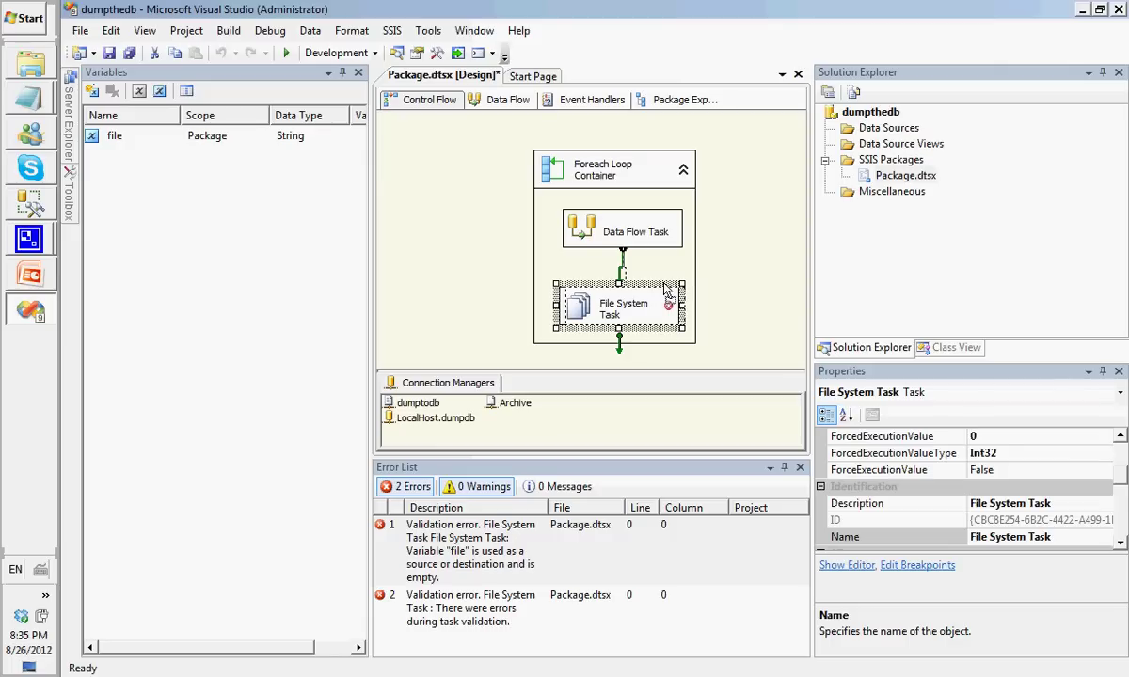
pyautogui.moveTo(663, 285); pyautogui.dragTo(668, 286)
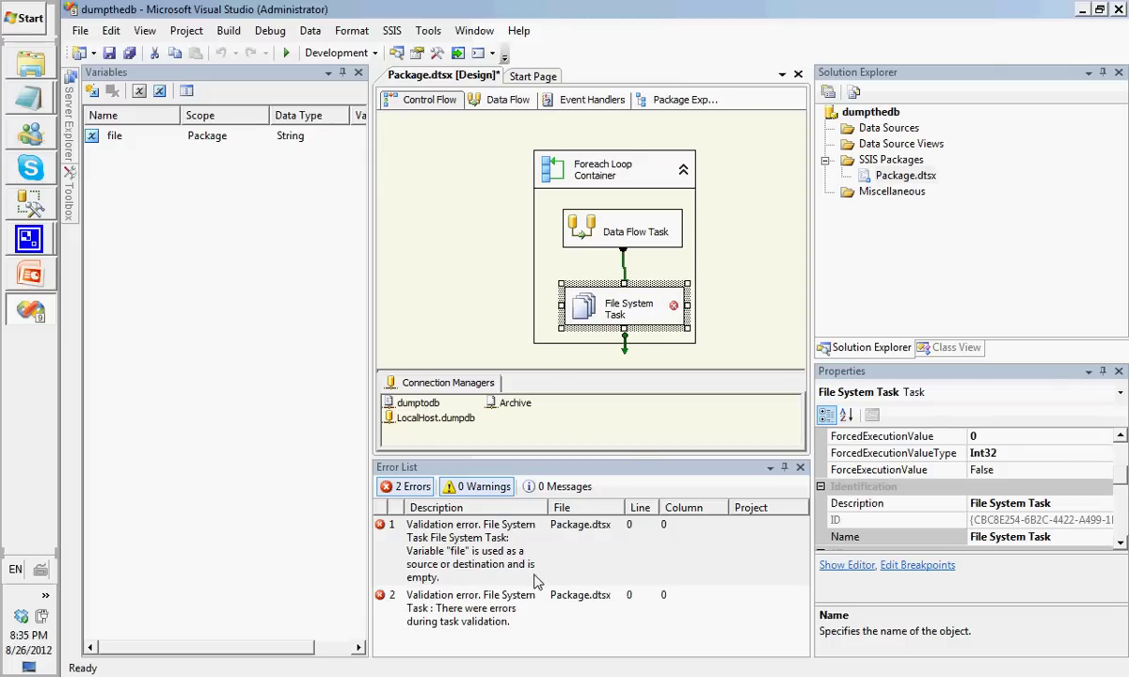
# Set the file variable's value to 1.txt.txt and check that name against the files in D:\review_file_dump\Files
pyautogui.click(363, 138)
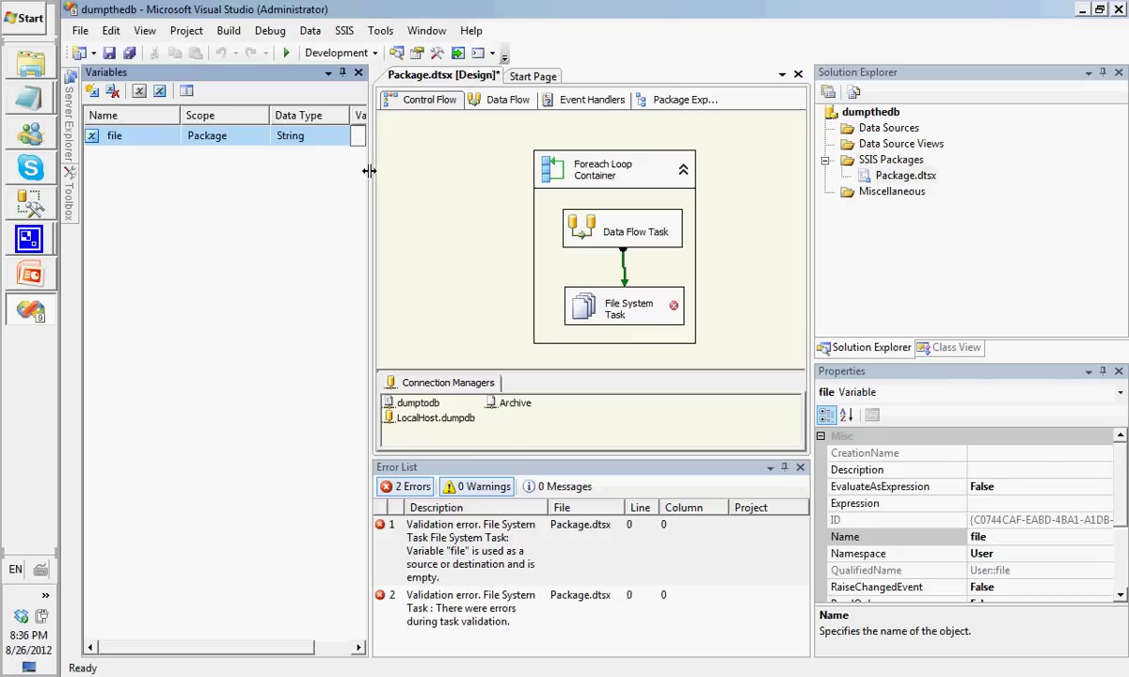
pyautogui.moveTo(369, 170); pyautogui.dragTo(456, 171)
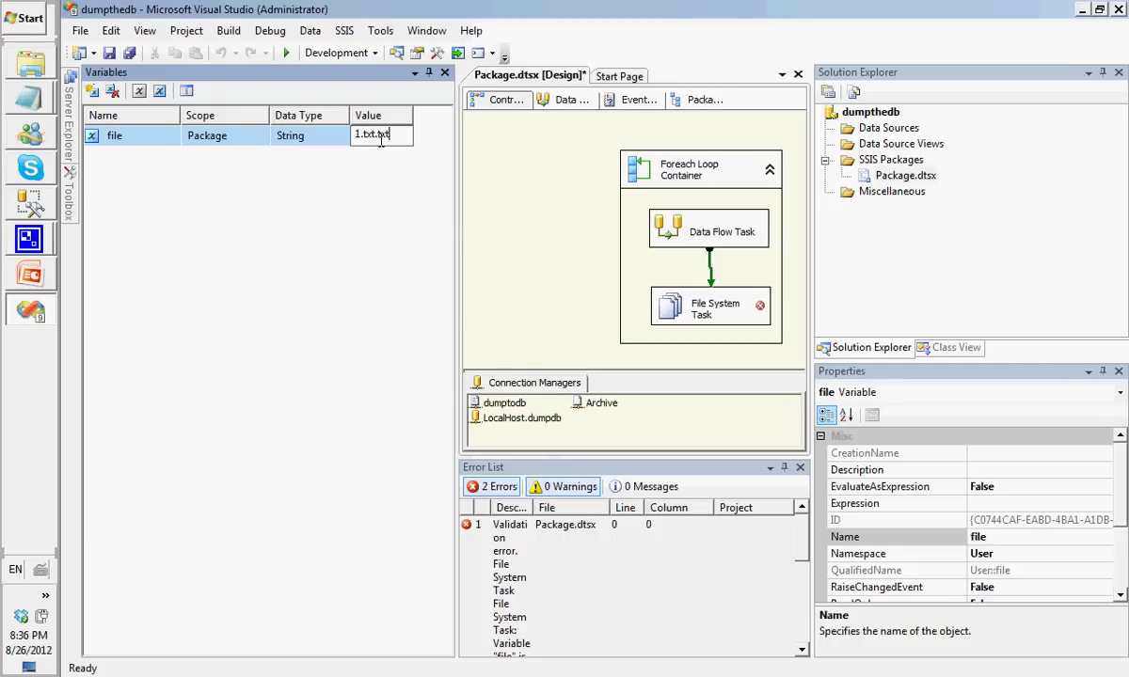
pyautogui.click(527, 200)
pyautogui.click(42, 77)
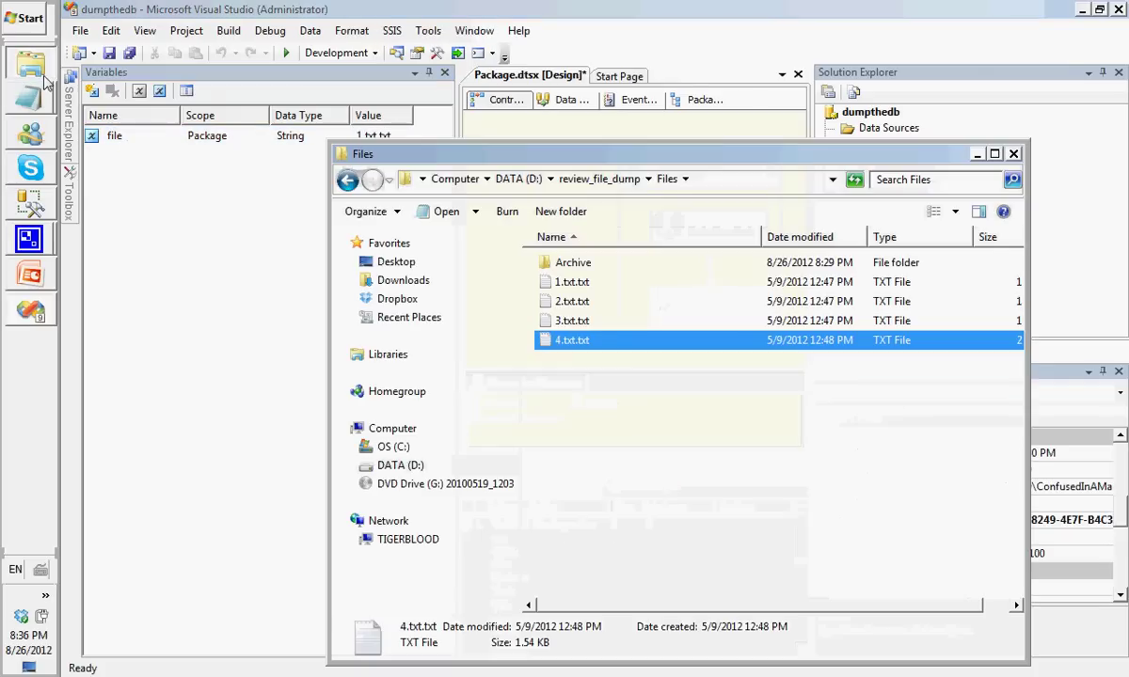
pyautogui.click(266, 252)
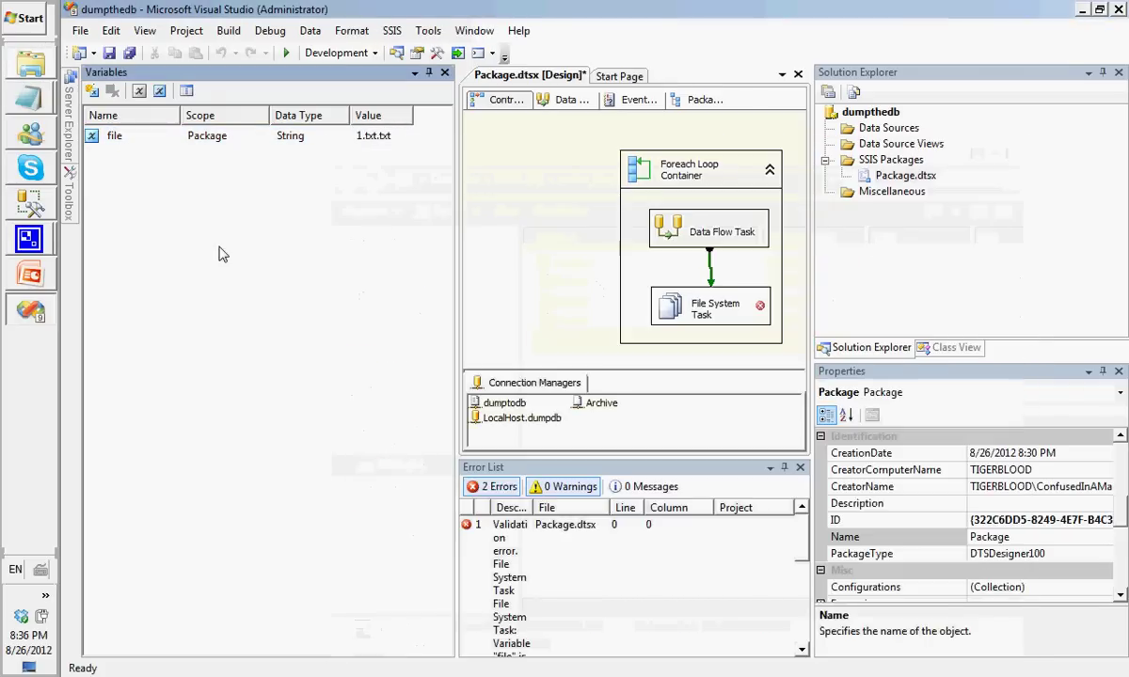
# Change the File System Task's operation to Move file
pyautogui.doubleClick(698, 299)
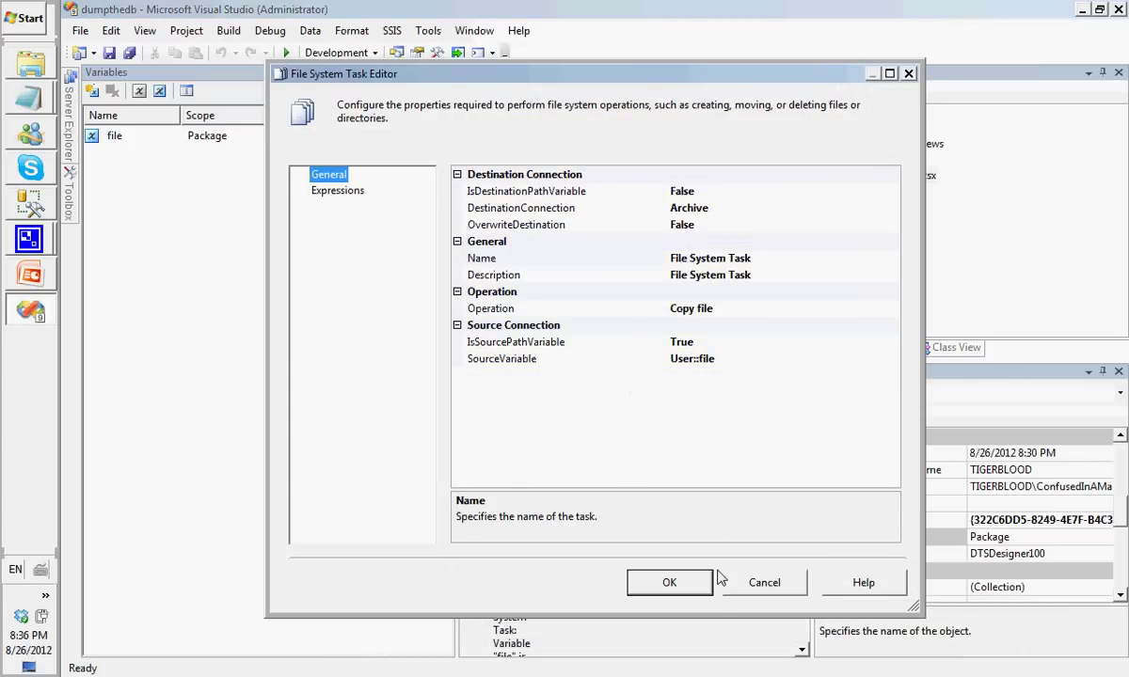
pyautogui.doubleClick(749, 308)
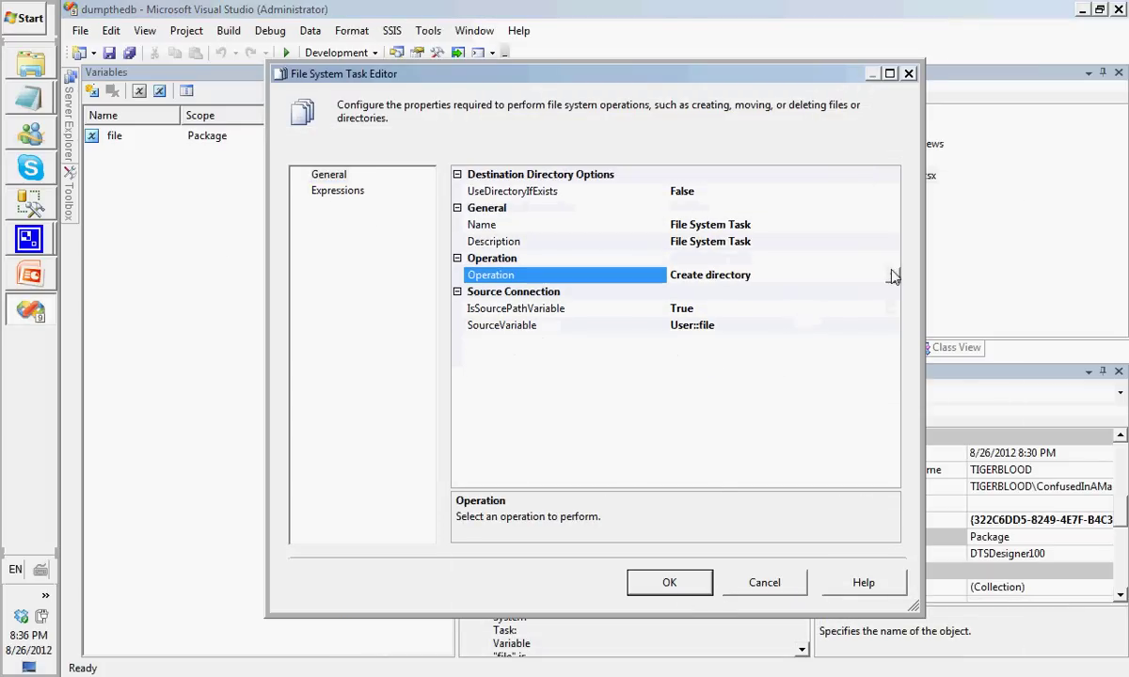
pyautogui.click(893, 278)
pyautogui.click(725, 404)
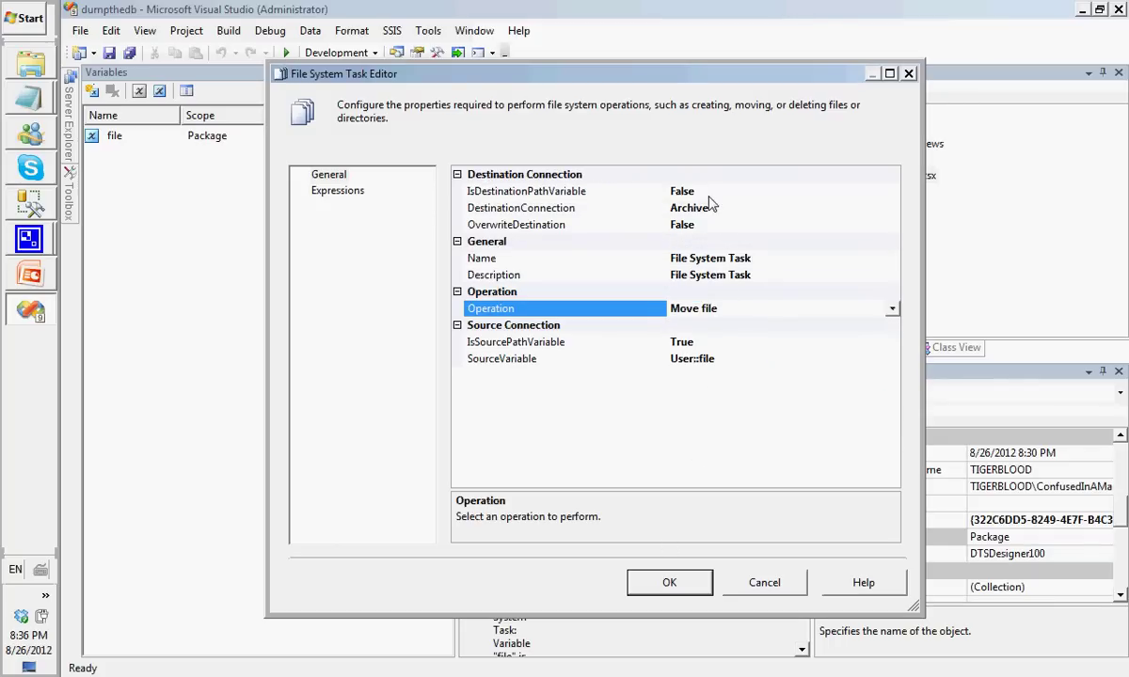
pyautogui.doubleClick(818, 192)
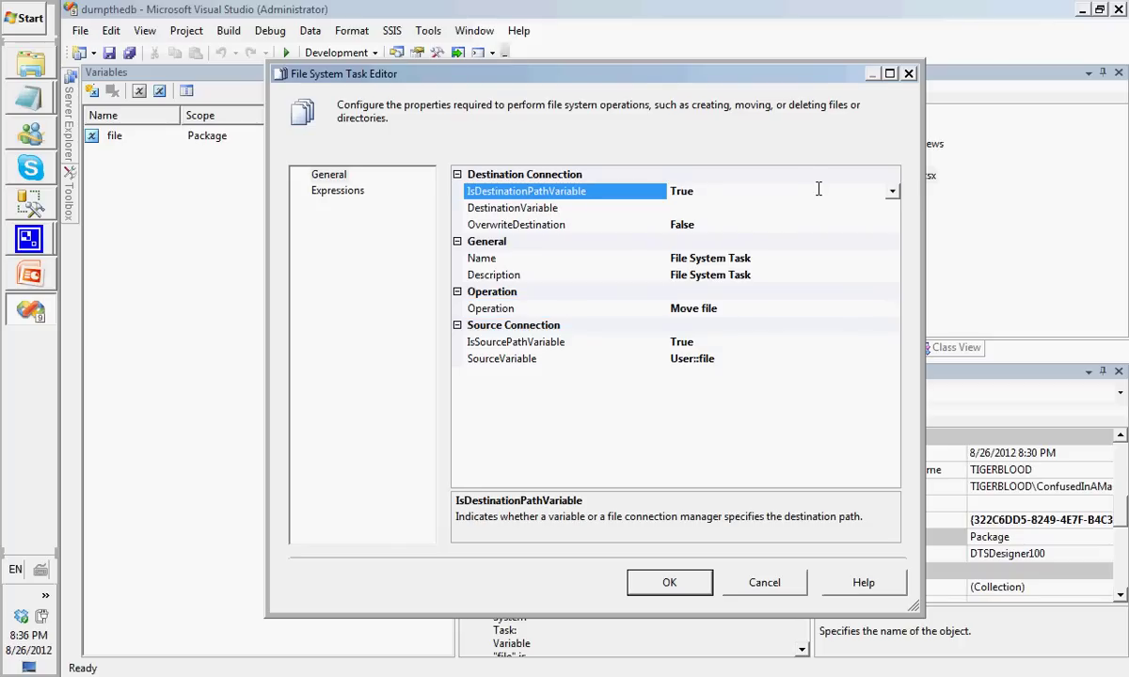
pyautogui.click(773, 209)
pyautogui.click(892, 209)
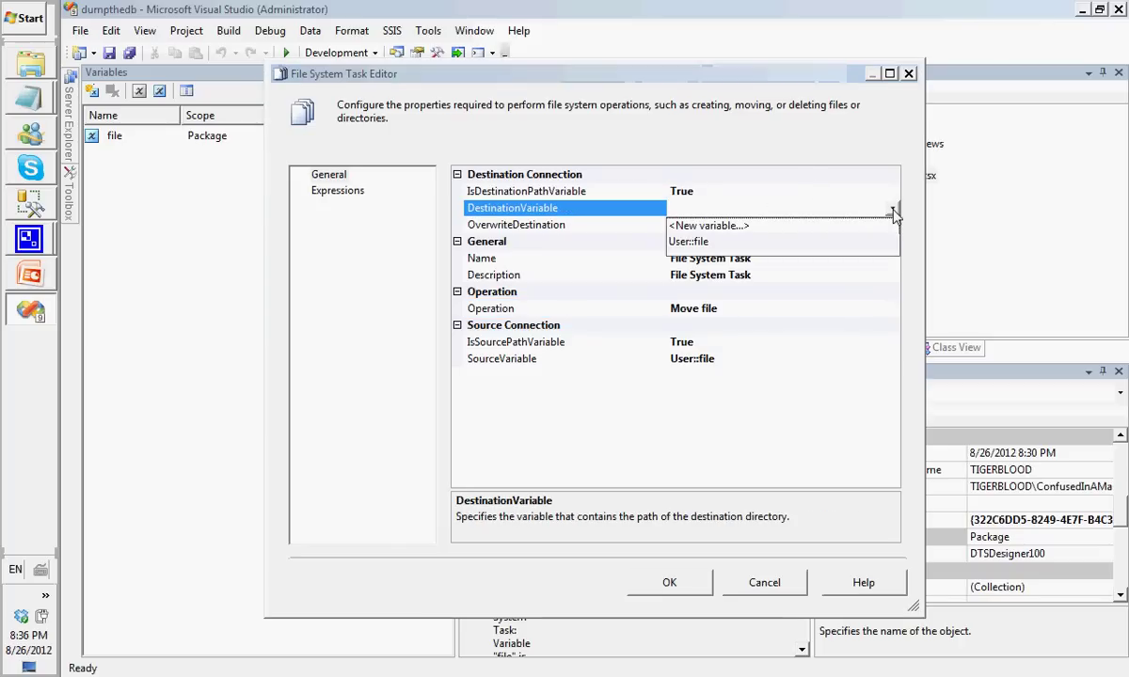
pyautogui.click(735, 201)
pyautogui.click(732, 191)
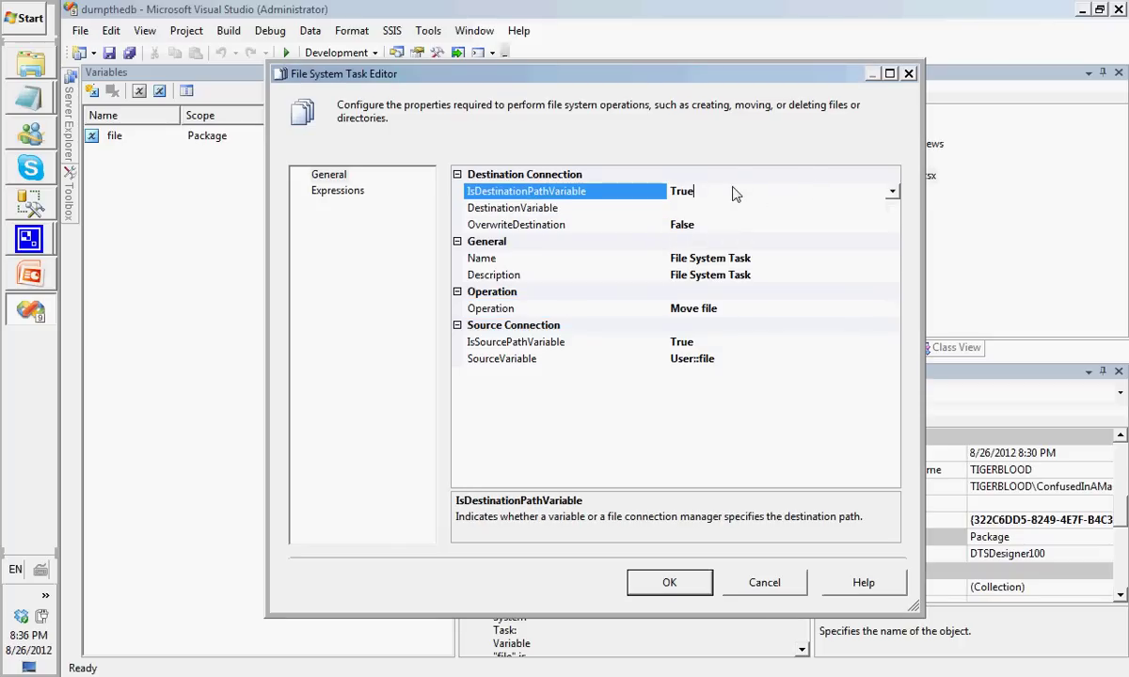
pyautogui.doubleClick(734, 187)
pyautogui.click(763, 209)
pyautogui.click(892, 209)
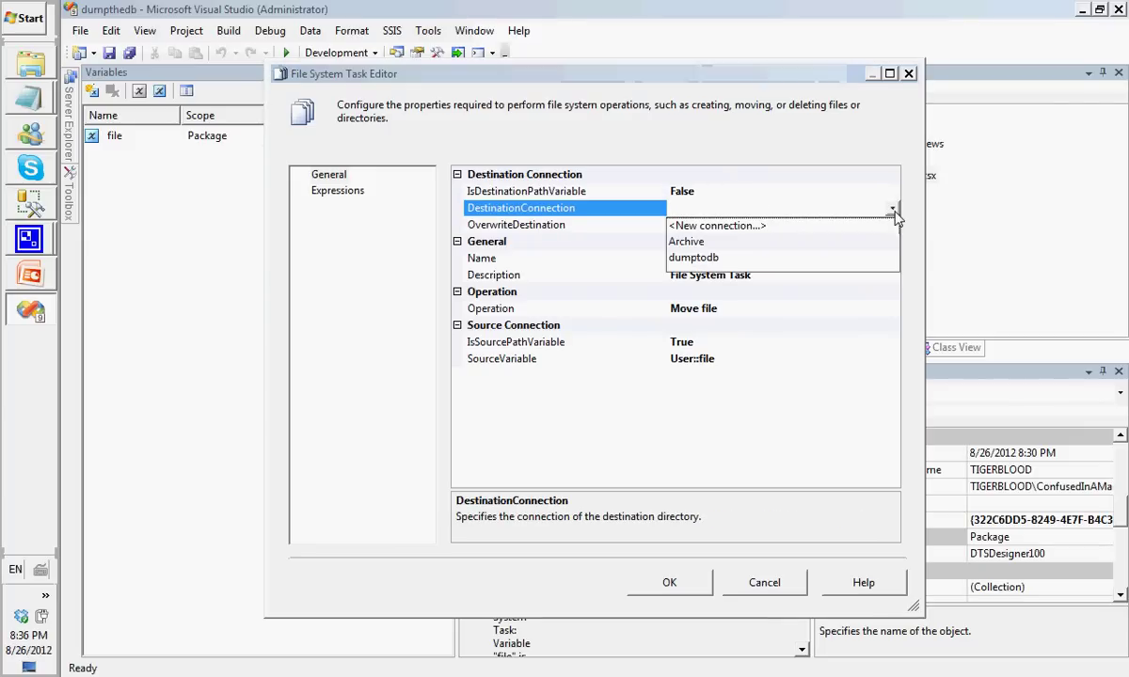
pyautogui.click(748, 238)
# Set the File System Task's OverwriteDestination option to True and accept the task settings
pyautogui.click(718, 224)
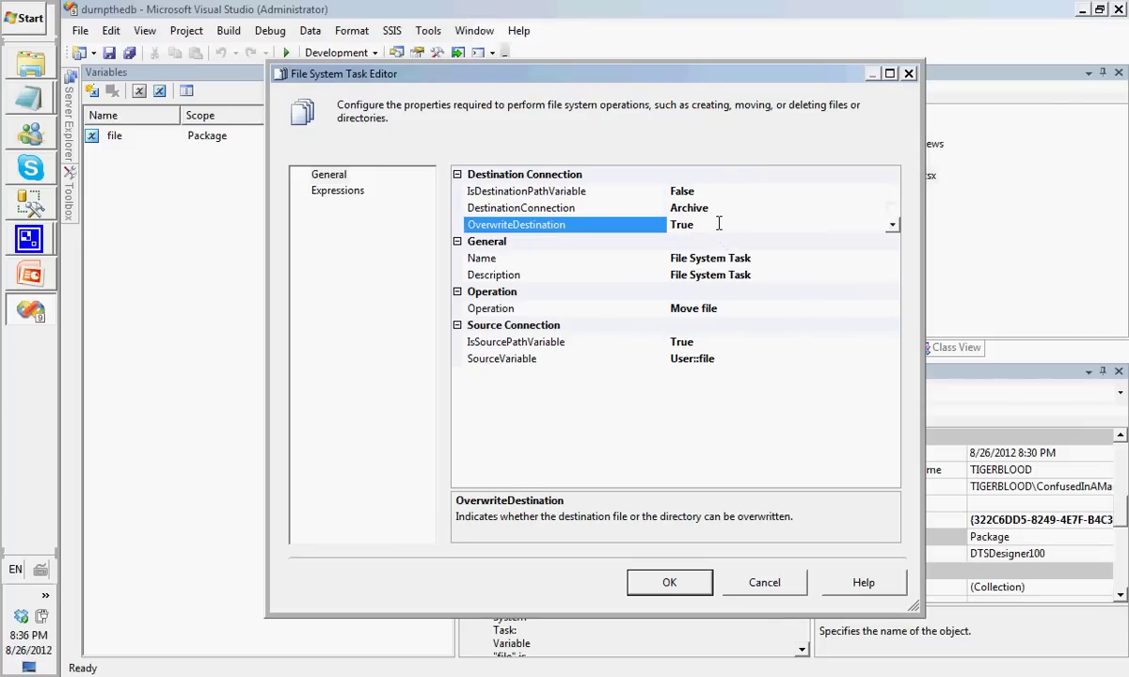
pyautogui.click(690, 593)
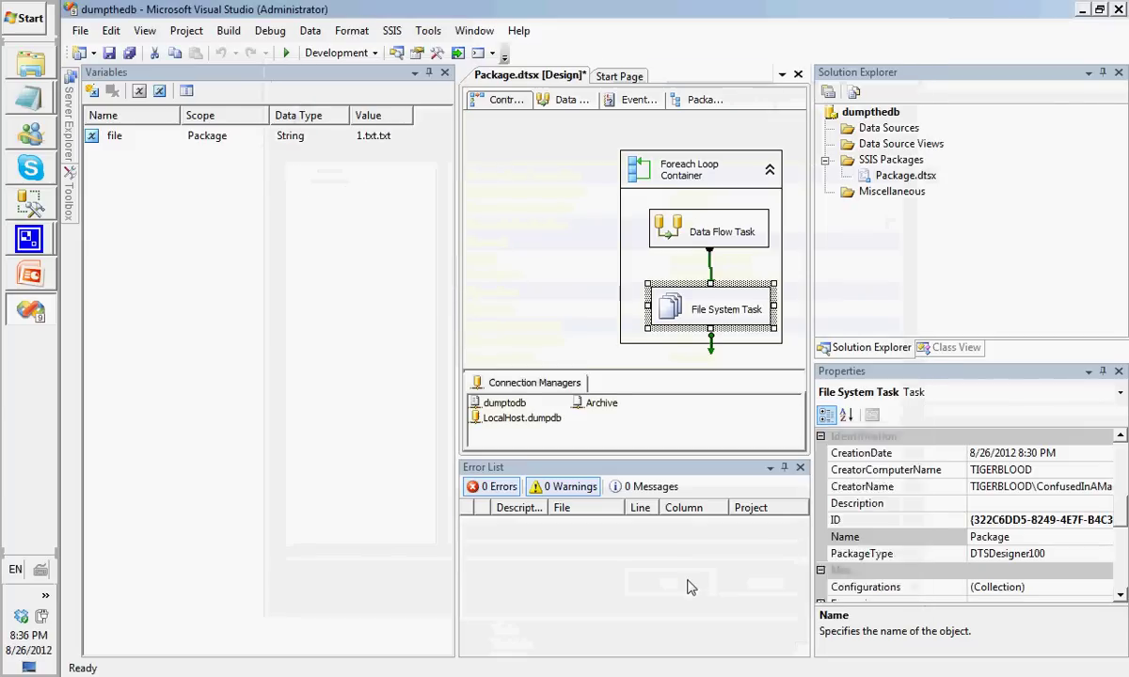
pyautogui.click(580, 260)
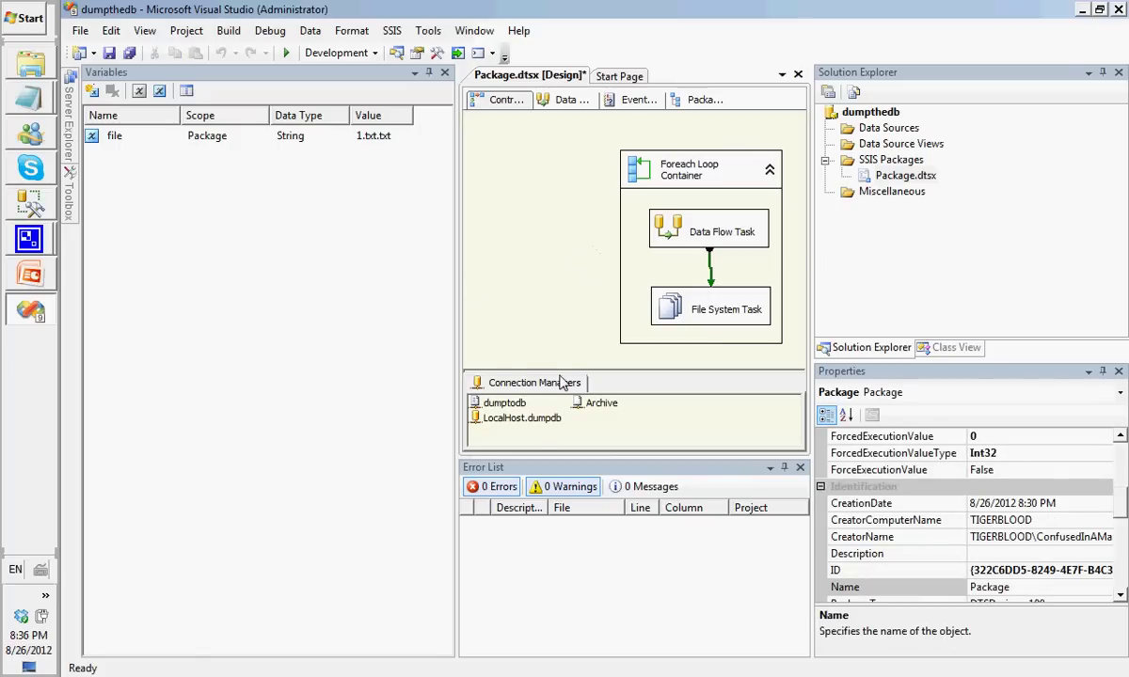
# Open the property expressions of the dumptodb connection manager and add an entry for the ConnectionString property
pyautogui.moveTo(565, 371); pyautogui.dragTo(567, 287)
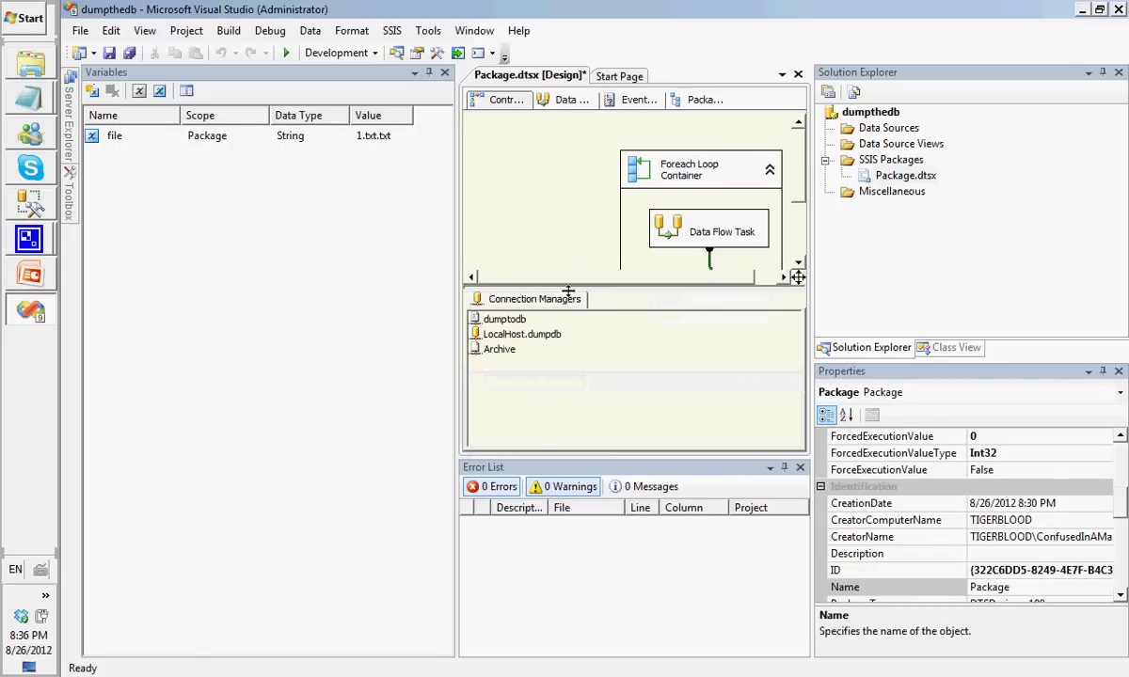
pyautogui.click(497, 320)
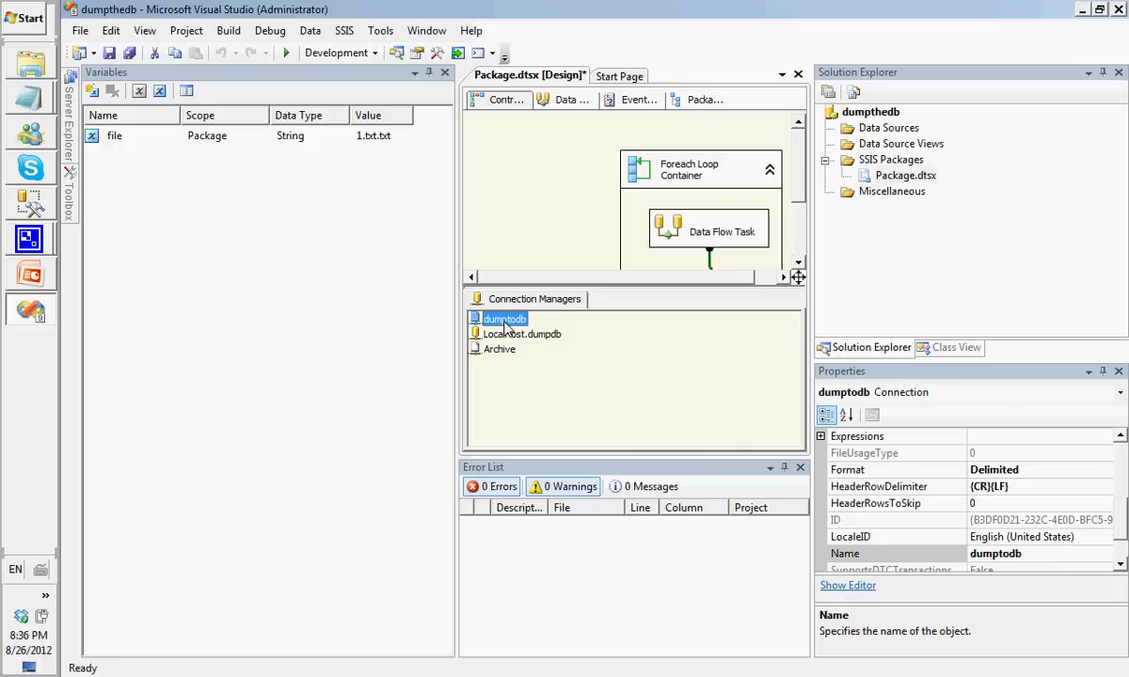
pyautogui.rightClick(505, 321)
pyautogui.press('Escape')
pyautogui.moveTo(1125, 516); pyautogui.dragTo(1124, 486)
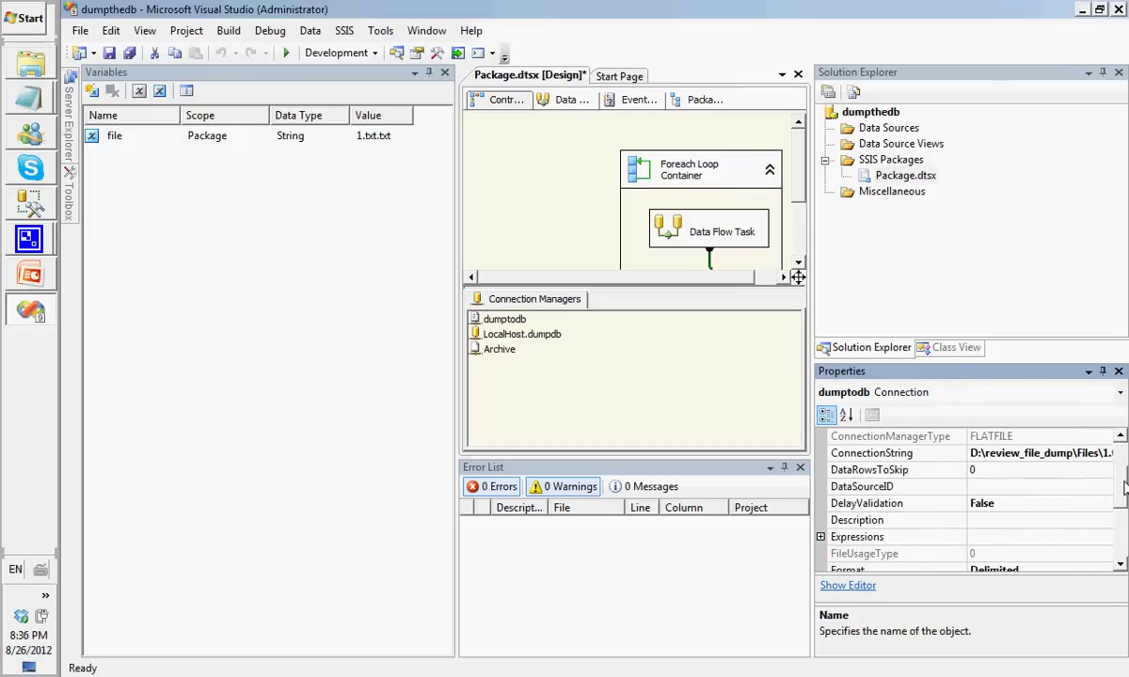
pyautogui.click(1082, 538)
pyautogui.click(1111, 537)
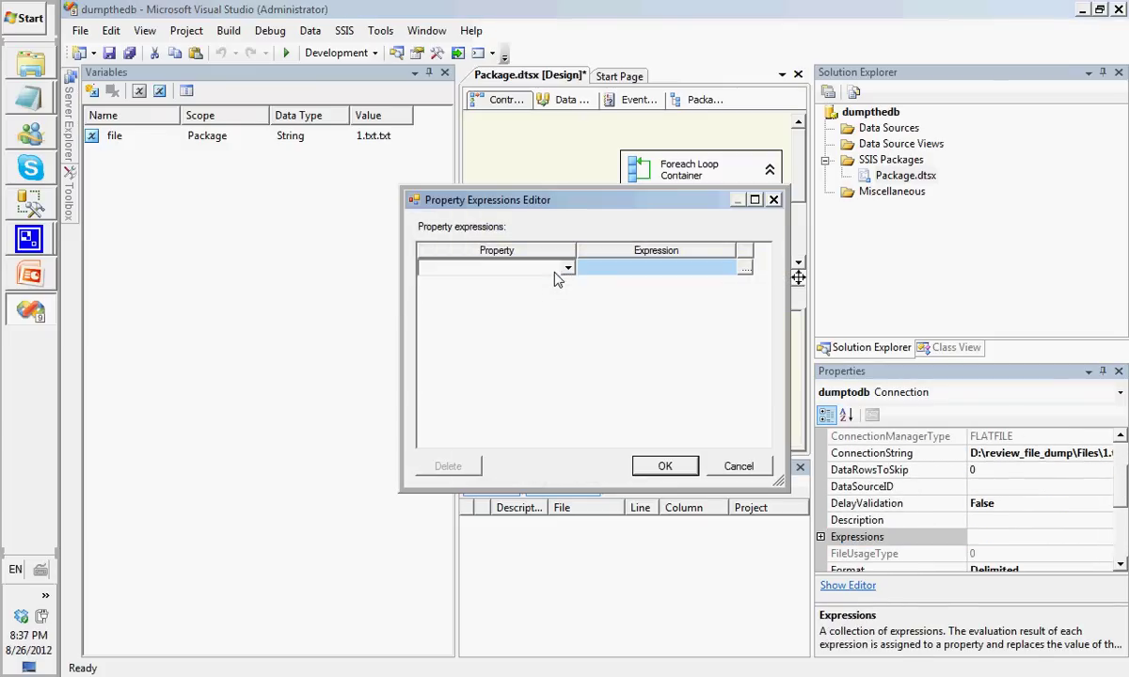
pyautogui.click(567, 269)
pyautogui.click(541, 314)
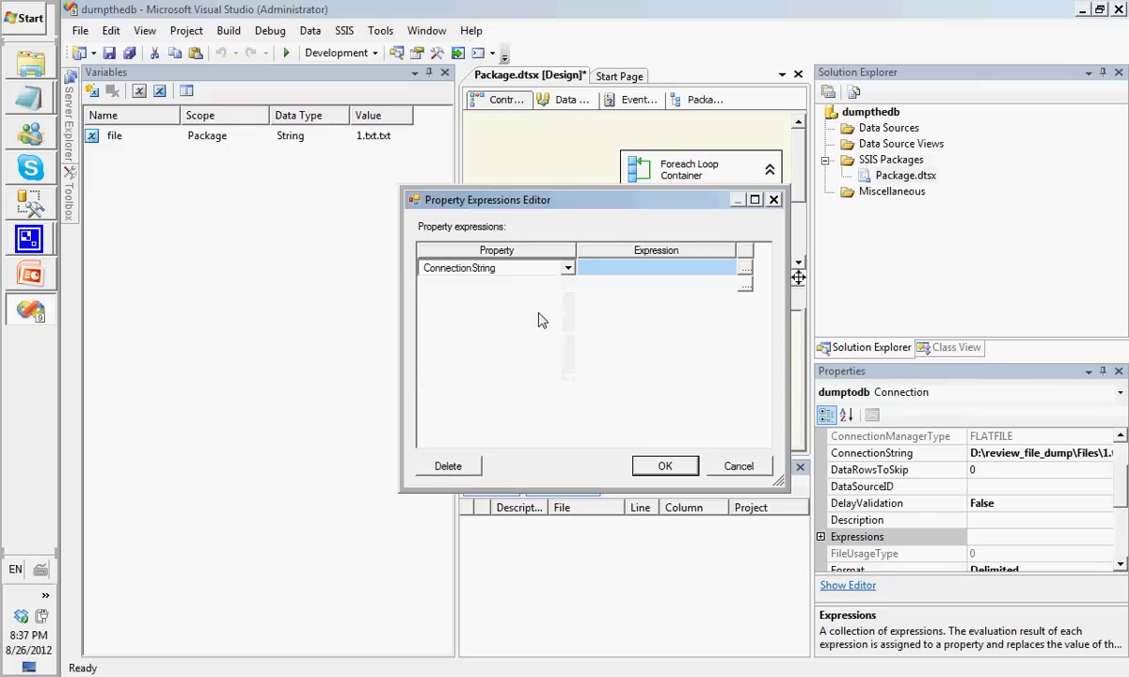
# Build the ConnectionString expression from the User::file variable, accept the property expressions and widen the package design area
pyautogui.click(747, 273)
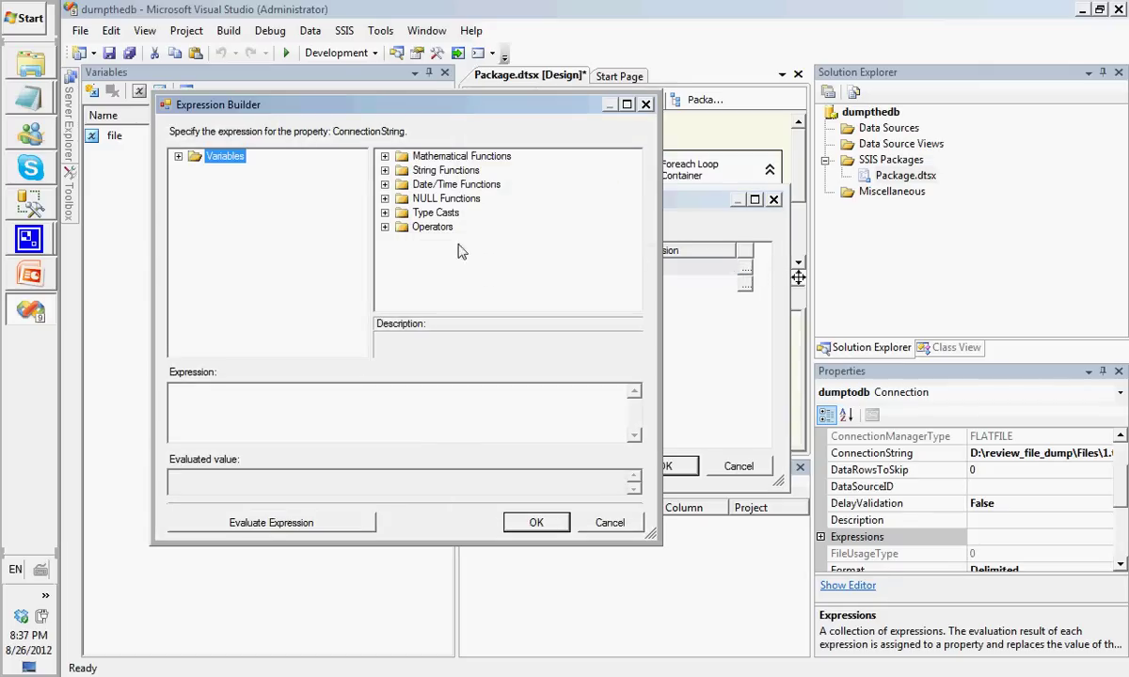
pyautogui.click(183, 158)
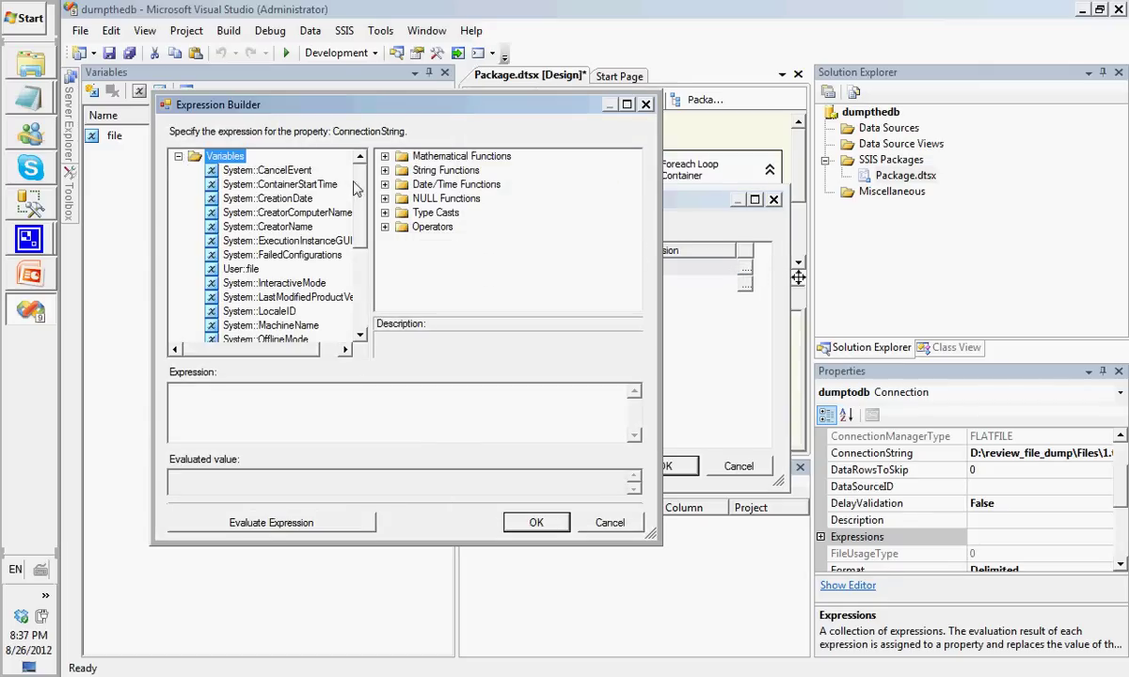
pyautogui.moveTo(256, 254); pyautogui.dragTo(279, 419)
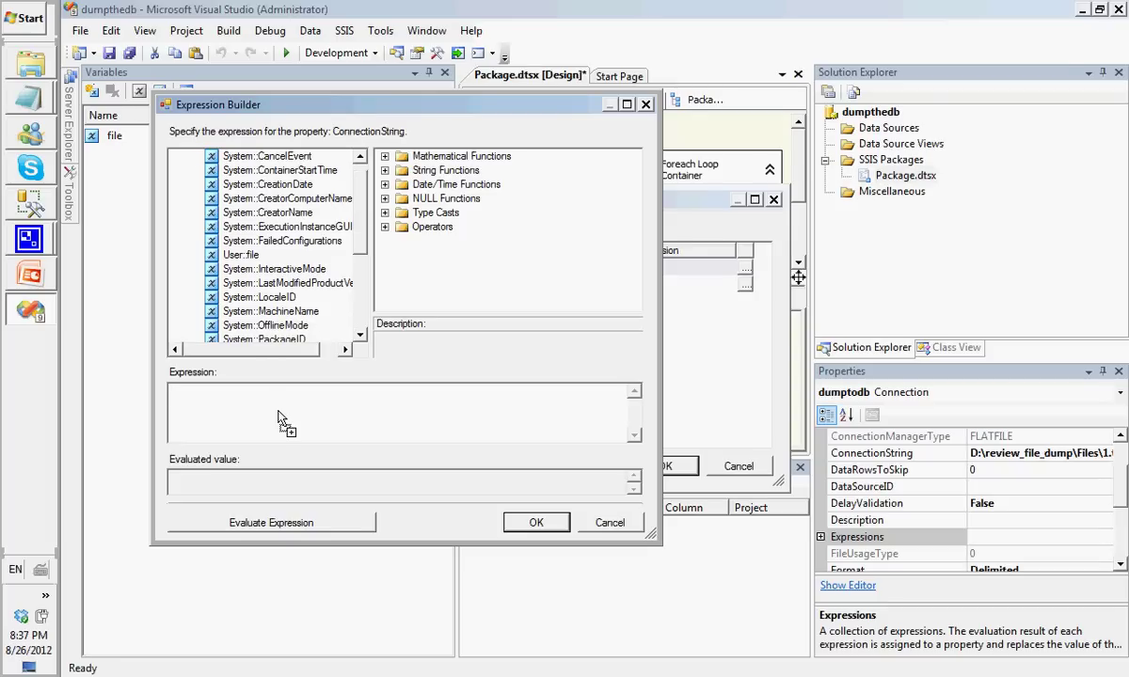
pyautogui.moveTo(279, 419); pyautogui.dragTo(284, 423)
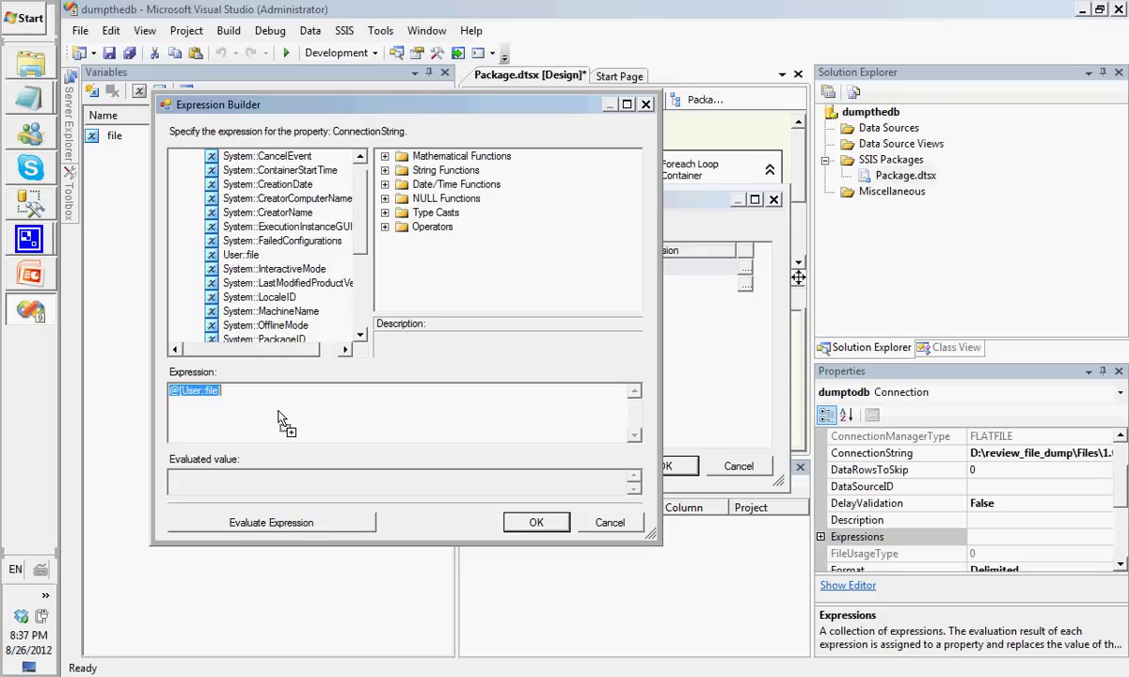
pyautogui.click(543, 523)
pyautogui.click(666, 465)
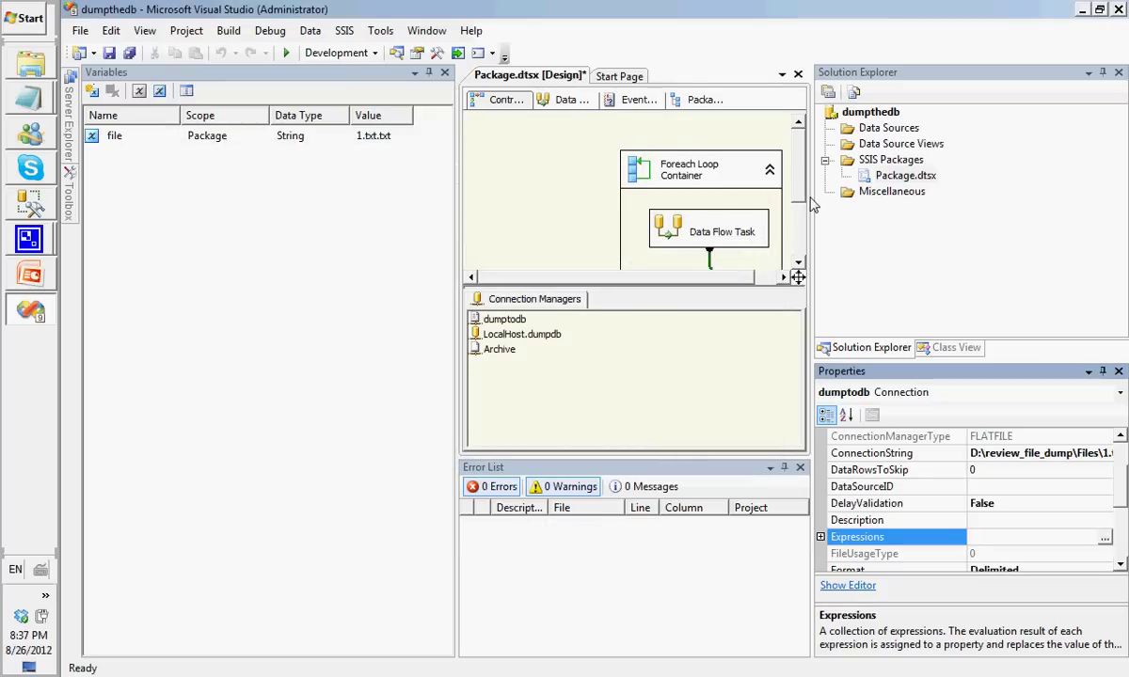
pyautogui.moveTo(813, 206); pyautogui.dragTo(908, 212)
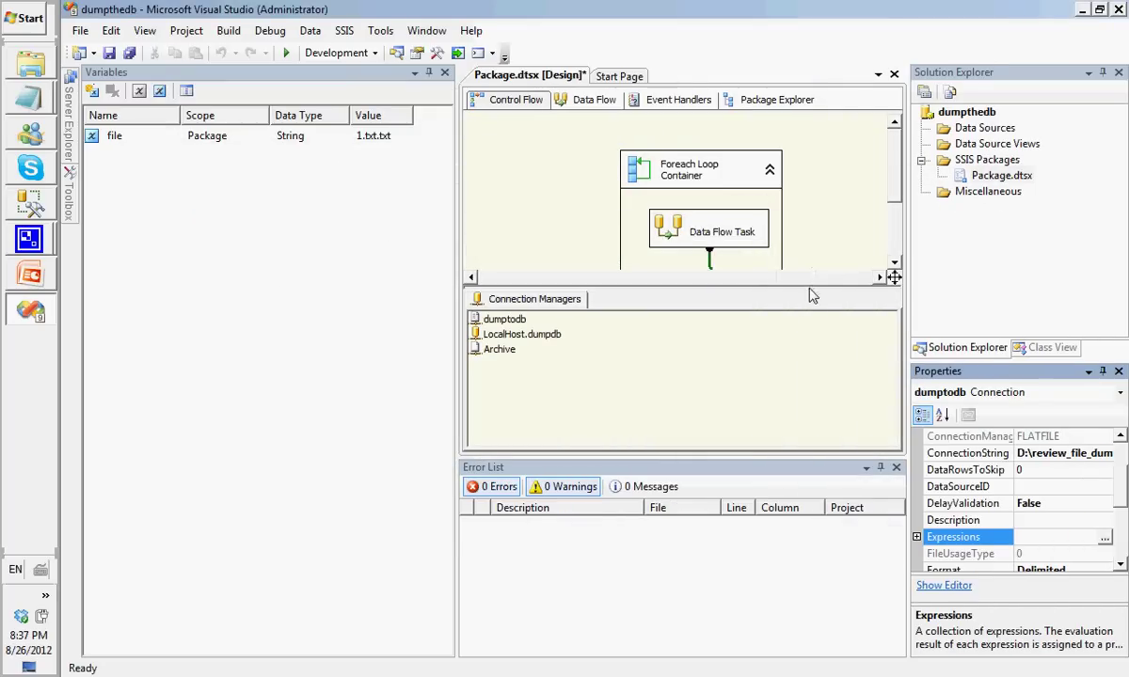
# Enlarge the control flow design area and switch to the Files folder in Windows Explorer to check the source text files
pyautogui.moveTo(813, 297); pyautogui.dragTo(802, 409)
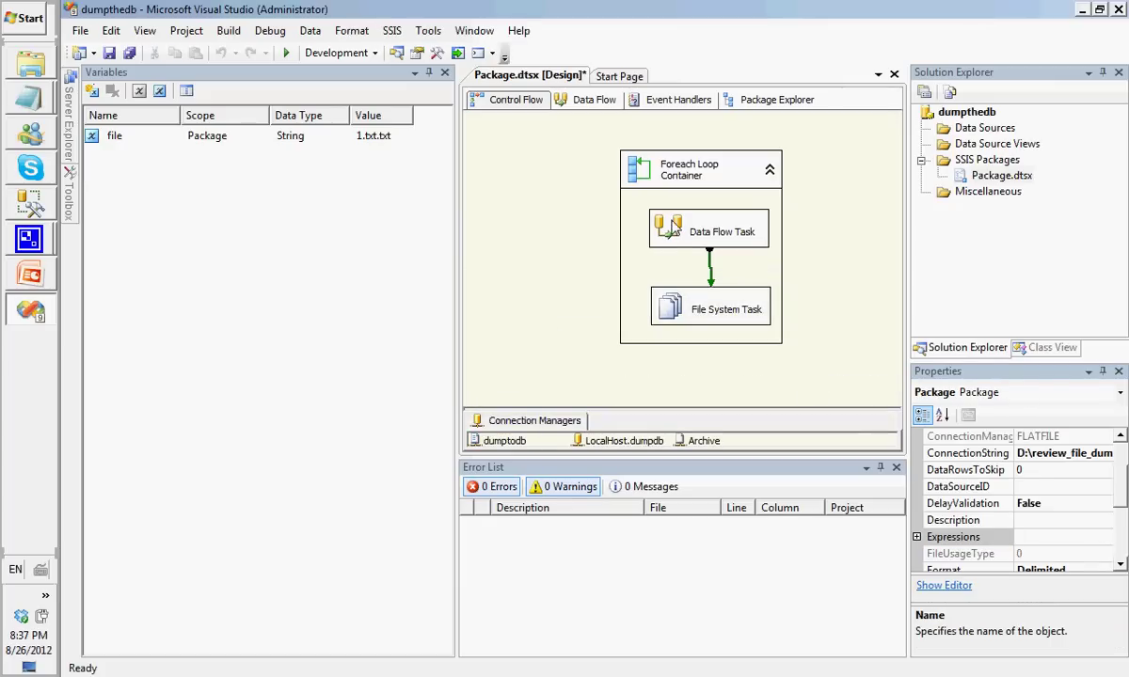
pyautogui.click(539, 187)
pyautogui.click(29, 62)
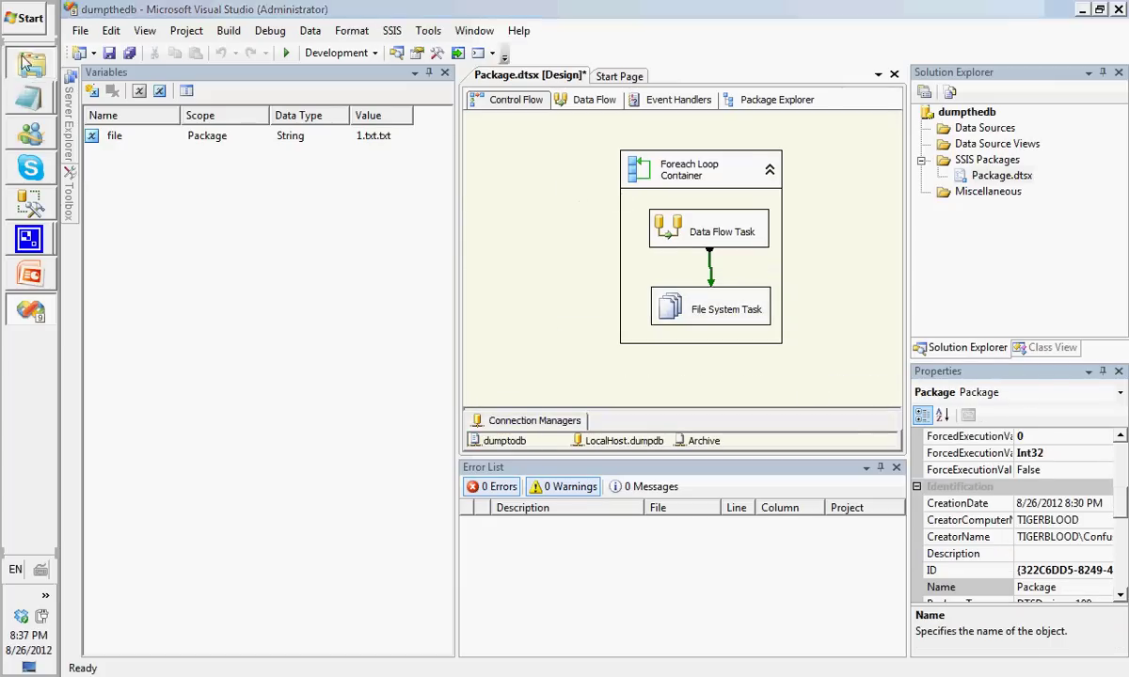
pyautogui.click(648, 414)
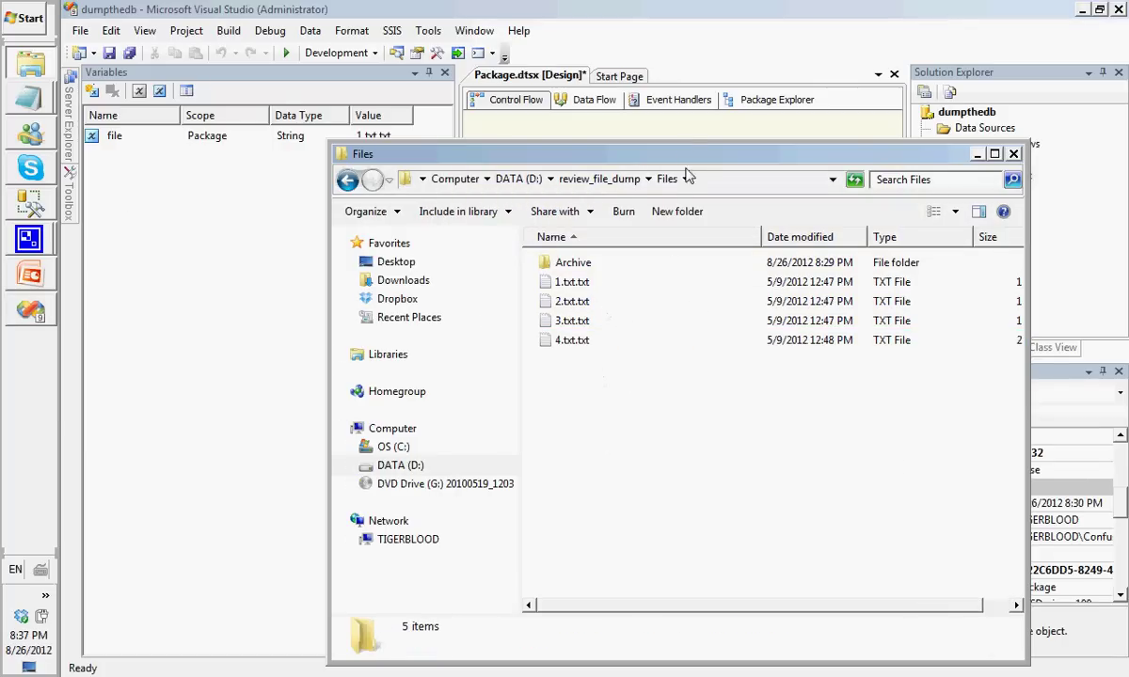
# Return to Visual Studio to run the package, and open the Archive folder in Windows Explorer to check the moved files
pyautogui.click(682, 138)
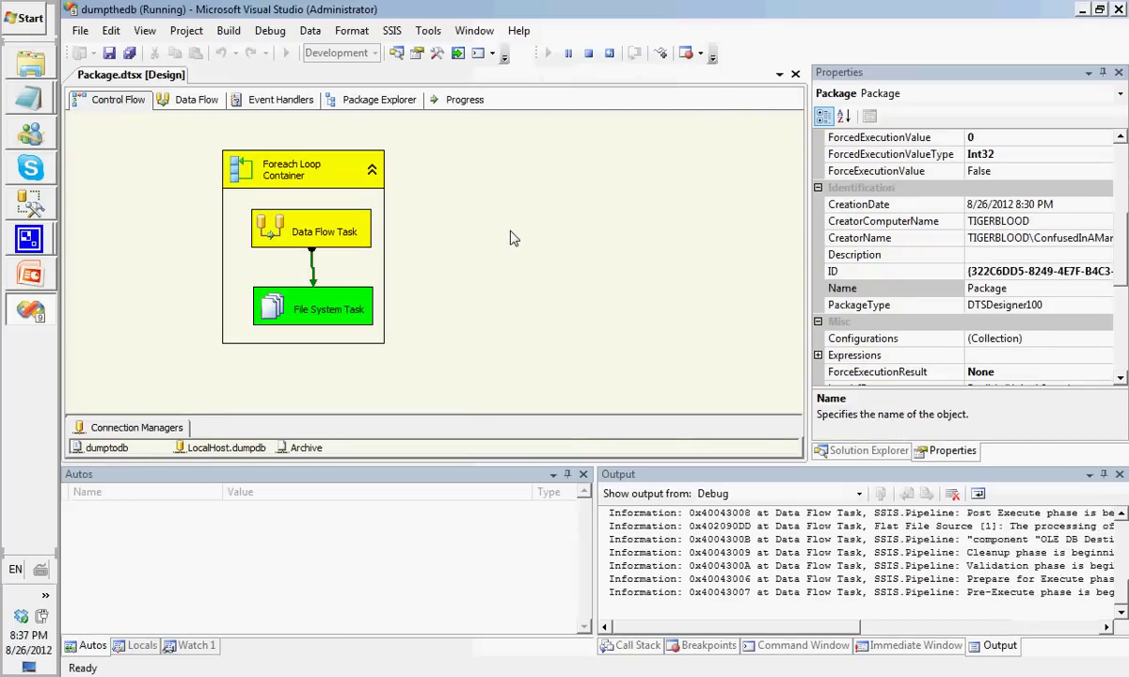
pyautogui.click(15, 64)
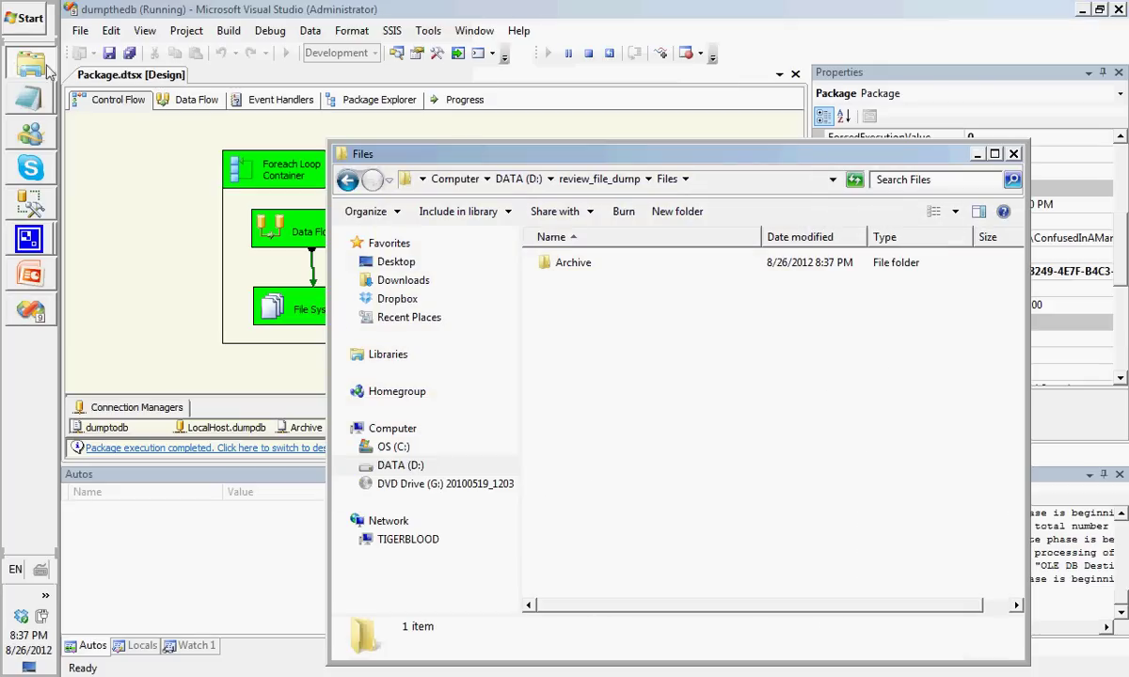
pyautogui.doubleClick(580, 267)
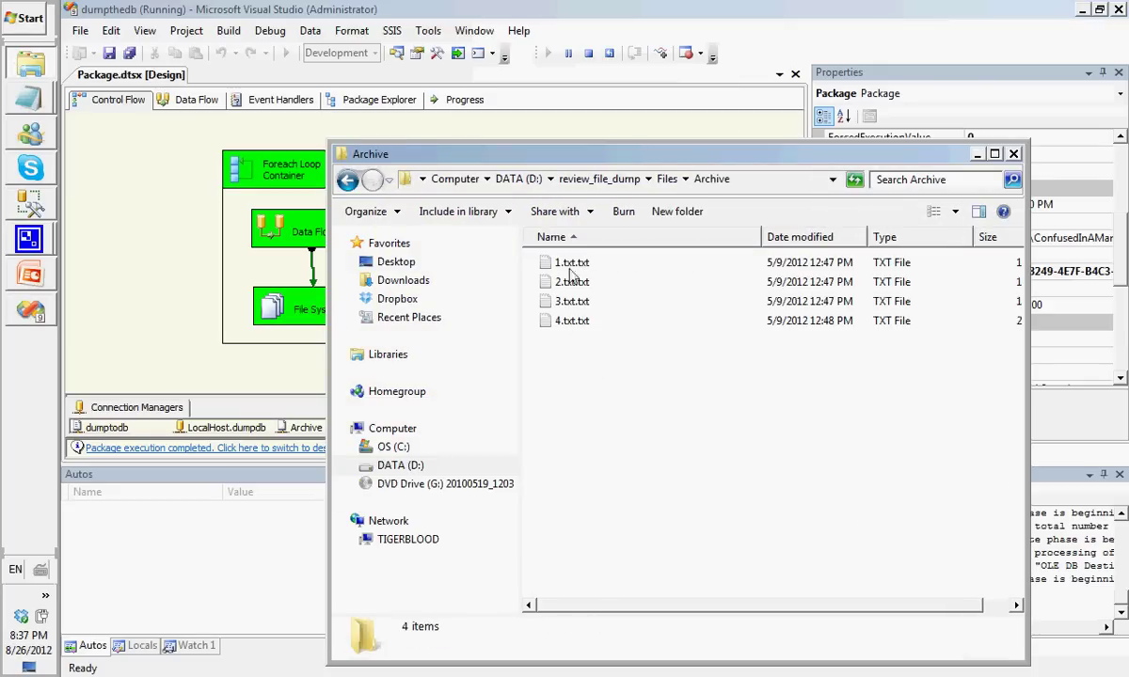
# Switch to SQL Server Management Studio, run only the SELECT * FROM customer_info query and review its results down to the last row
pyautogui.click(30, 203)
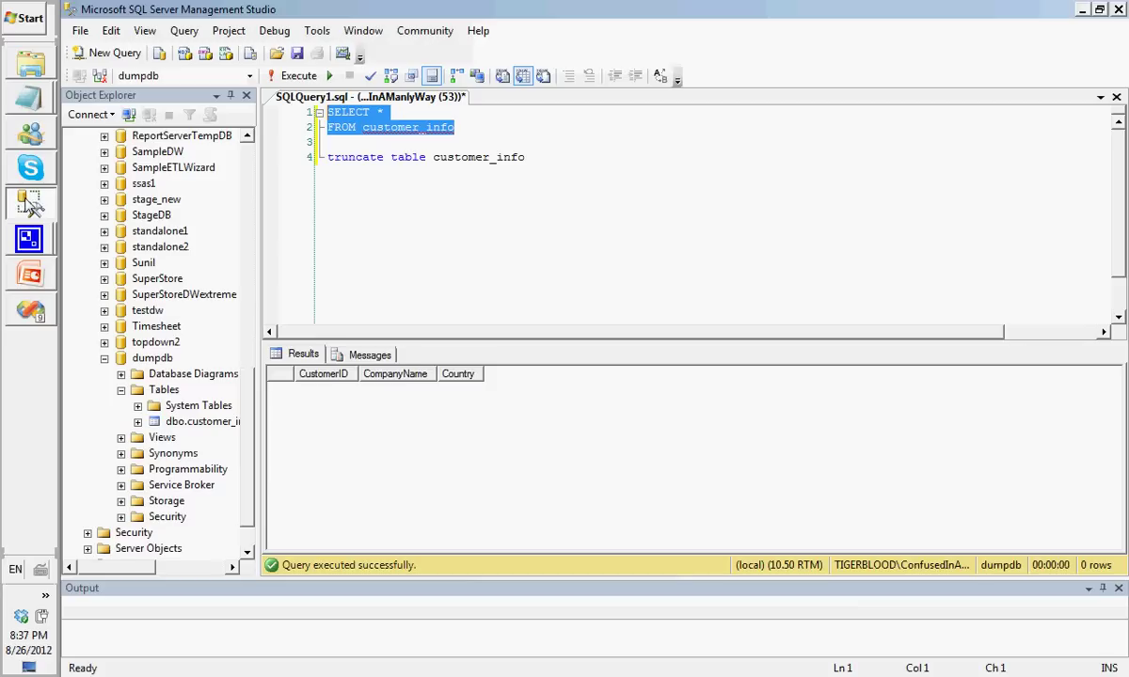
pyautogui.click(481, 128)
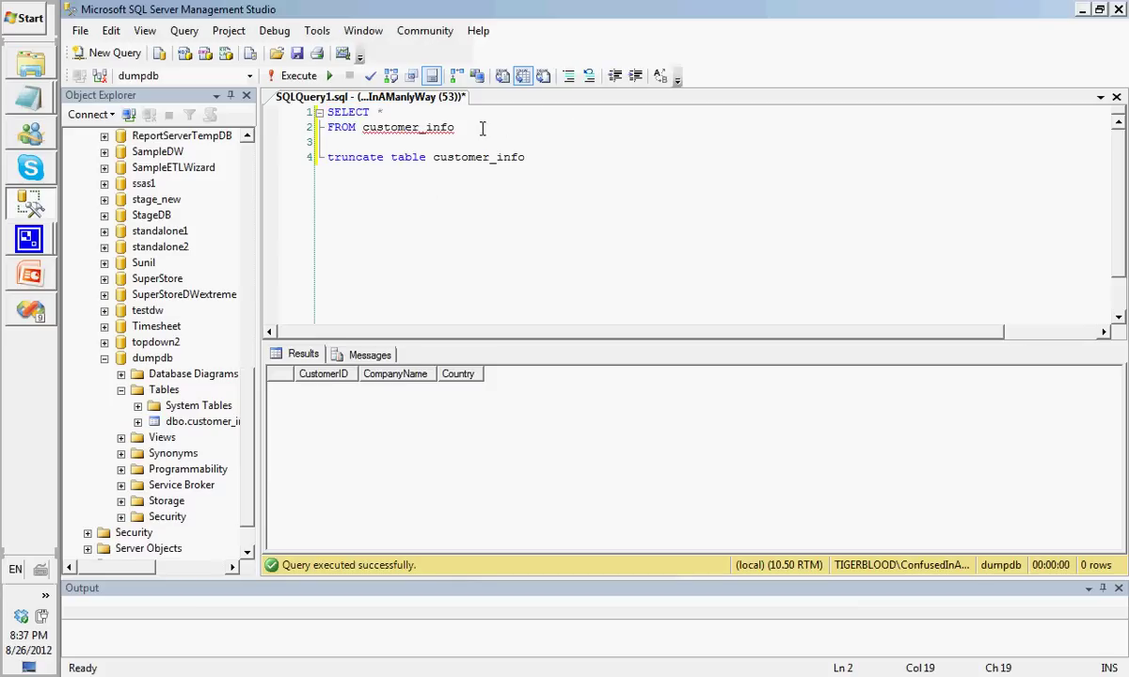
pyautogui.moveTo(482, 128); pyautogui.dragTo(321, 113)
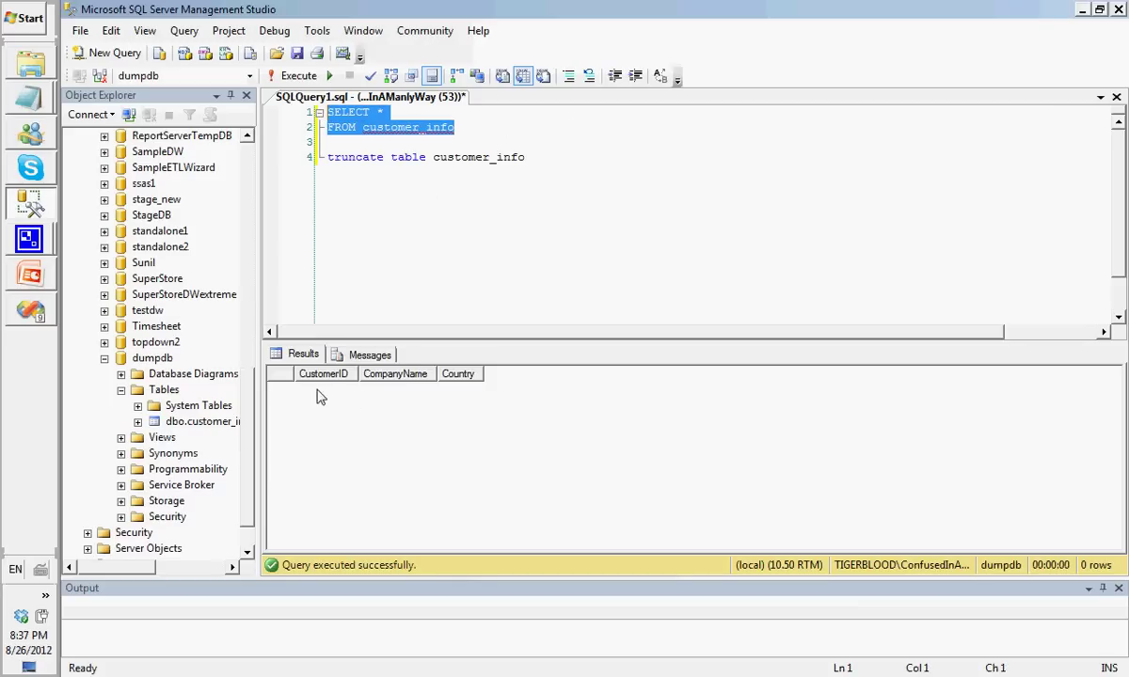
pyautogui.moveTo(141, 567); pyautogui.dragTo(182, 567)
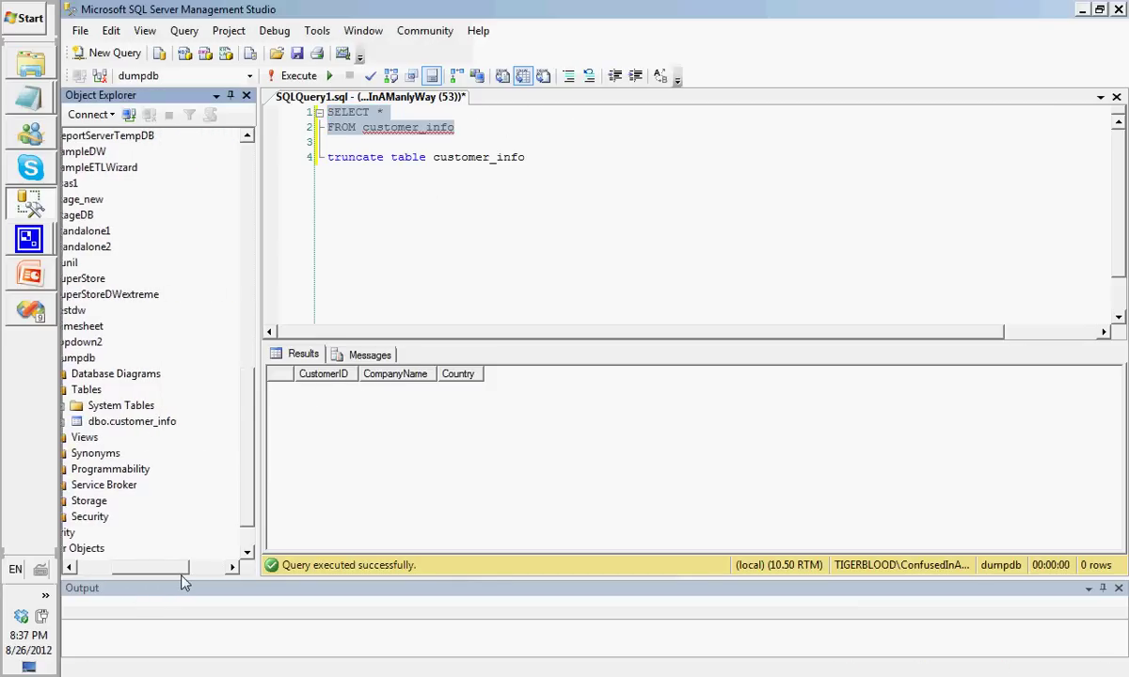
pyautogui.click(476, 128)
pyautogui.moveTo(475, 128); pyautogui.dragTo(278, 103)
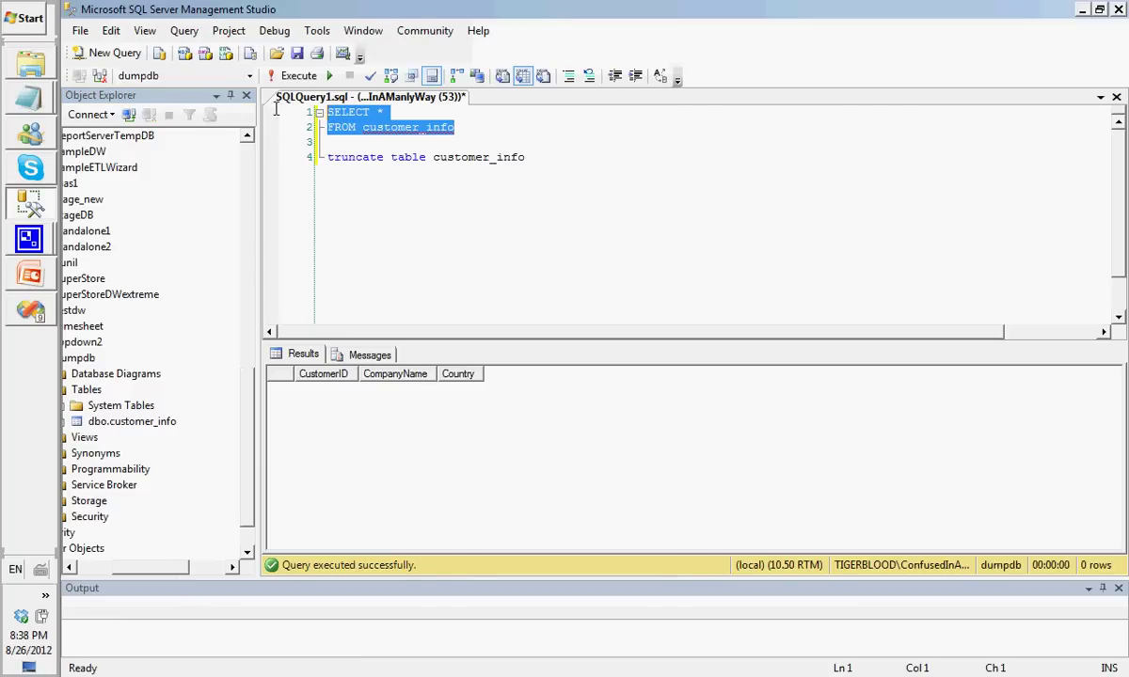
pyautogui.press('F5')
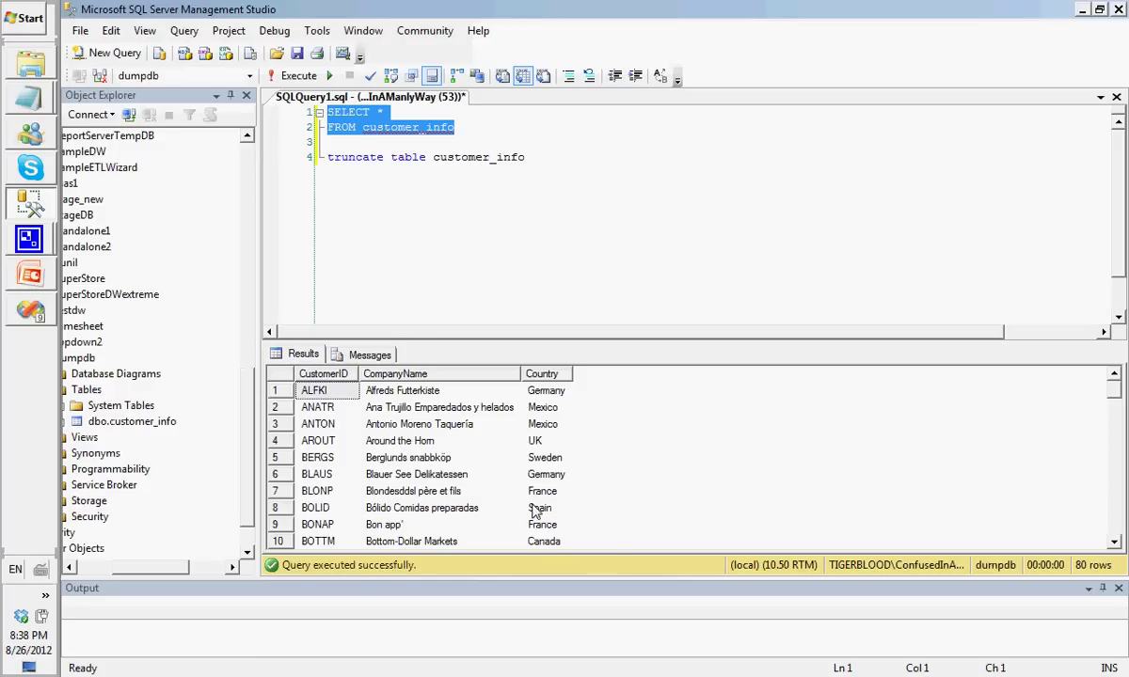
pyautogui.moveTo(1110, 398); pyautogui.dragTo(1115, 533)
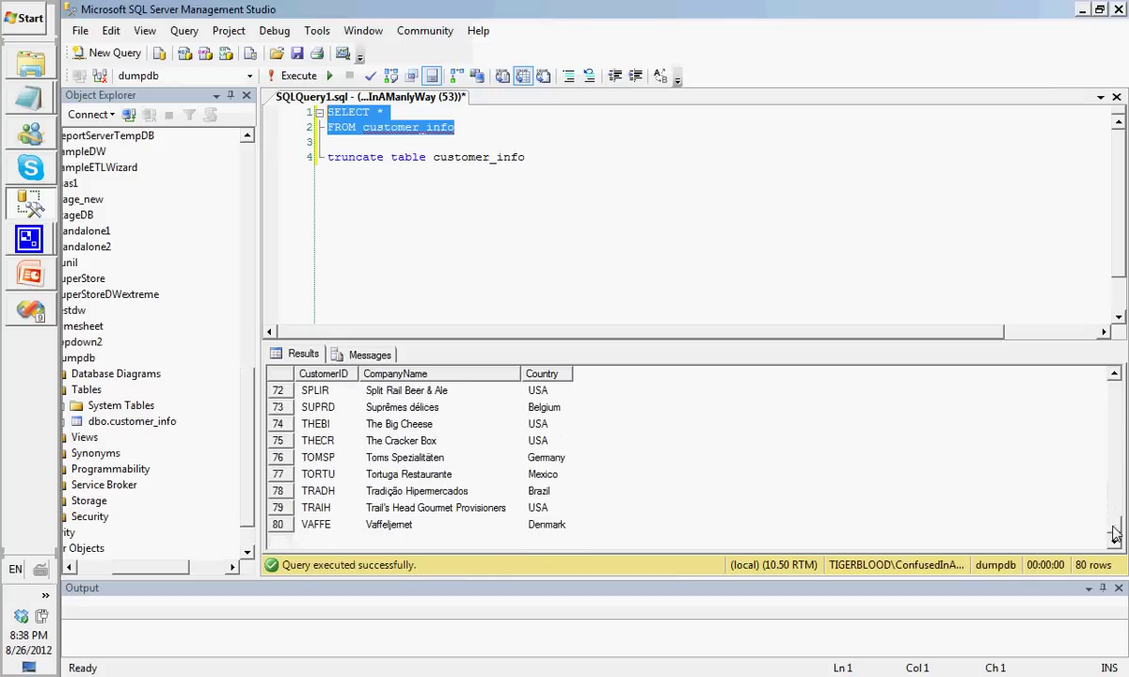
# Switch back to Visual Studio, inspect the Data Flow Task's executed data flow and stop debugging the package
pyautogui.click(30, 303)
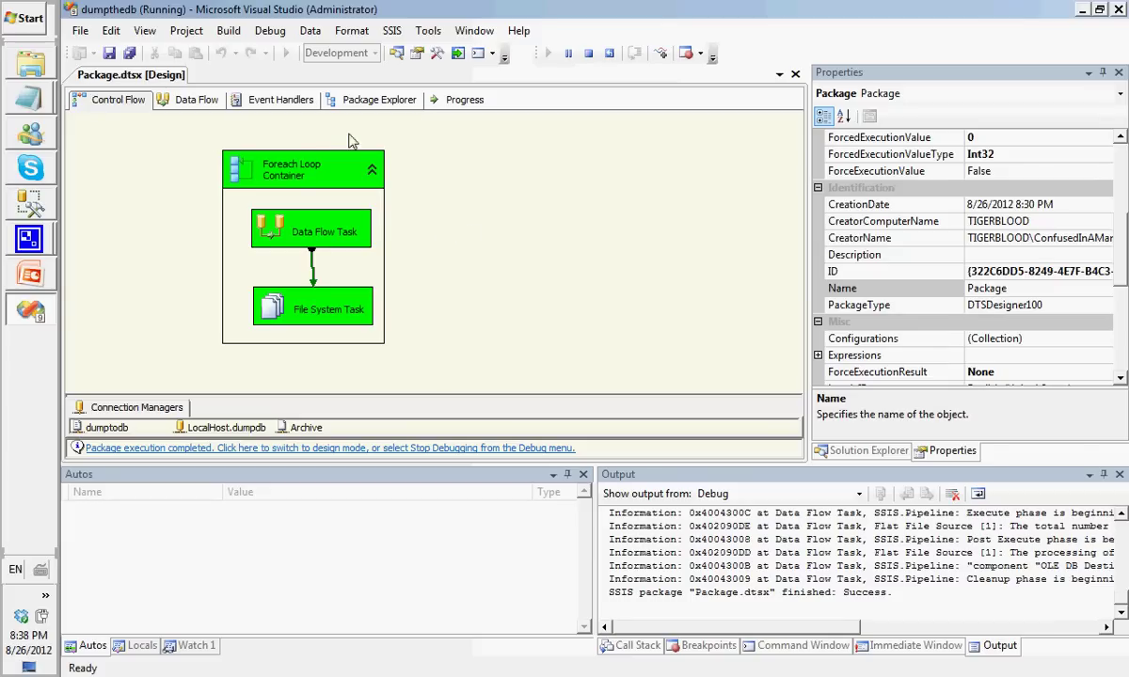
pyautogui.doubleClick(322, 231)
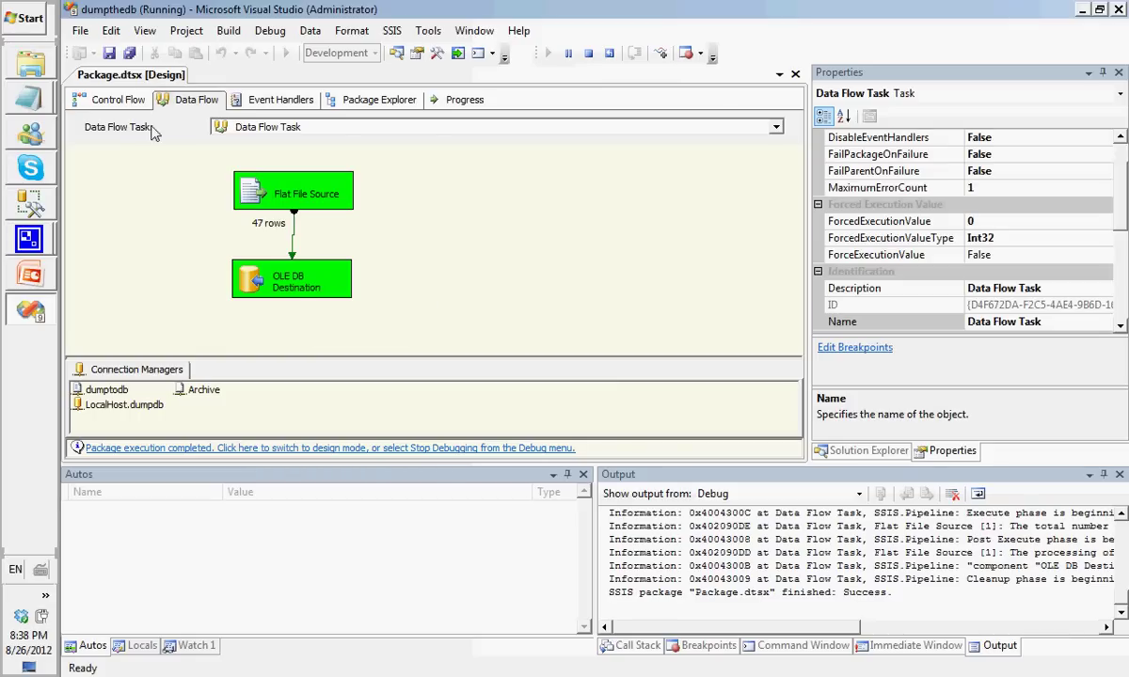
pyautogui.click(118, 99)
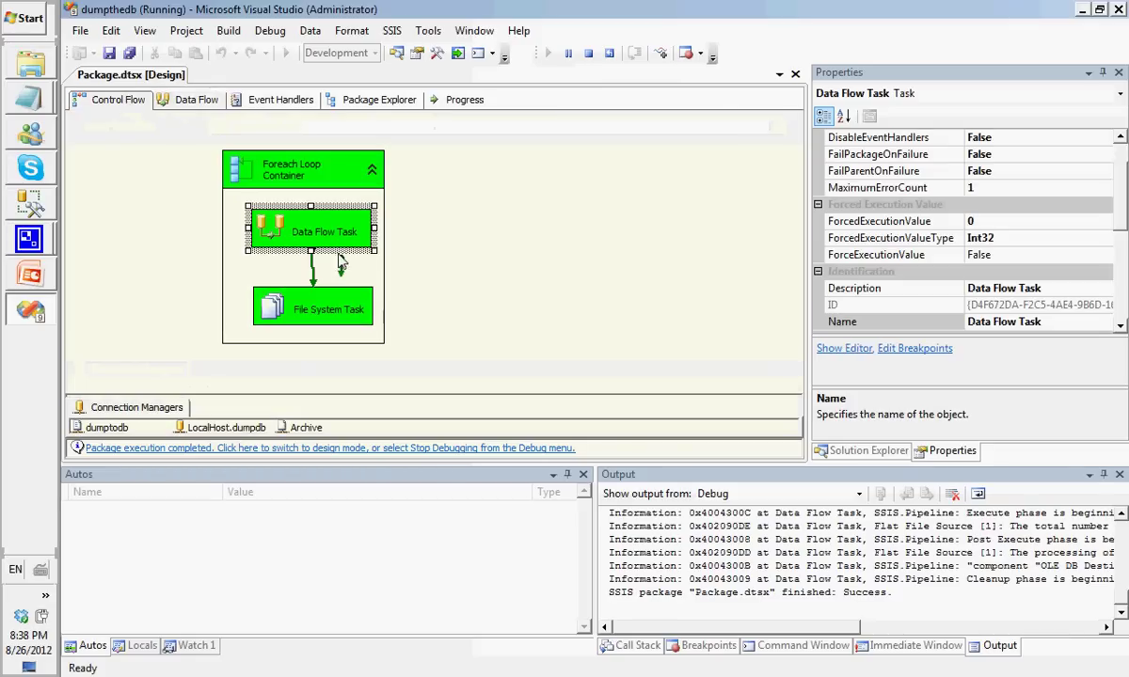
pyautogui.click(303, 288)
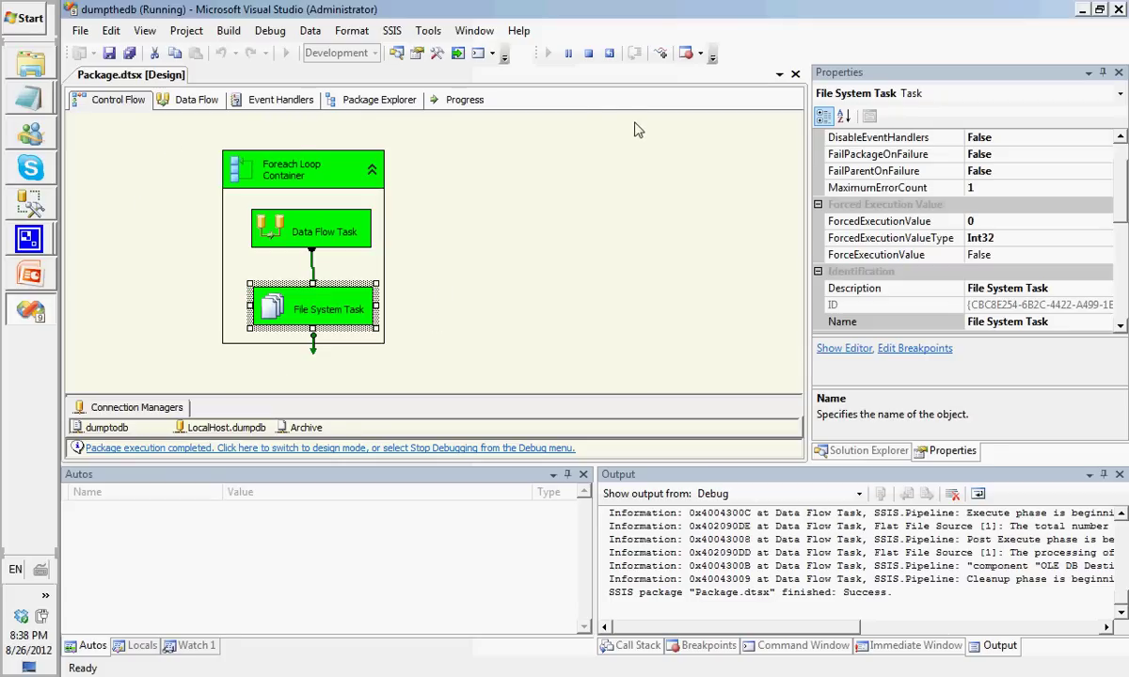
pyautogui.click(589, 54)
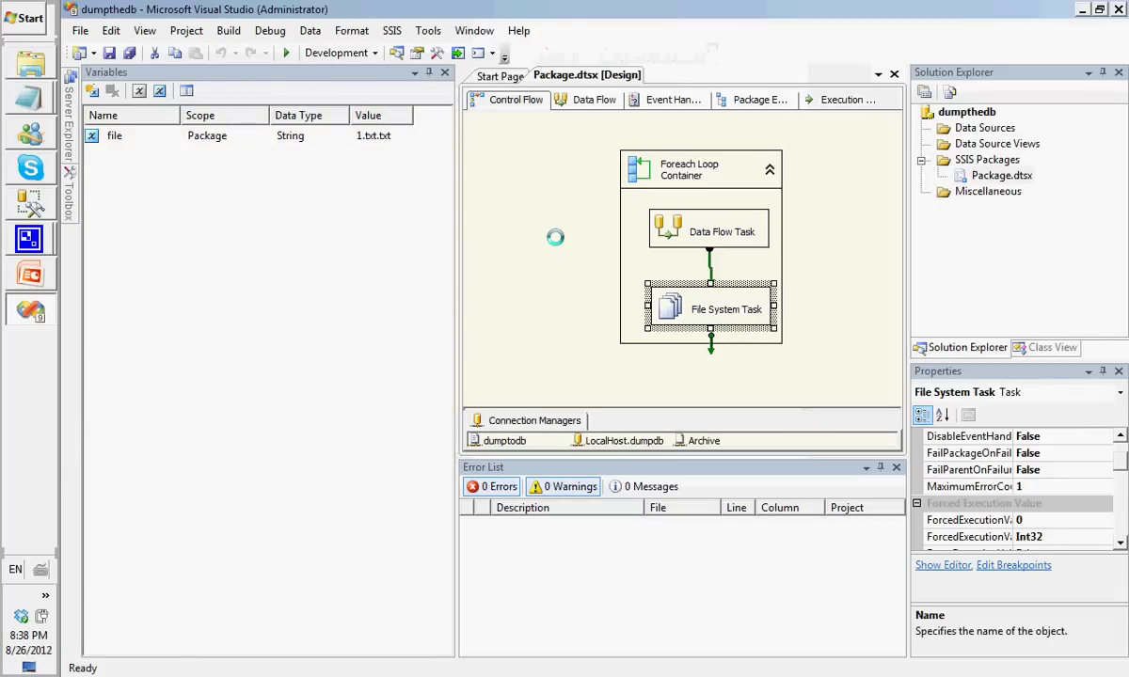
pyautogui.click(29, 240)
pyautogui.click(113, 236)
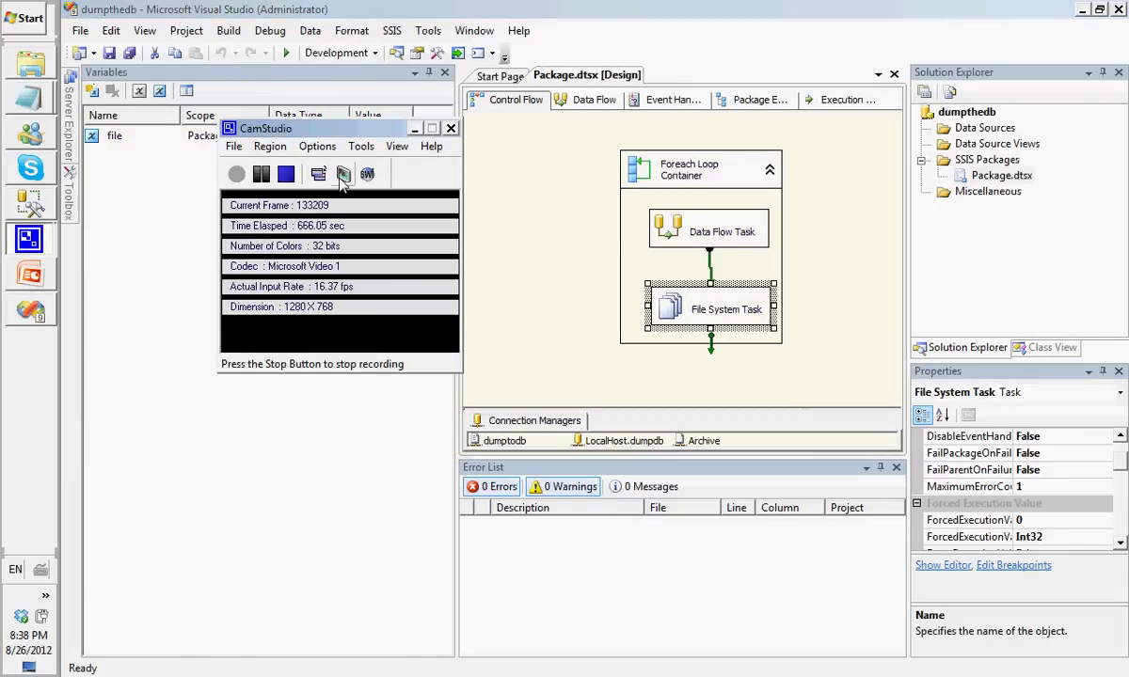